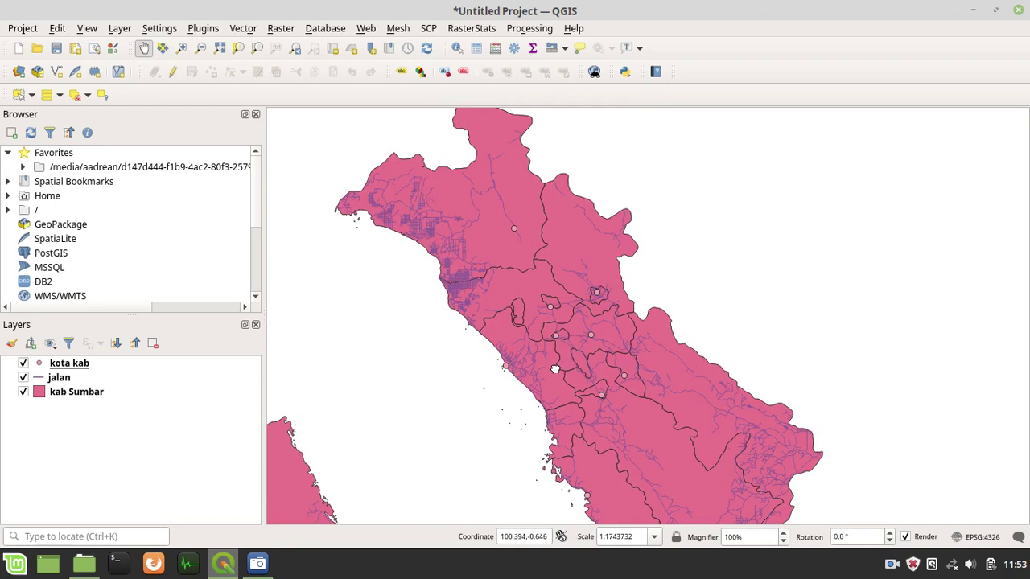
Step: Examine the district boundaries, roads and city points of the kab Sumbar map at several scales
drag(555, 368, 573, 316)
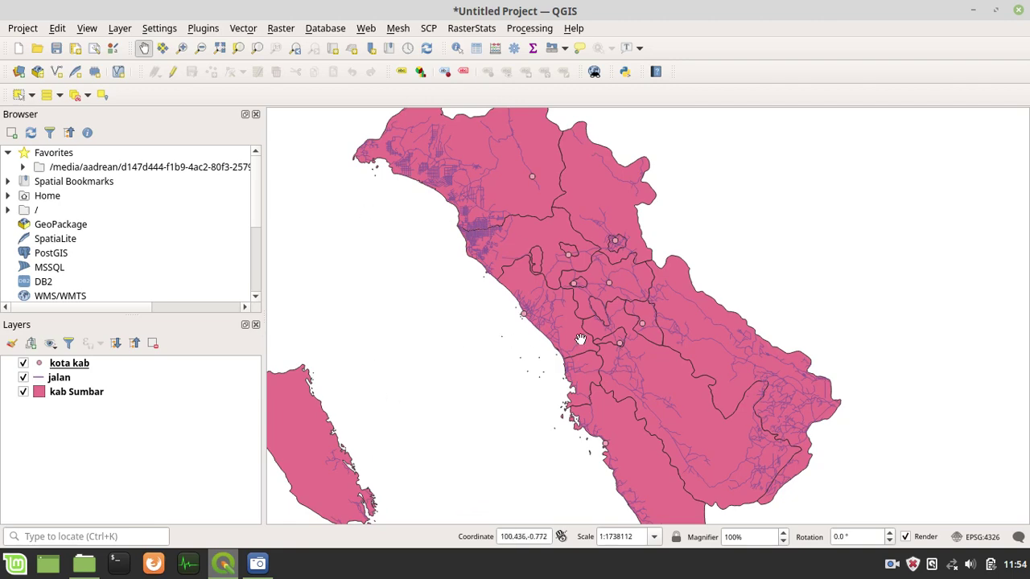
scroll(564, 291, up, 2)
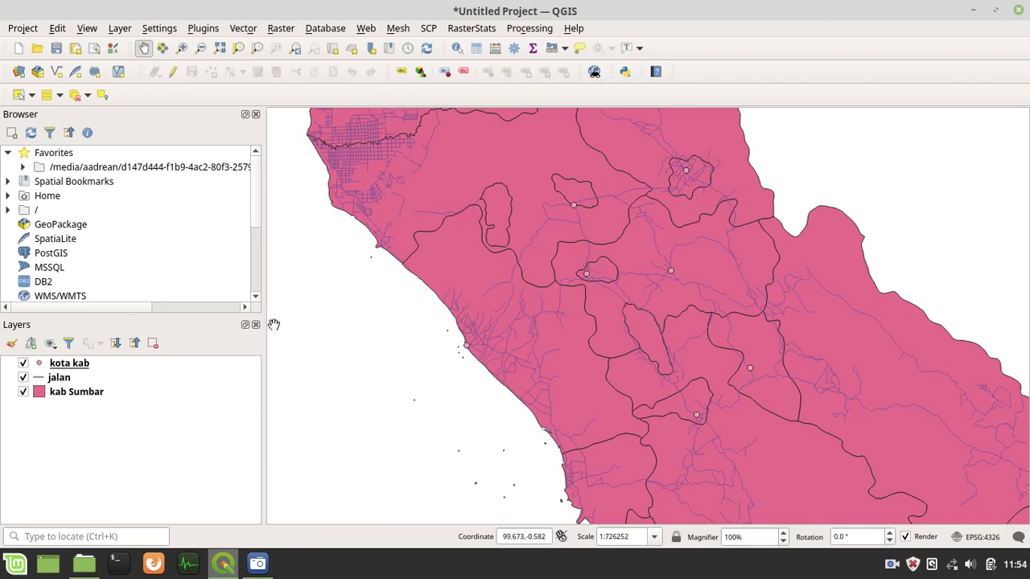
scroll(526, 324, up, 5)
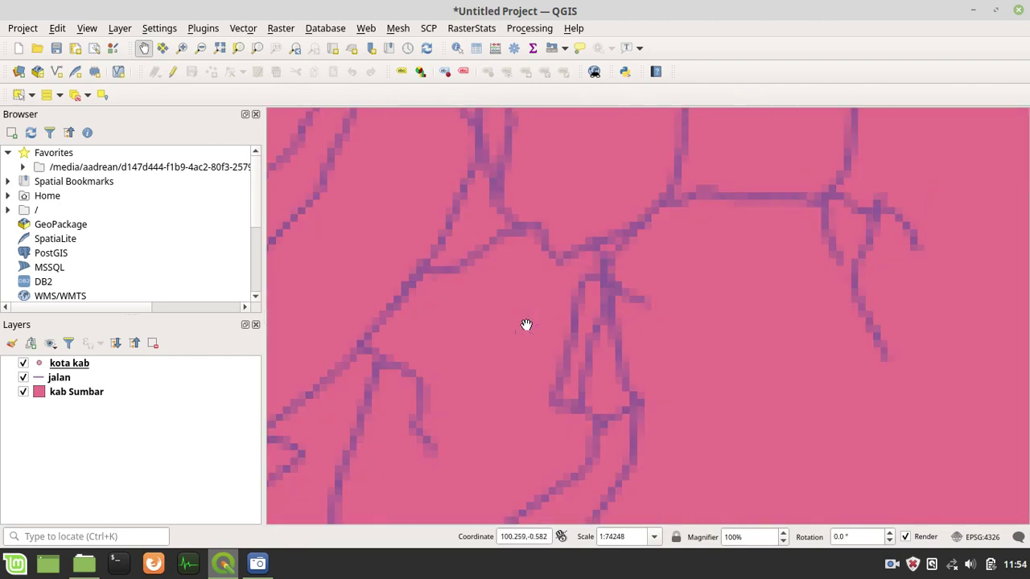
scroll(526, 325, down, 4)
scroll(526, 325, up, 2)
scroll(527, 324, down, 2)
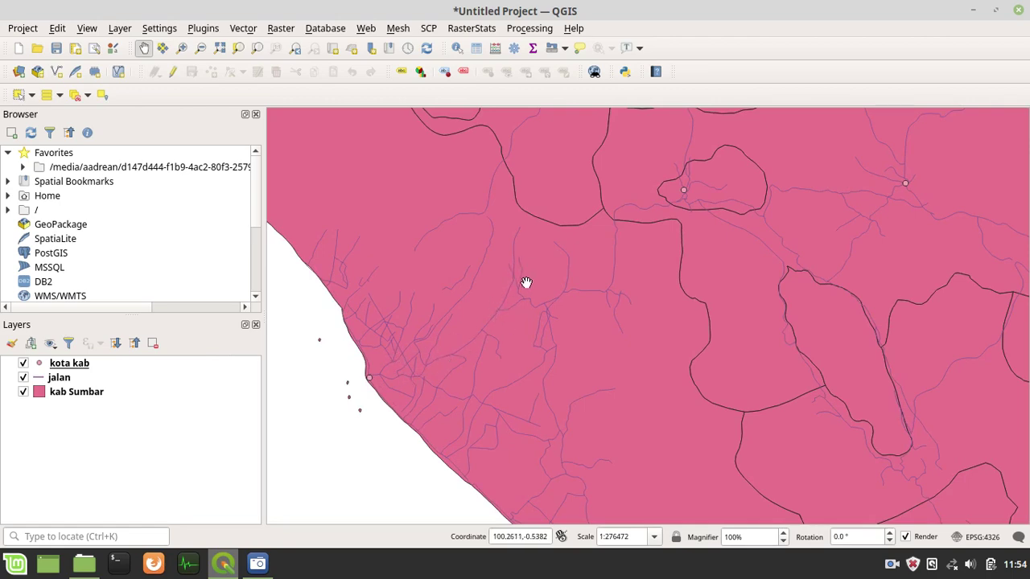
scroll(526, 312, down, 1)
scroll(526, 312, up, 1)
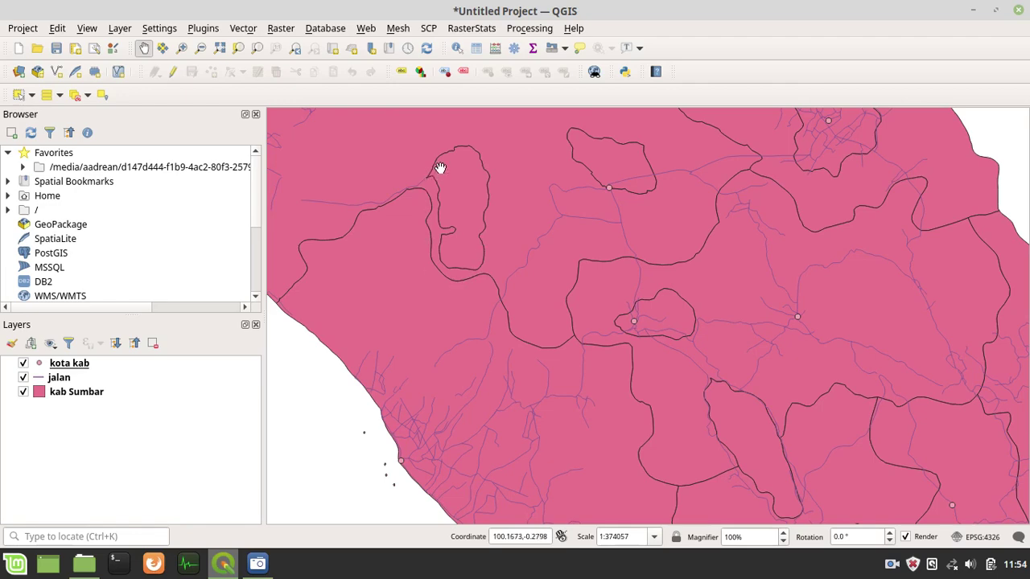
scroll(504, 327, down, 1)
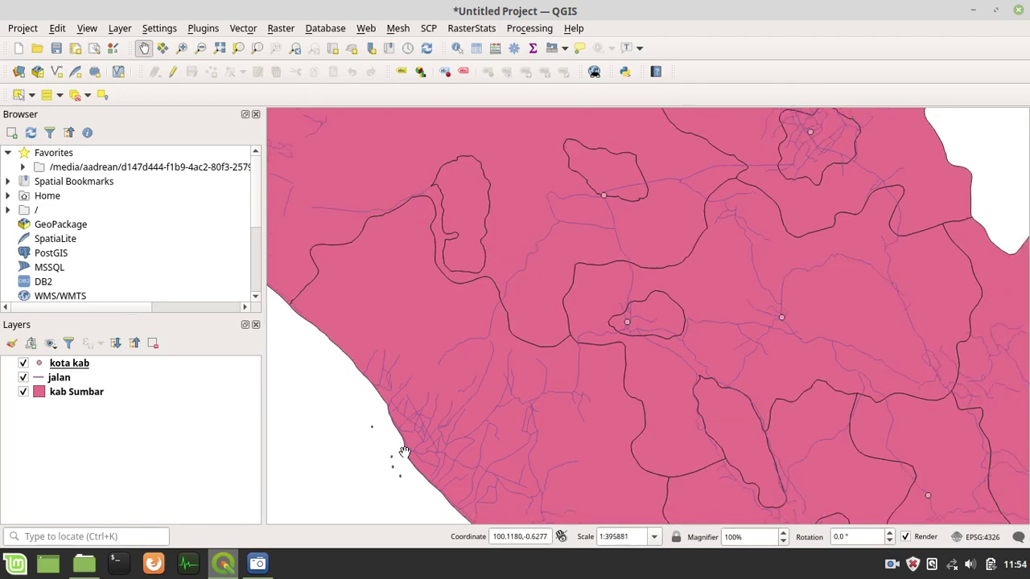
Step: Inspect the kota kab point on the west coast and the jalan road lines around it up close
drag(412, 433, 474, 297)
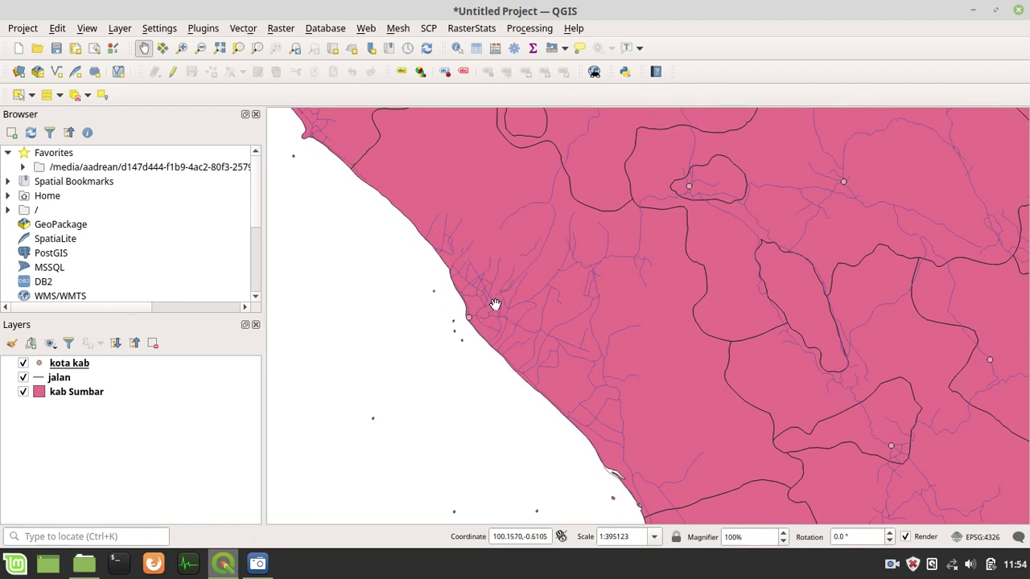
scroll(467, 318, up, 6)
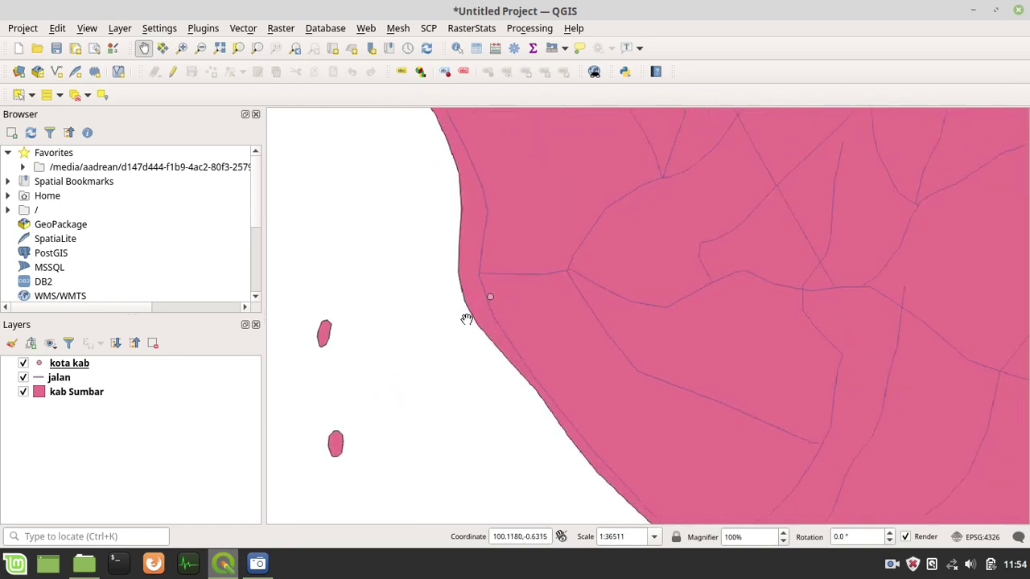
drag(584, 206, 536, 283)
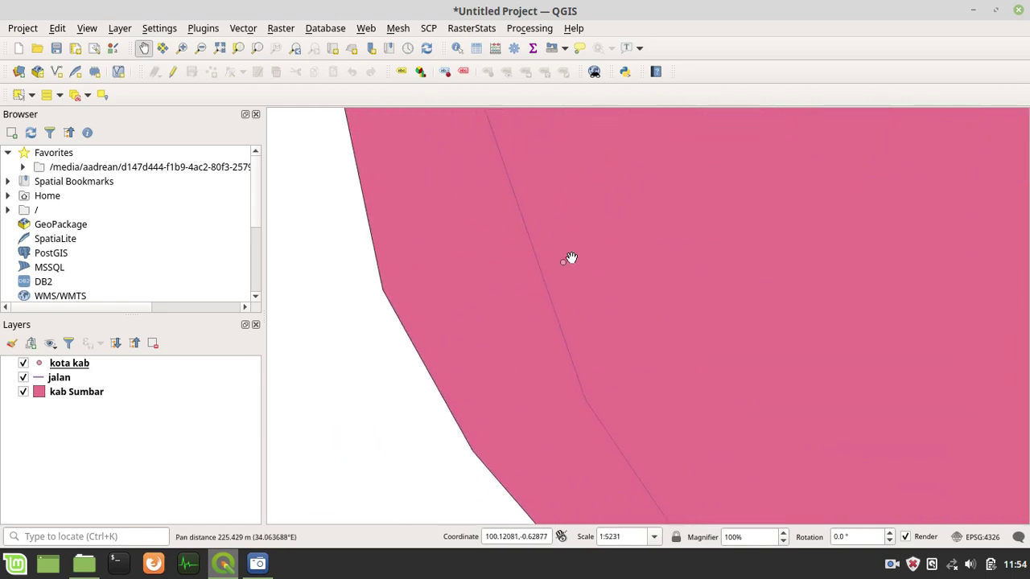
scroll(547, 292, up, 5)
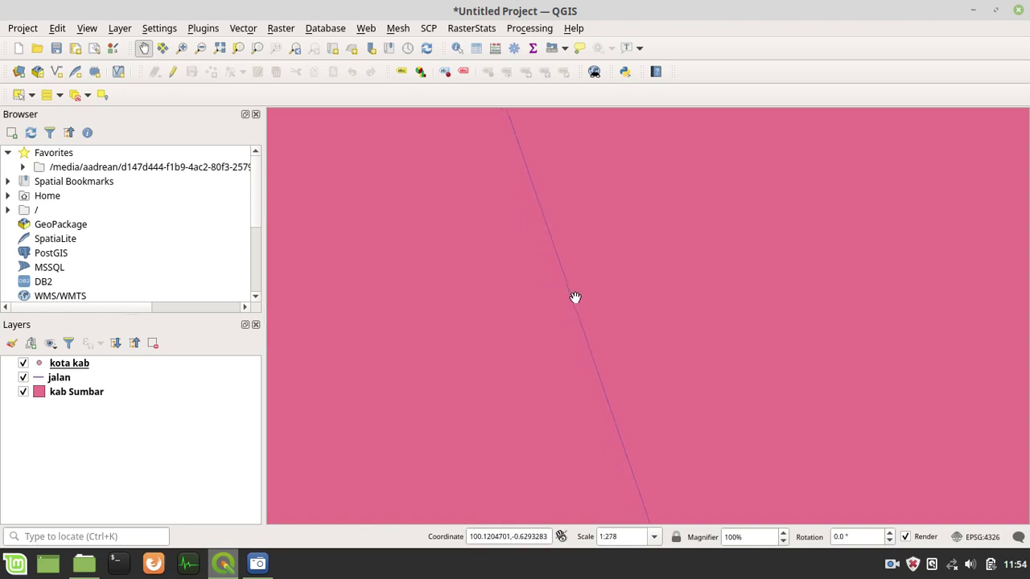
scroll(575, 299, down, 5)
drag(587, 243, 533, 354)
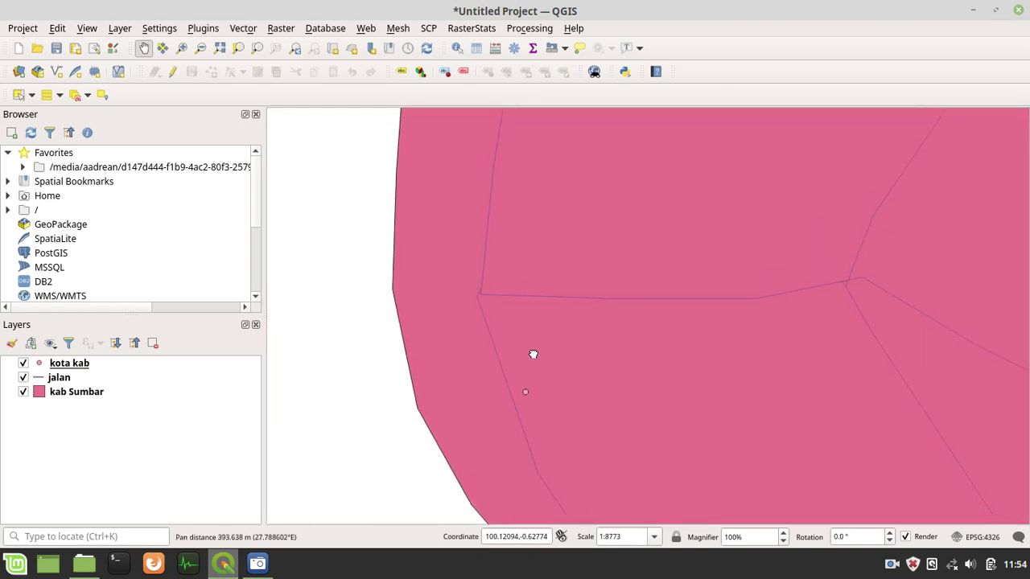
scroll(533, 356, down, 1)
scroll(668, 298, down, 2)
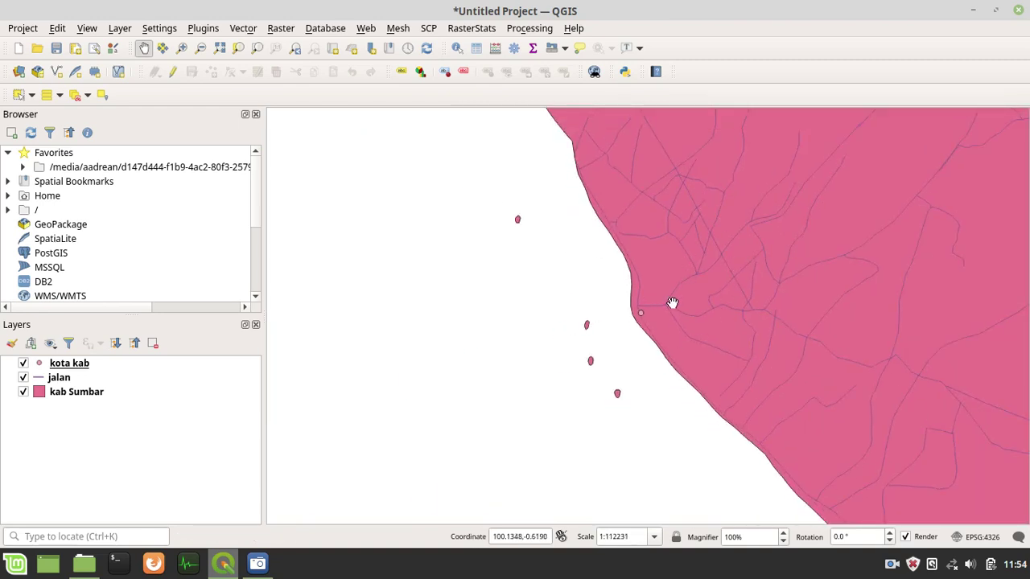
Step: Inspect the outline of the small offshore island polygon west of the coastal city point at several scales
scroll(662, 324, up, 2)
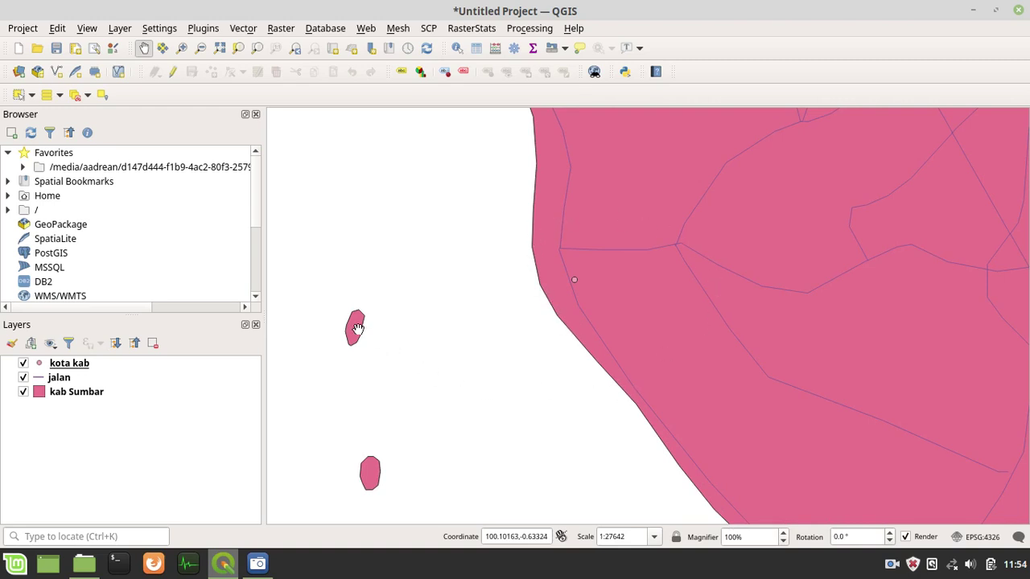
scroll(357, 329, up, 2)
drag(344, 306, 520, 301)
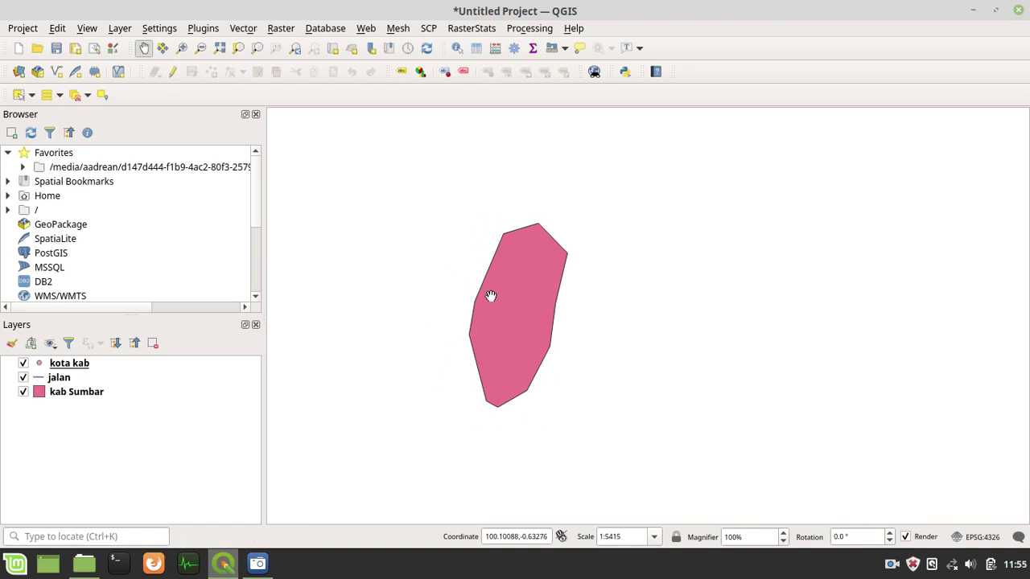
scroll(486, 295, up, 3)
scroll(486, 294, down, 2)
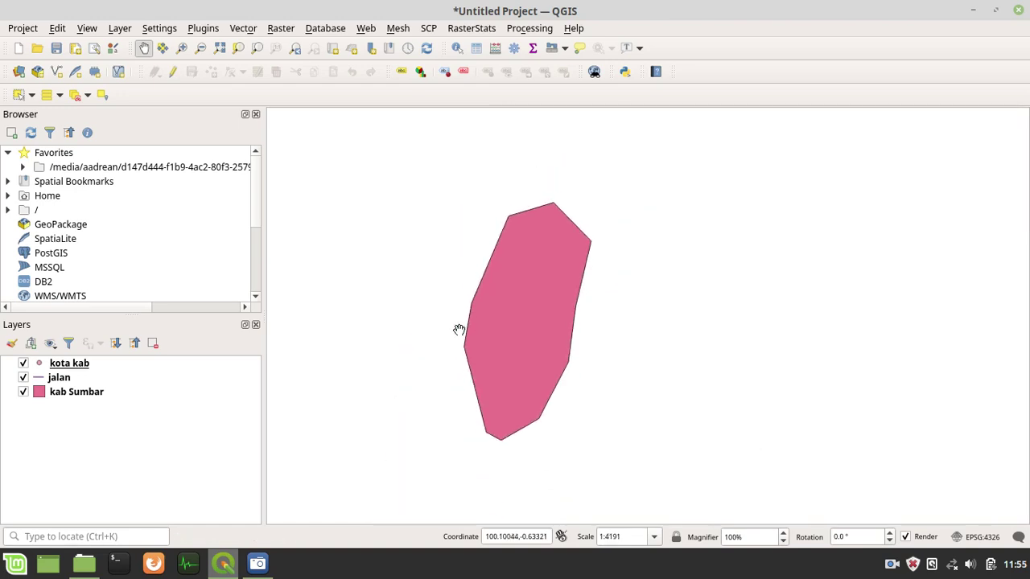
scroll(485, 323, down, 1)
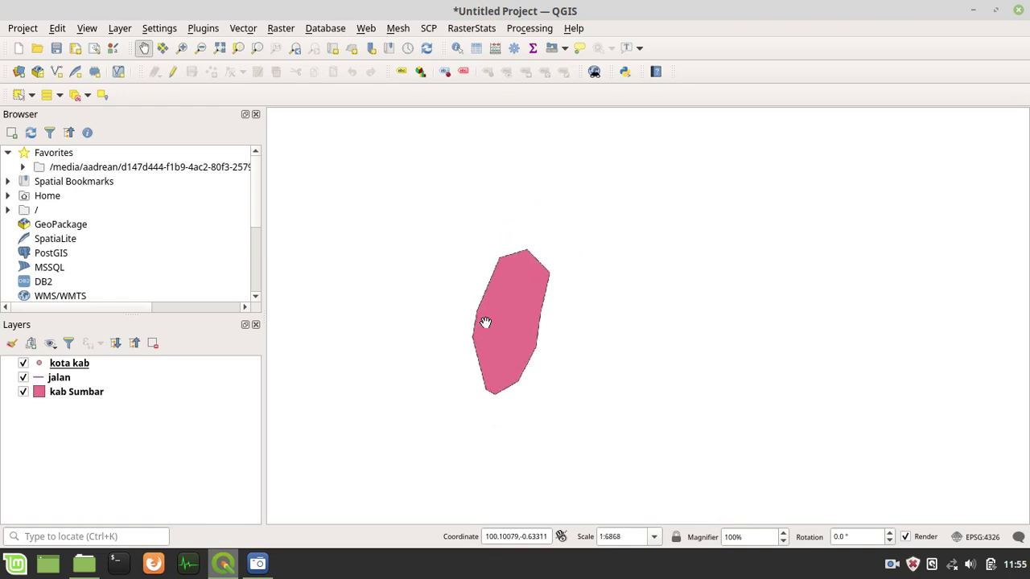
scroll(485, 323, up, 2)
scroll(486, 323, down, 1)
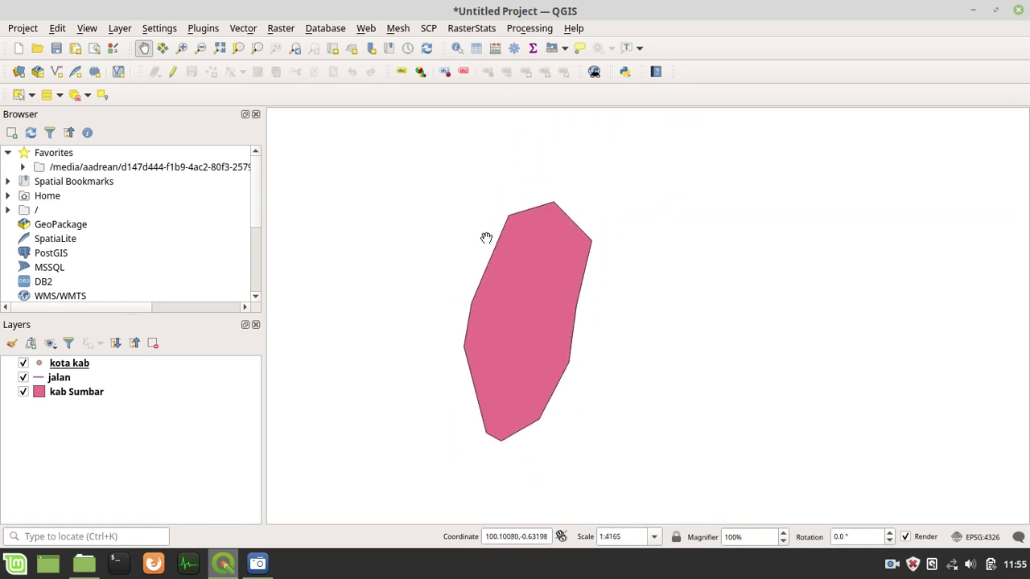
scroll(485, 236, up, 3)
scroll(575, 216, down, 3)
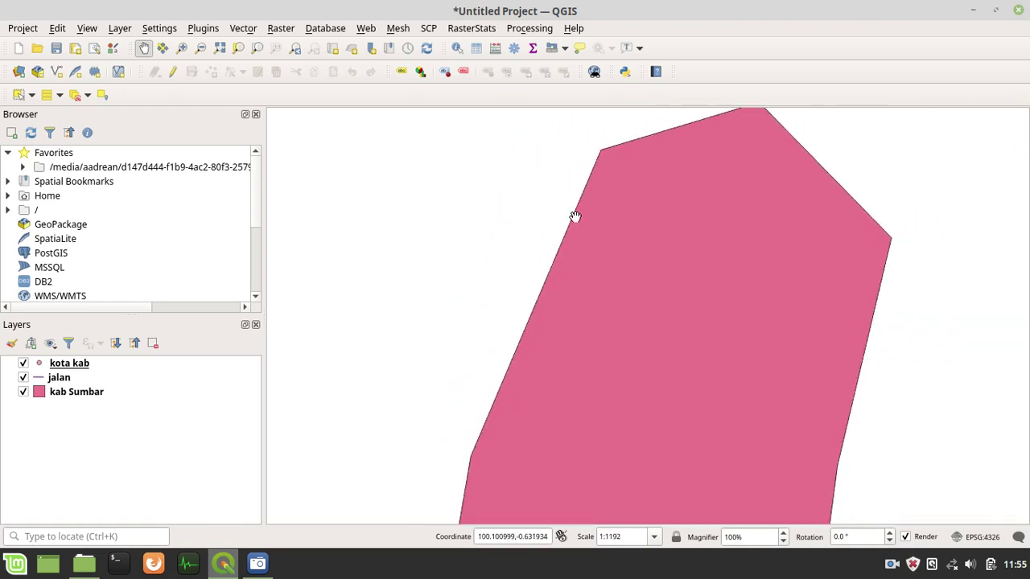
drag(593, 283, 573, 228)
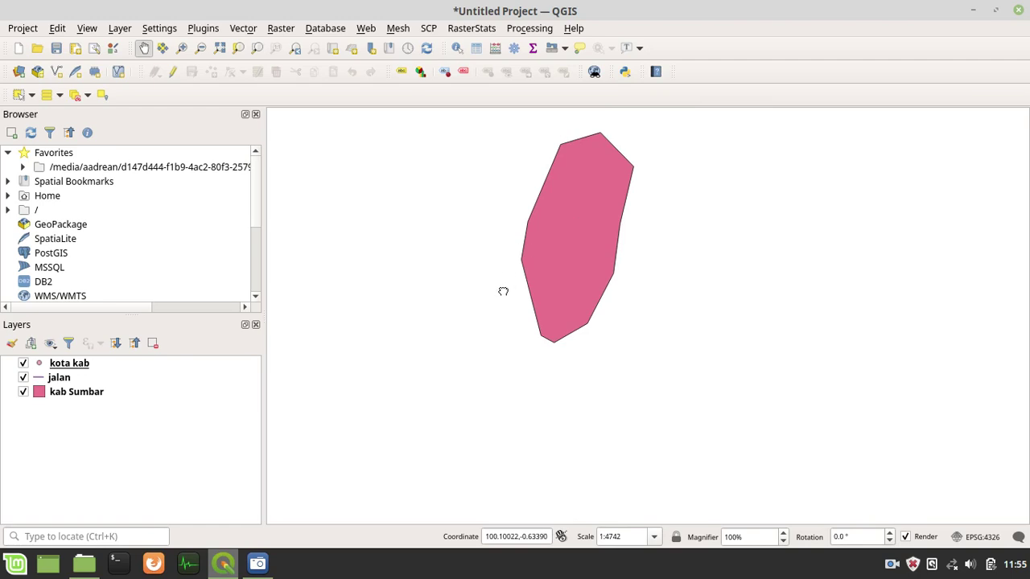
drag(502, 290, 476, 378)
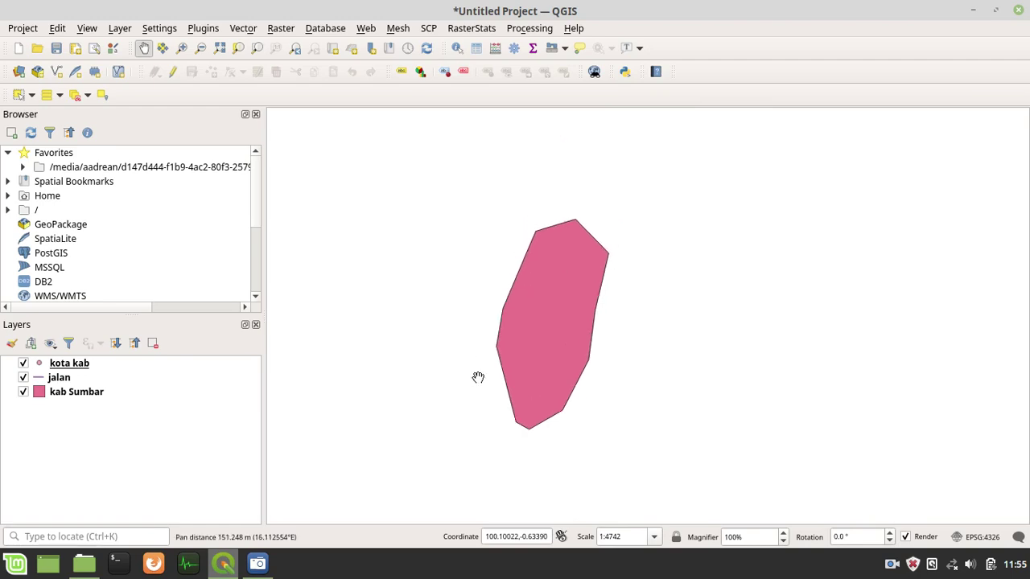
Step: Start adding a raster layer from a file and browse for its dataset
click(283, 29)
click(283, 29)
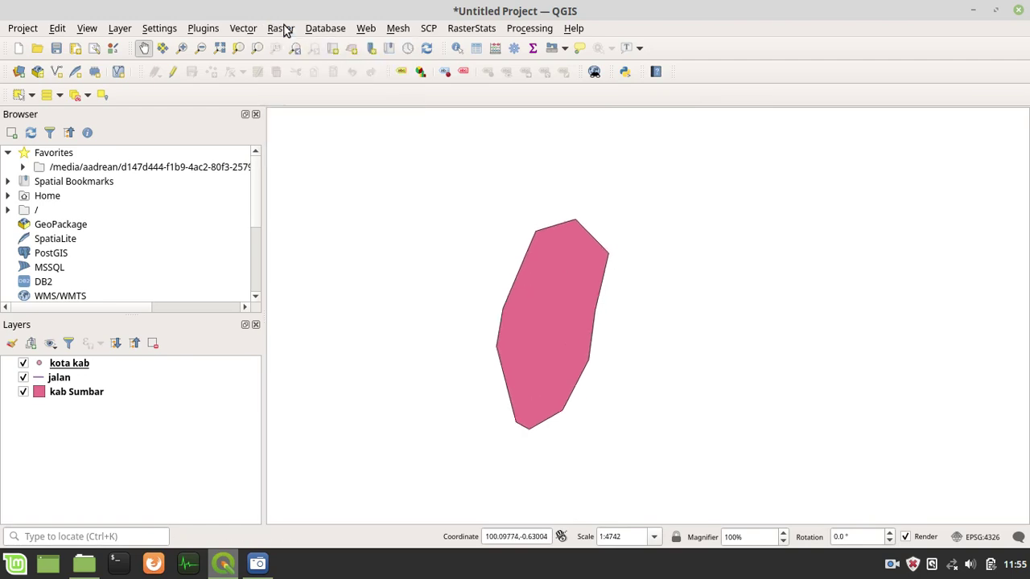
click(119, 29)
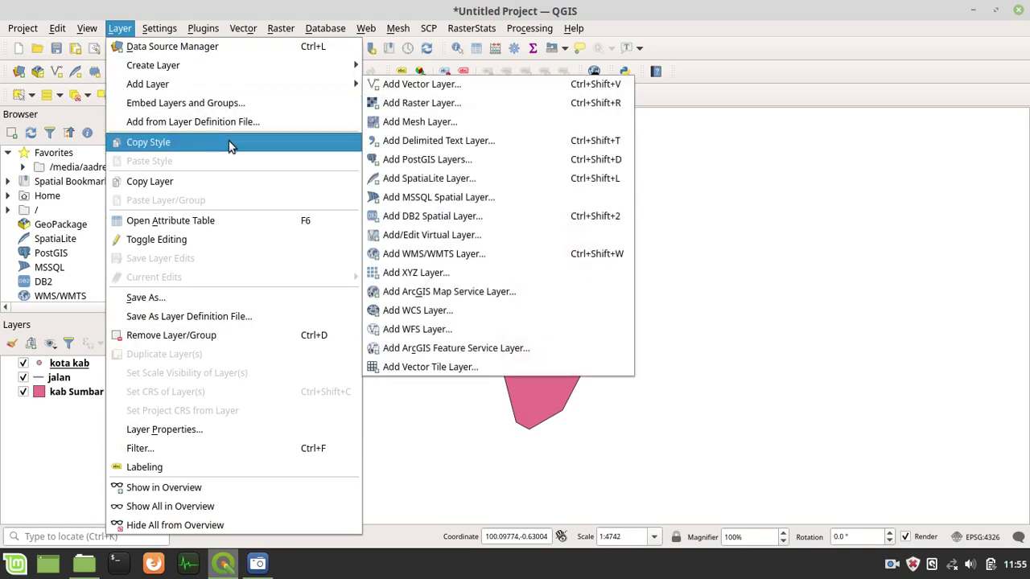
mouse_move(280, 84)
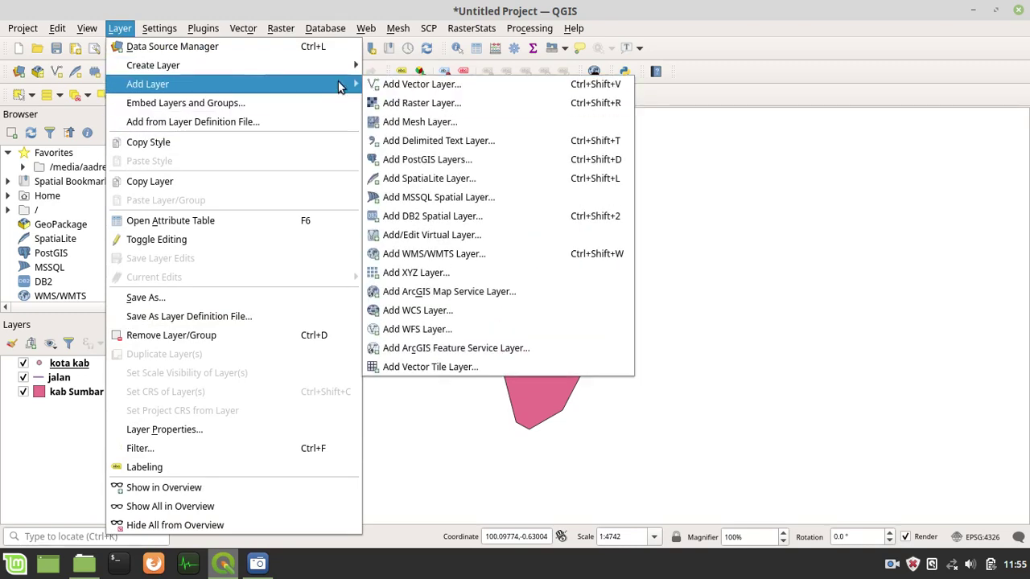
click(383, 106)
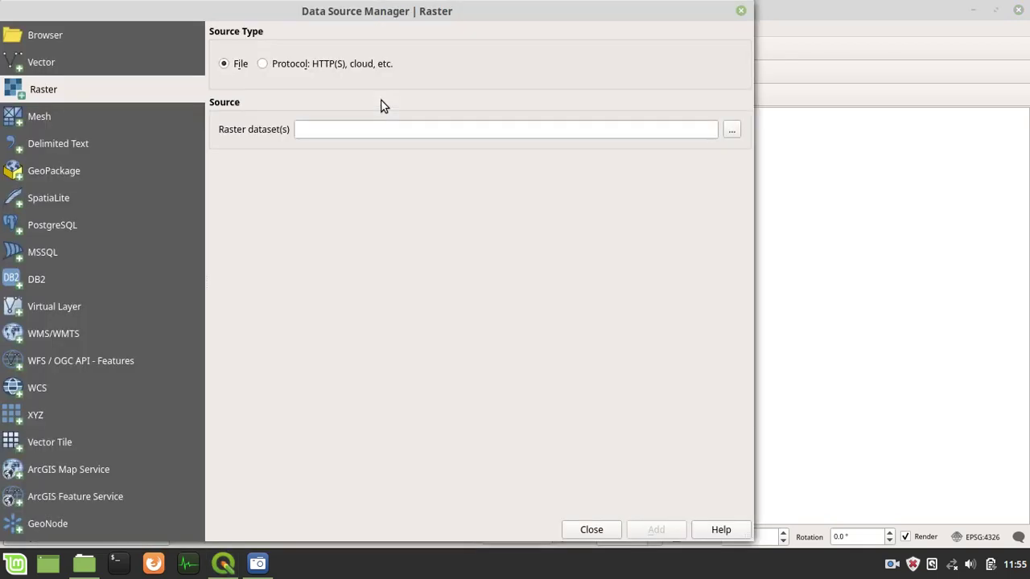
click(731, 131)
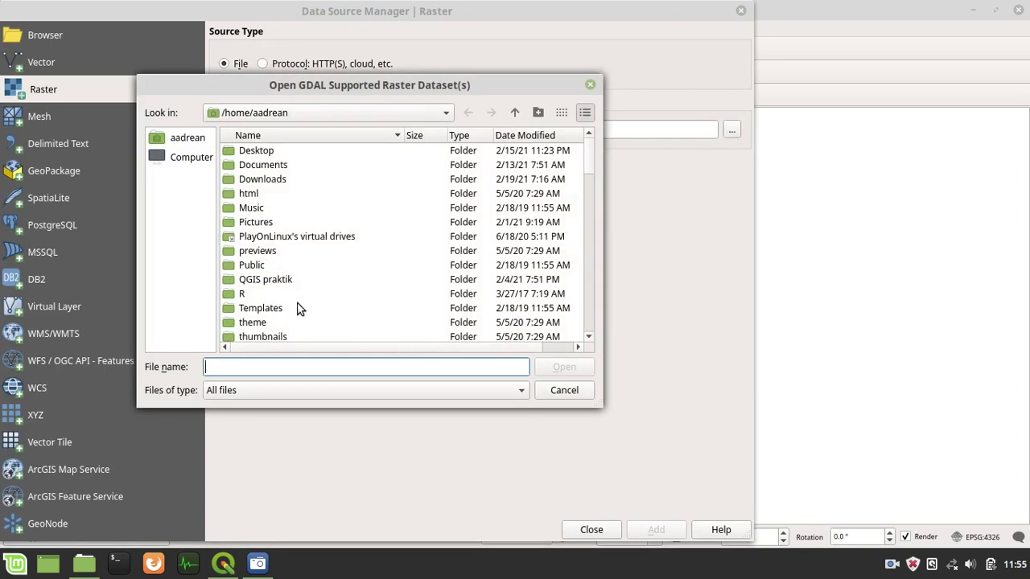
Step: Add band.img from the GIS/Raster source folder to the project as a raster layer
scroll(253, 288, down, 5)
scroll(254, 289, up, 5)
click(192, 161)
double_click(238, 157)
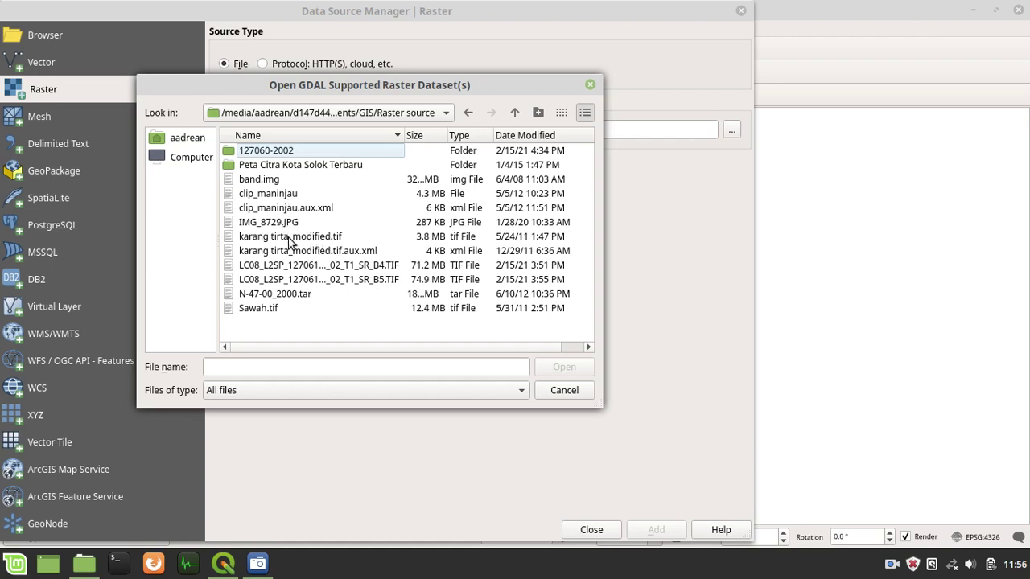
click(277, 180)
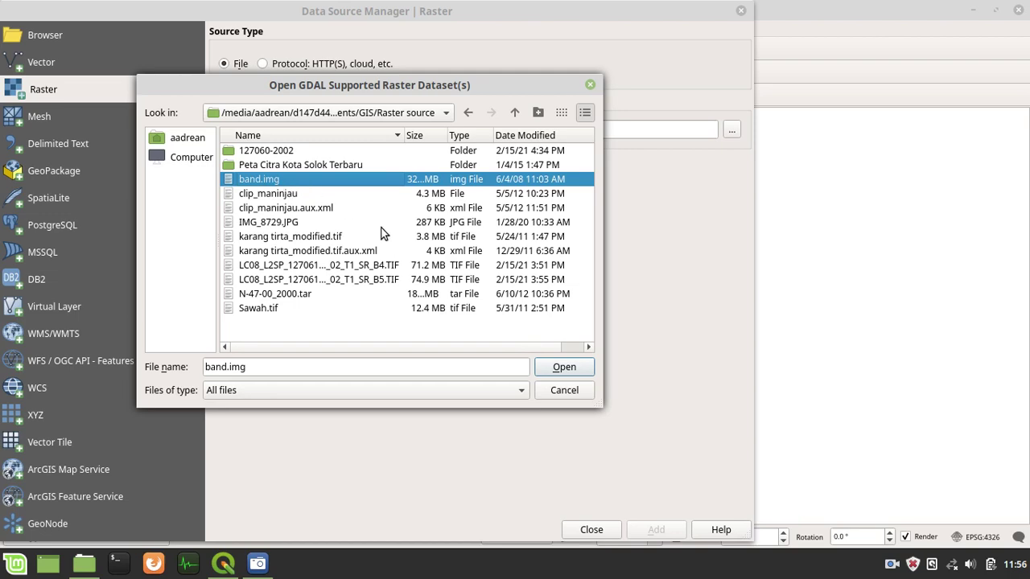
click(555, 372)
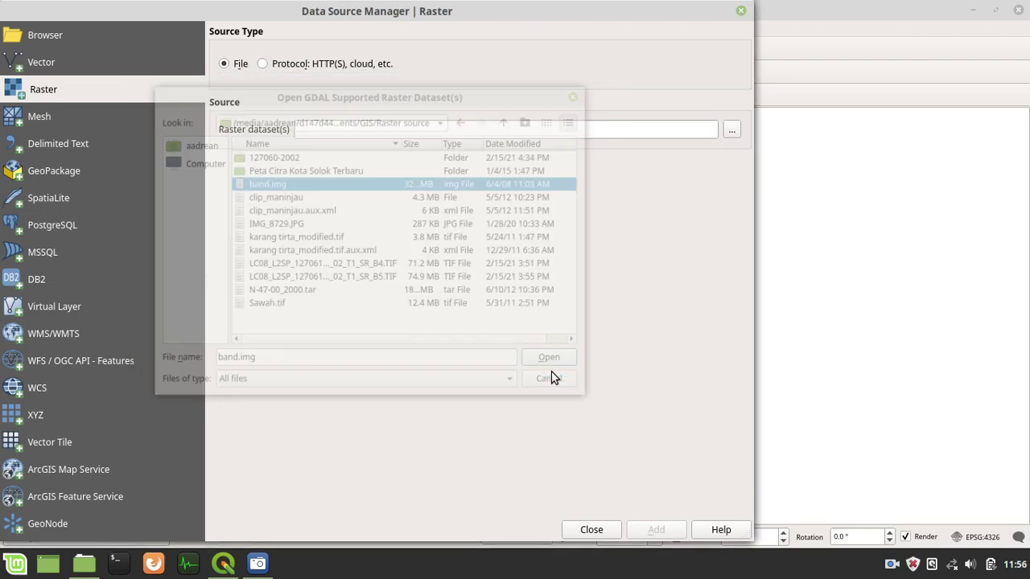
click(647, 529)
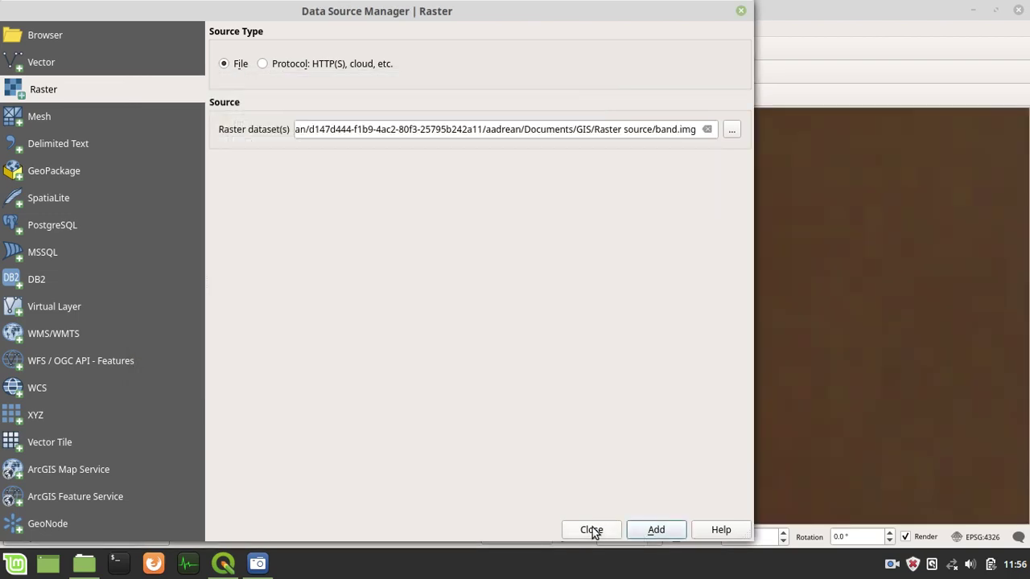
click(592, 529)
Step: Examine the band image's extent over the vector layers and its pixel detail along the southwest coastline
scroll(589, 398, down, 7)
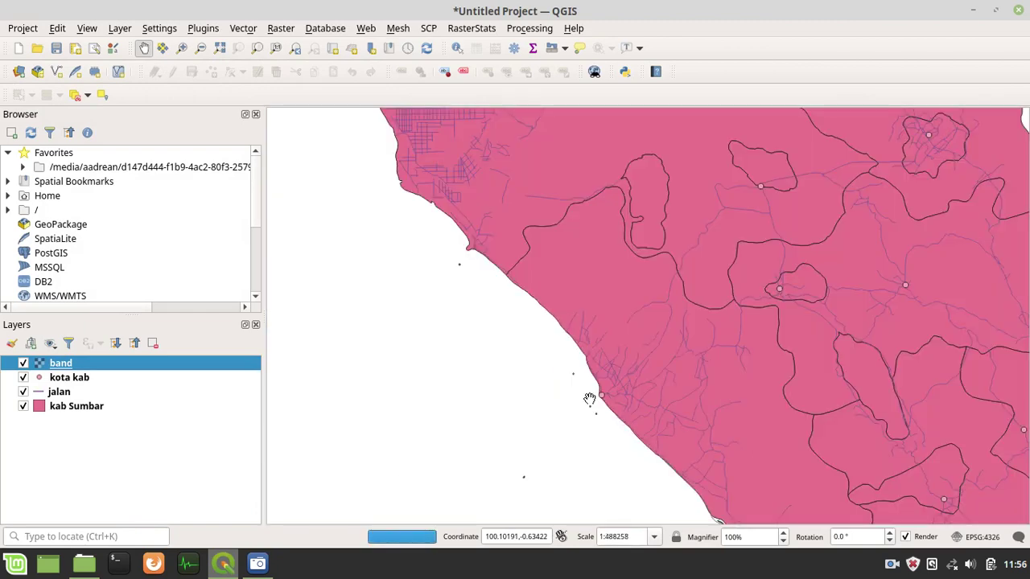
scroll(589, 398, down, 5)
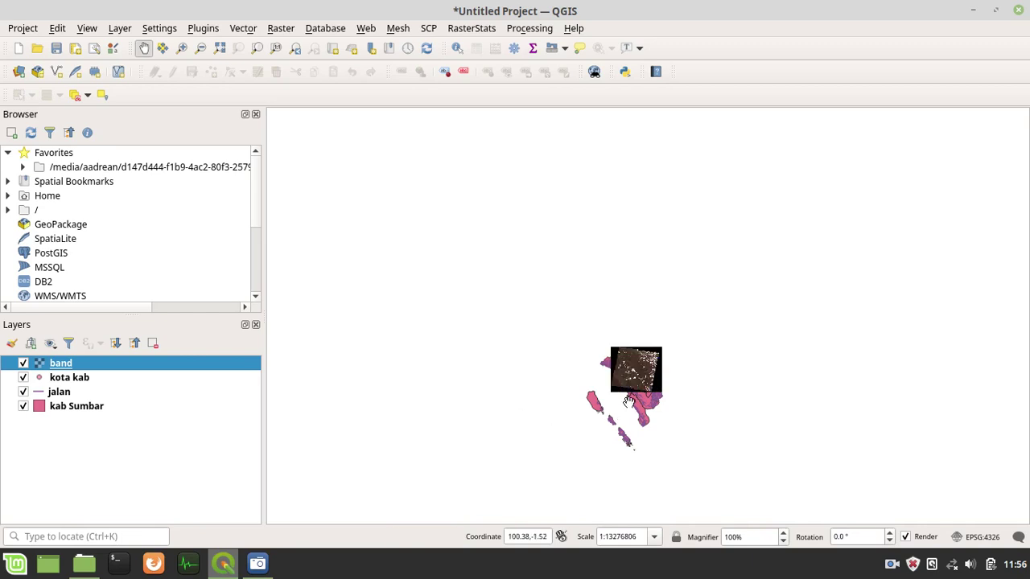
scroll(633, 372, up, 2)
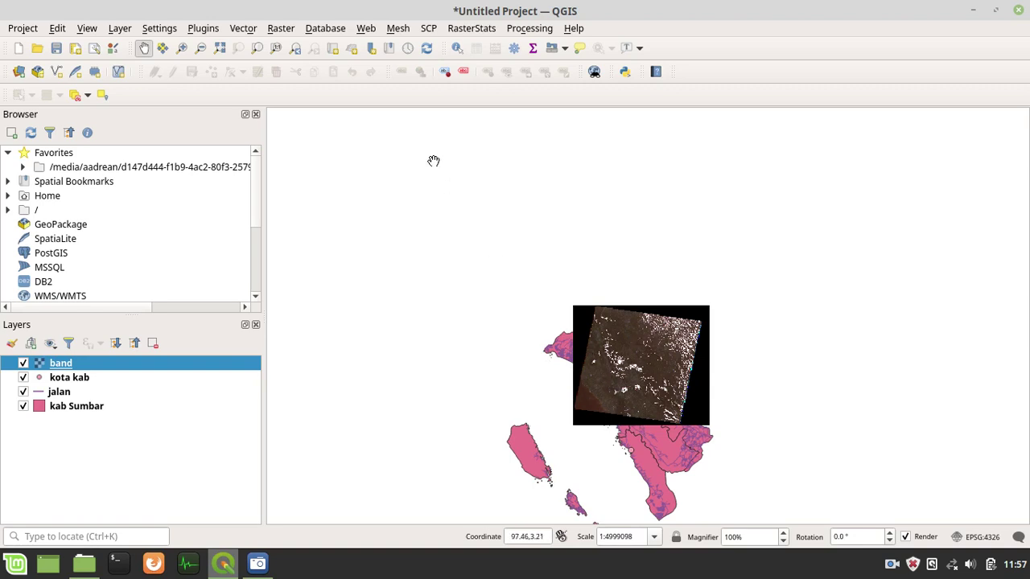
click(184, 48)
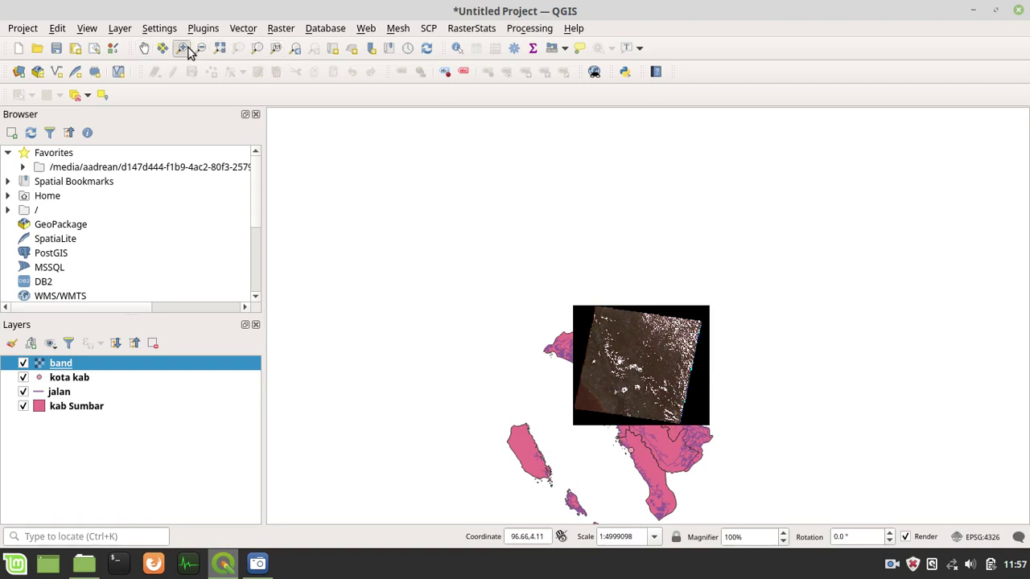
drag(593, 381, 622, 411)
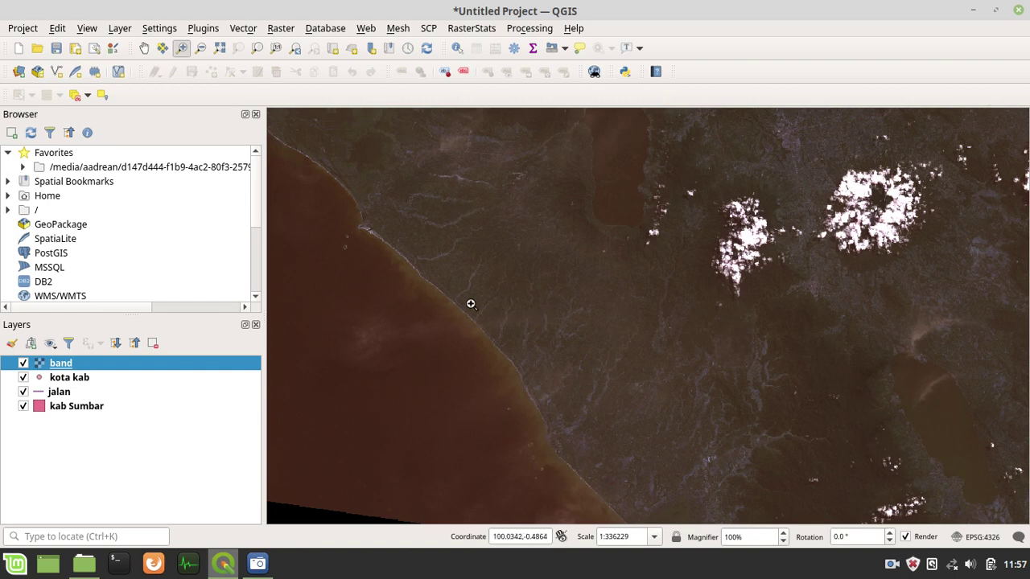
scroll(472, 303, up, 4)
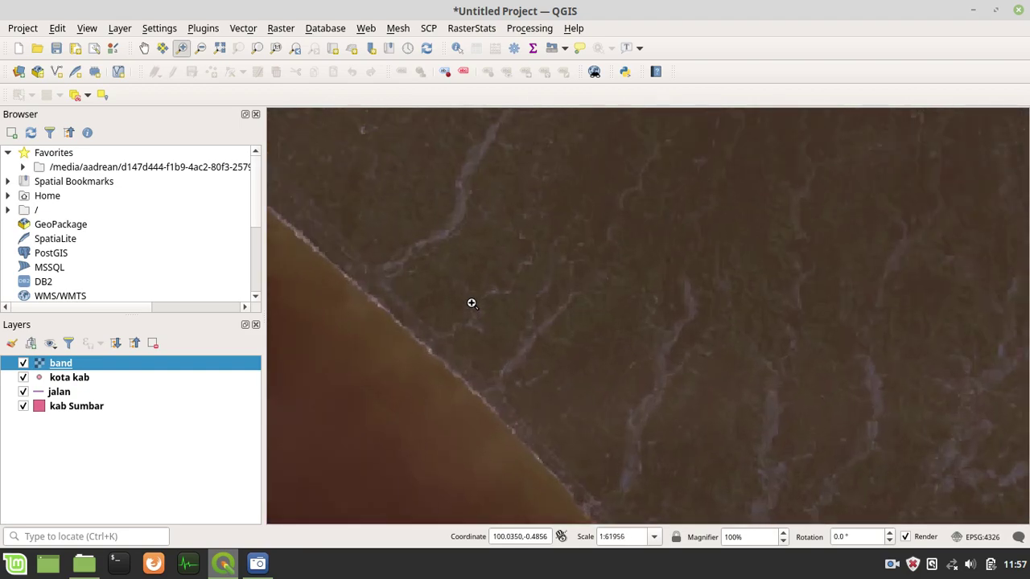
Step: Examine the band image's pixel structure along the southwest coastline, from the wider coast down to individual pixels
scroll(329, 453, up, 3)
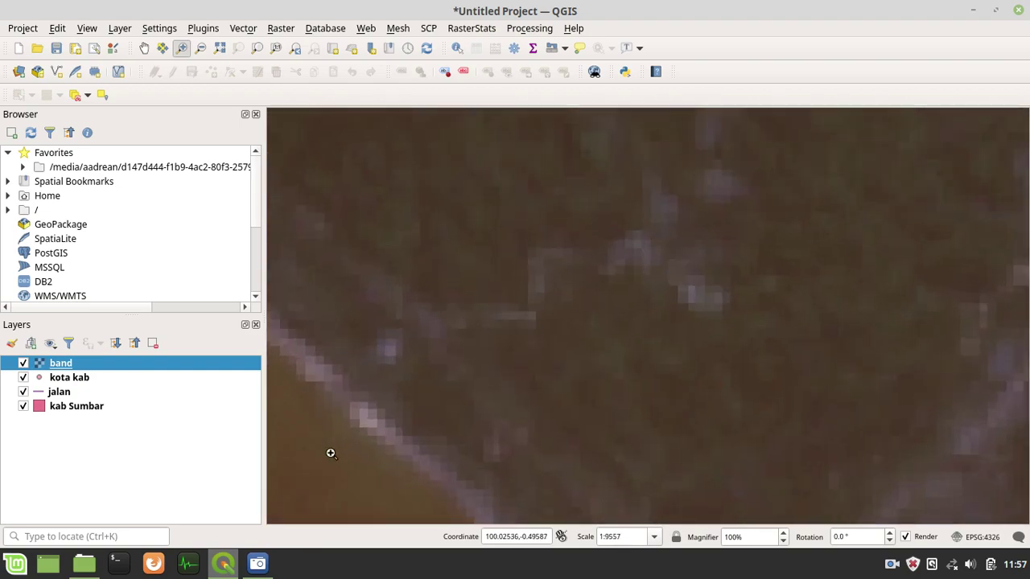
scroll(330, 453, up, 1)
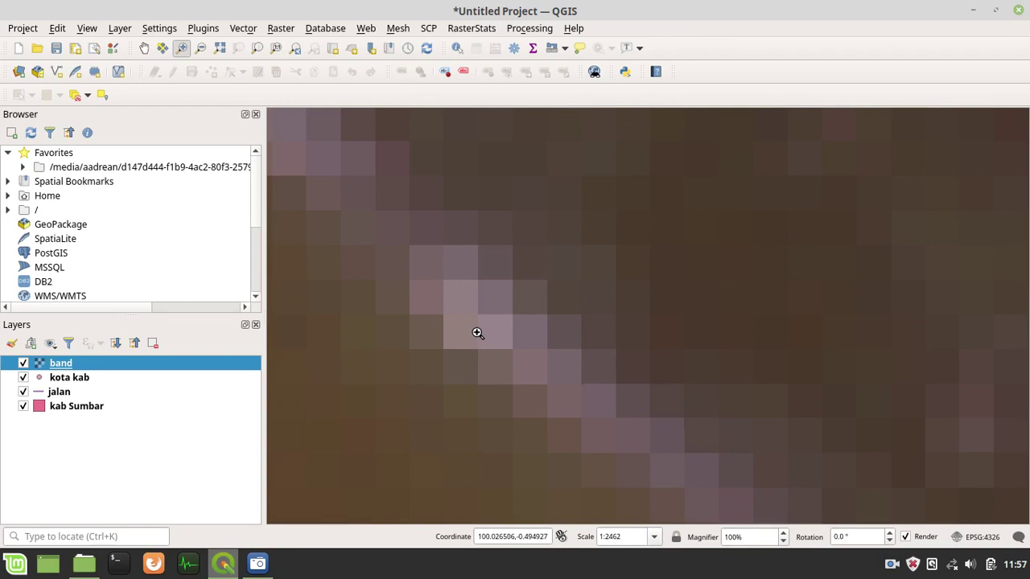
scroll(477, 333, down, 1)
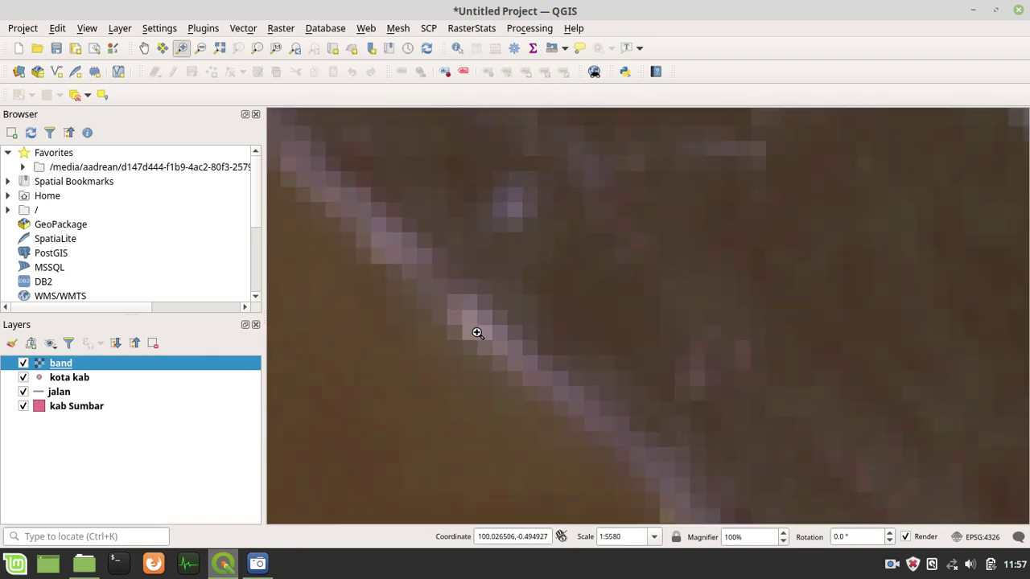
scroll(477, 333, down, 1)
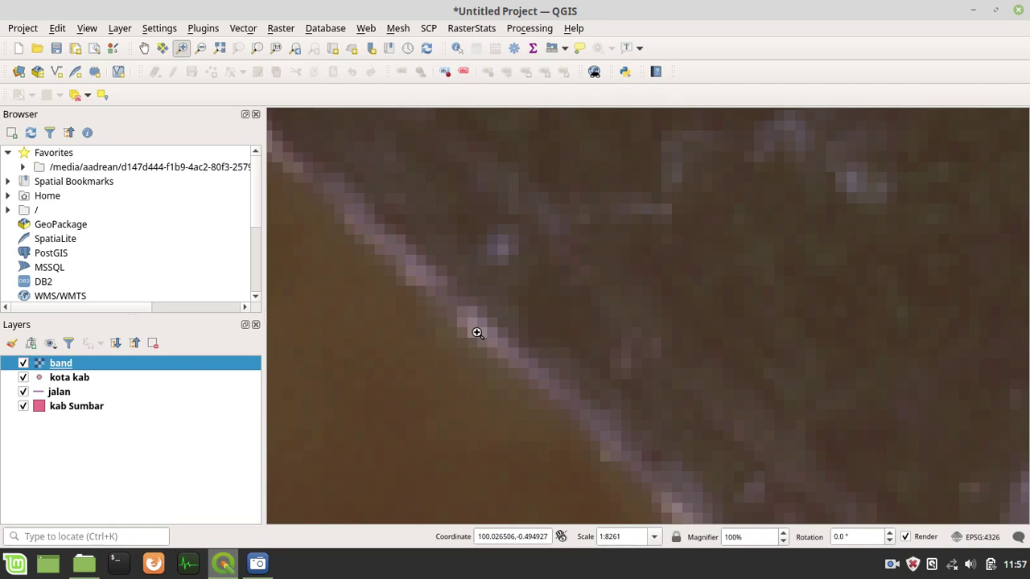
scroll(476, 333, down, 3)
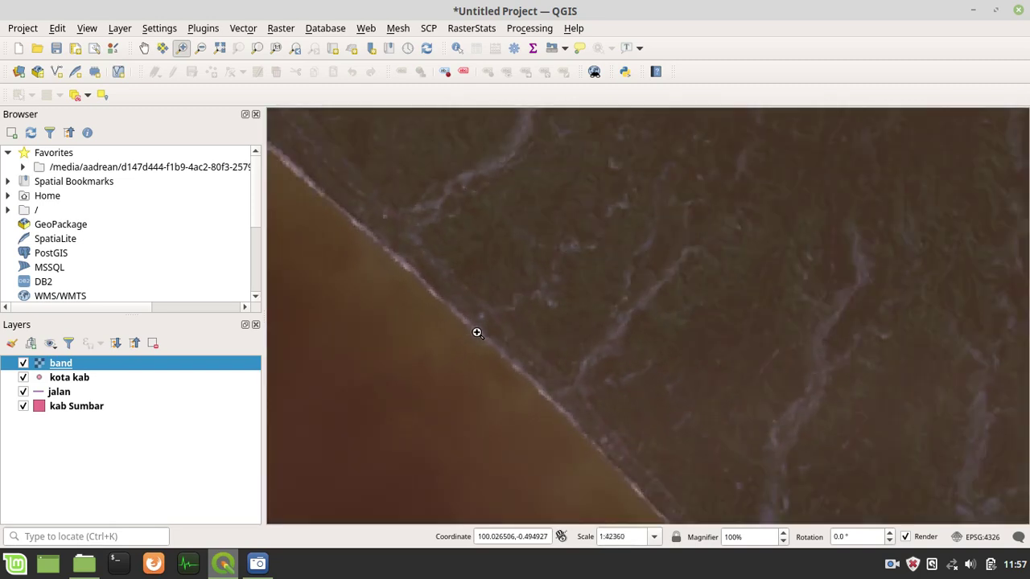
scroll(476, 330, down, 2)
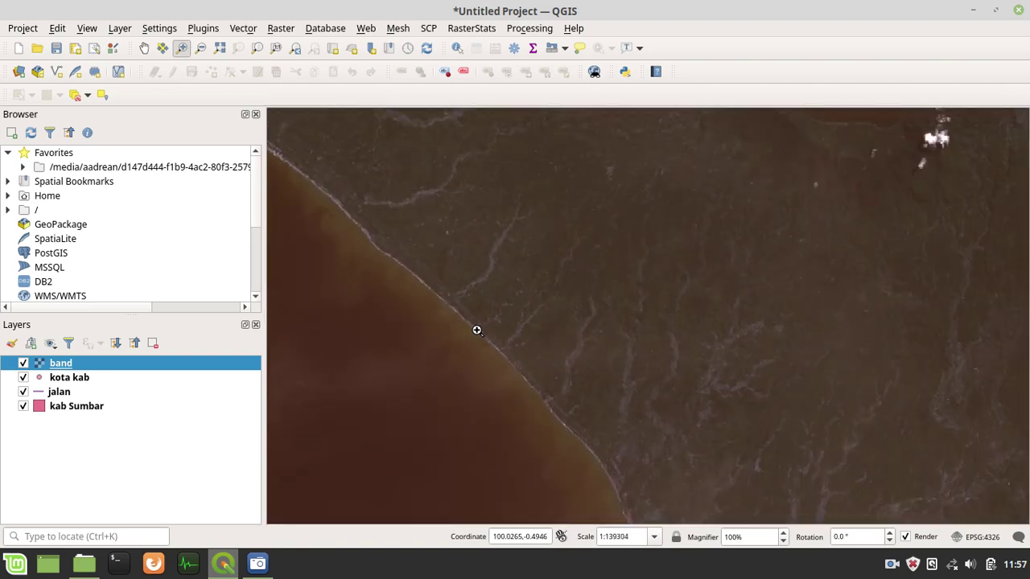
scroll(476, 331, down, 1)
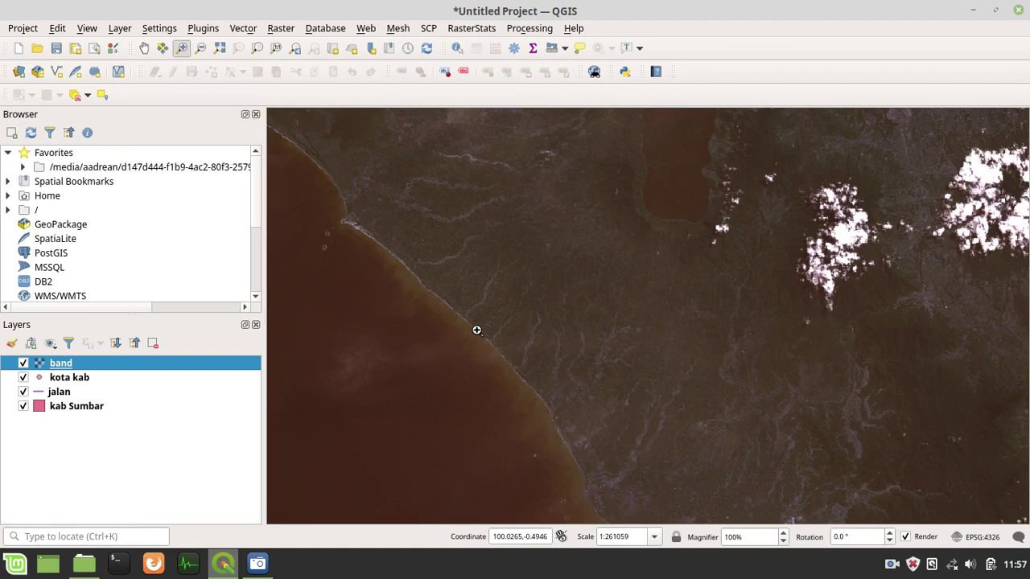
scroll(477, 331, up, 3)
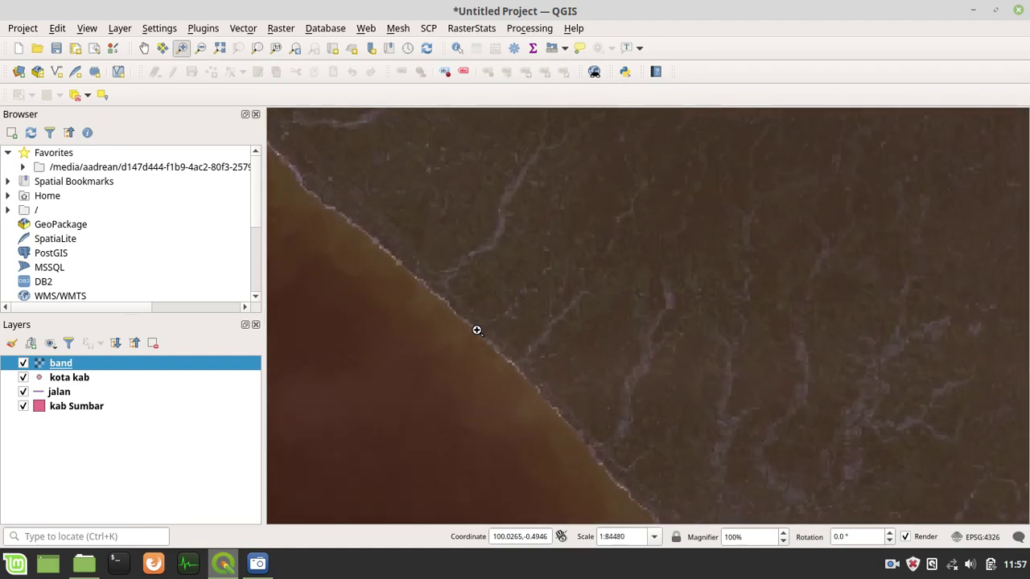
scroll(476, 331, up, 1)
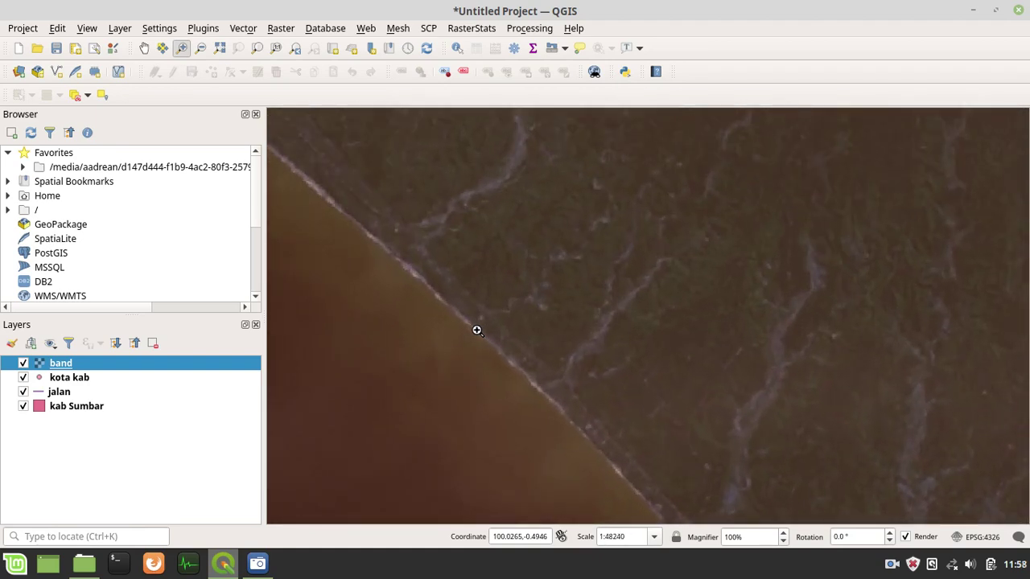
scroll(477, 330, down, 1)
scroll(476, 330, up, 1)
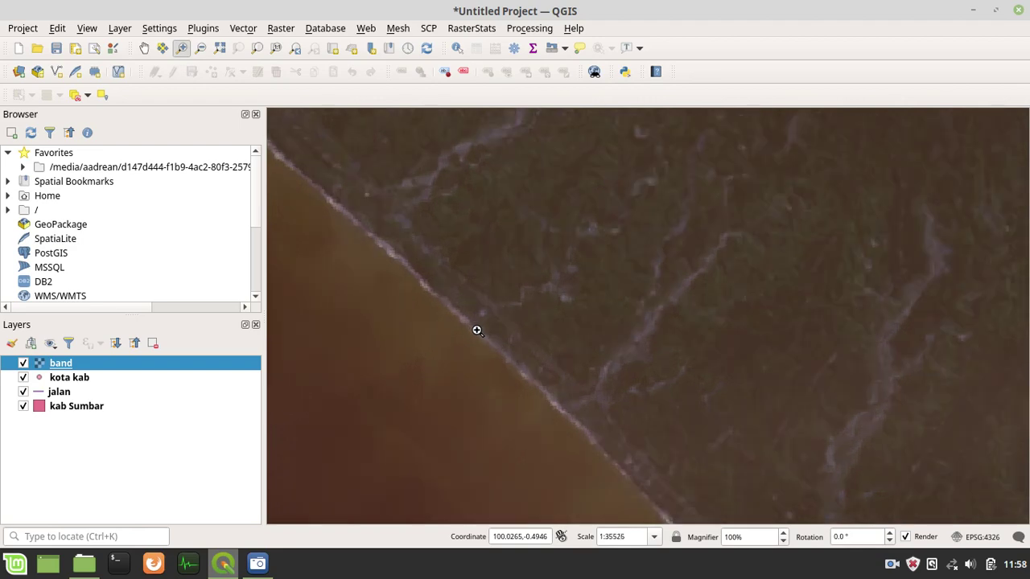
scroll(476, 329, up, 3)
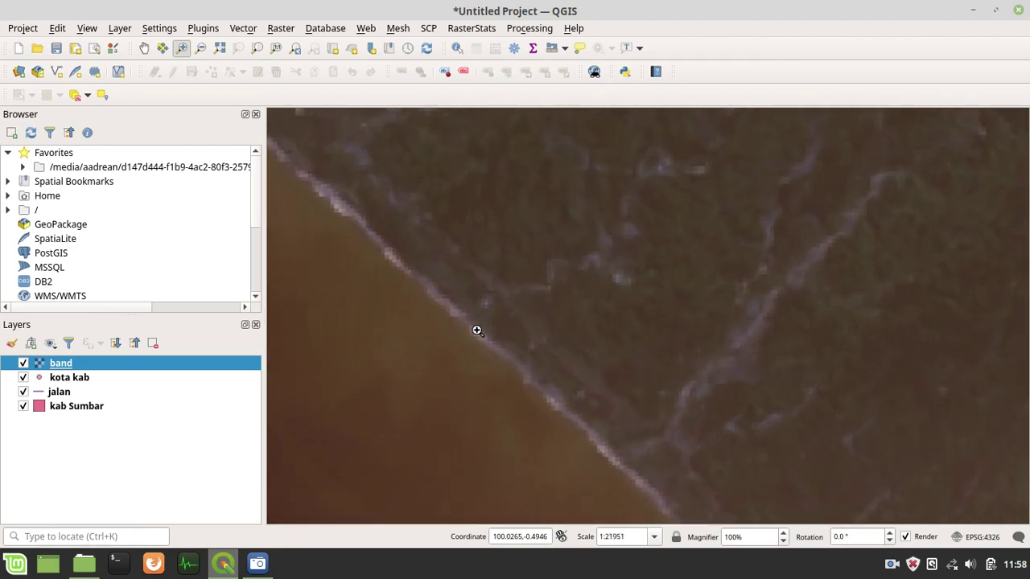
scroll(476, 330, up, 4)
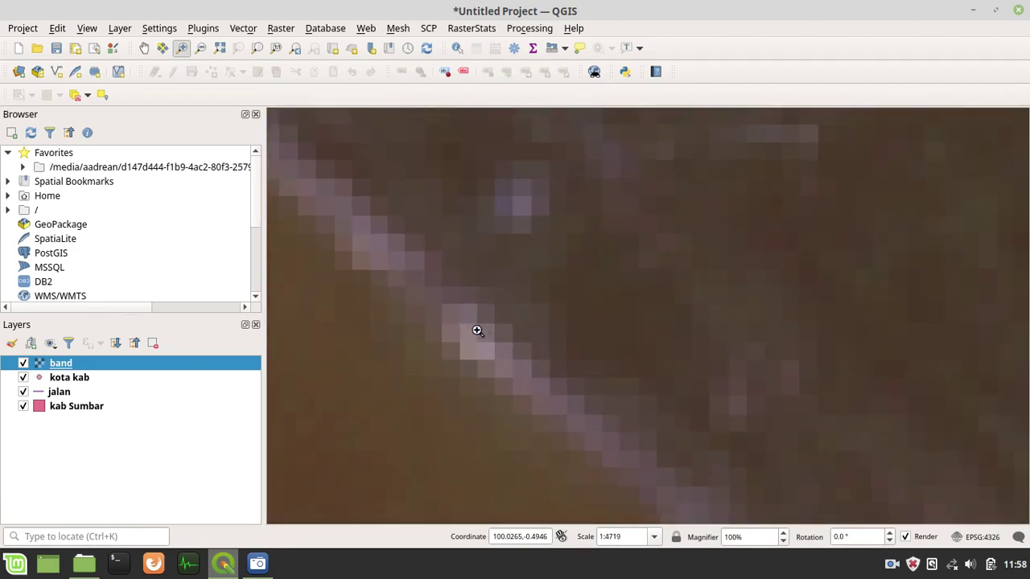
scroll(477, 330, up, 3)
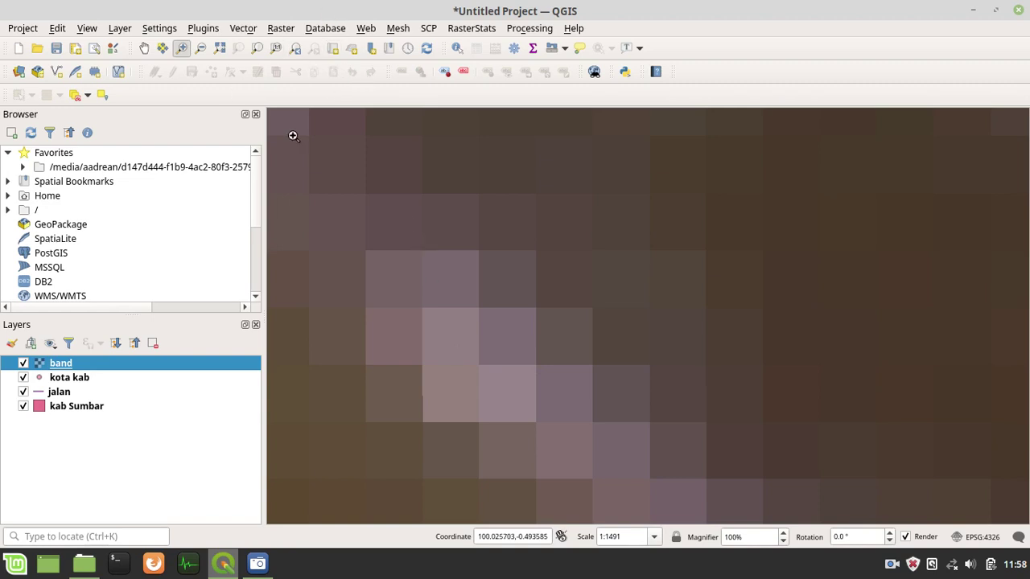
Step: Hide the band raster and examine the kab Sumbar polygon's coastal edge at several scales
click(90, 382)
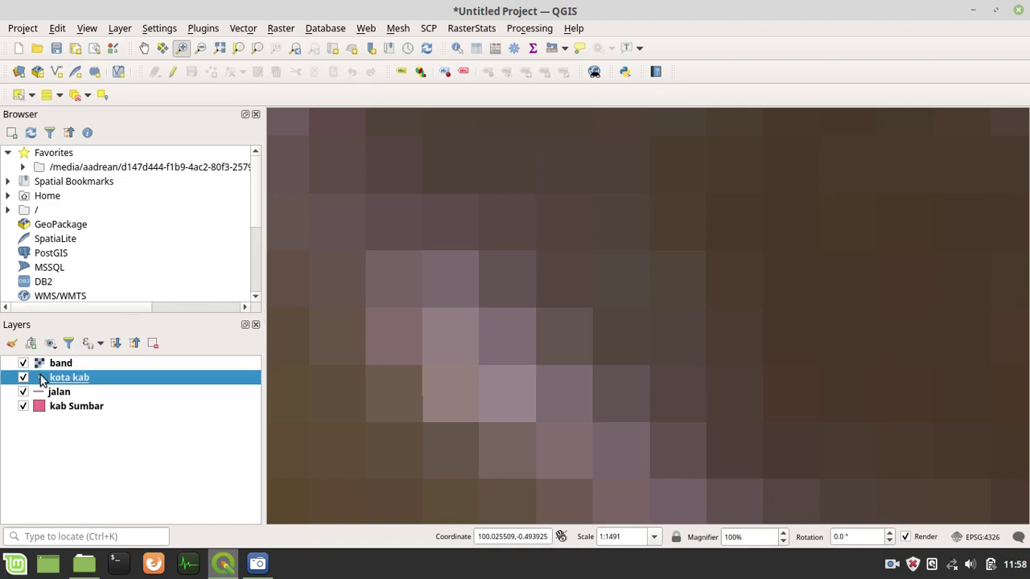
click(23, 364)
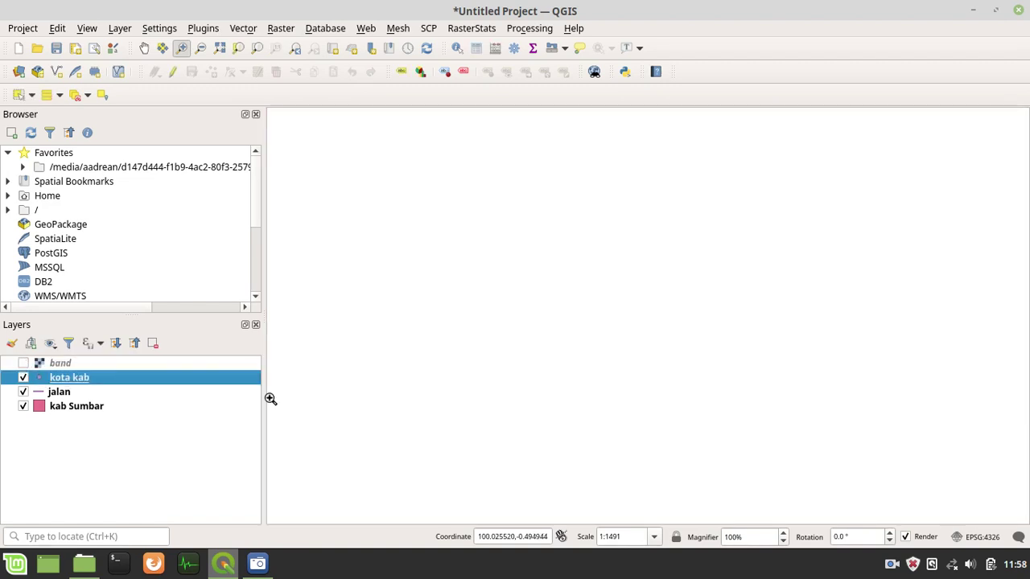
scroll(499, 354, down, 2)
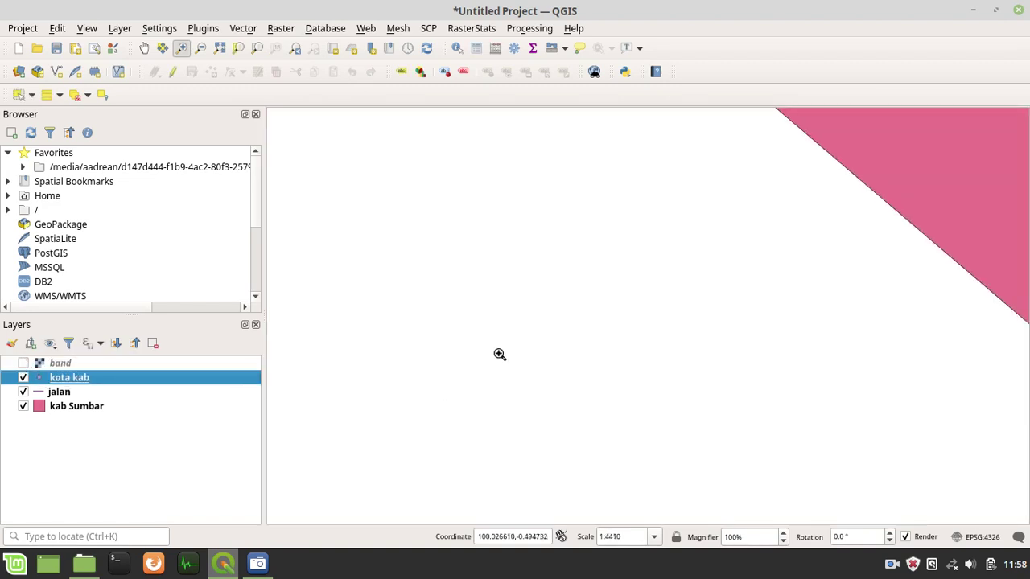
scroll(796, 223, down, 2)
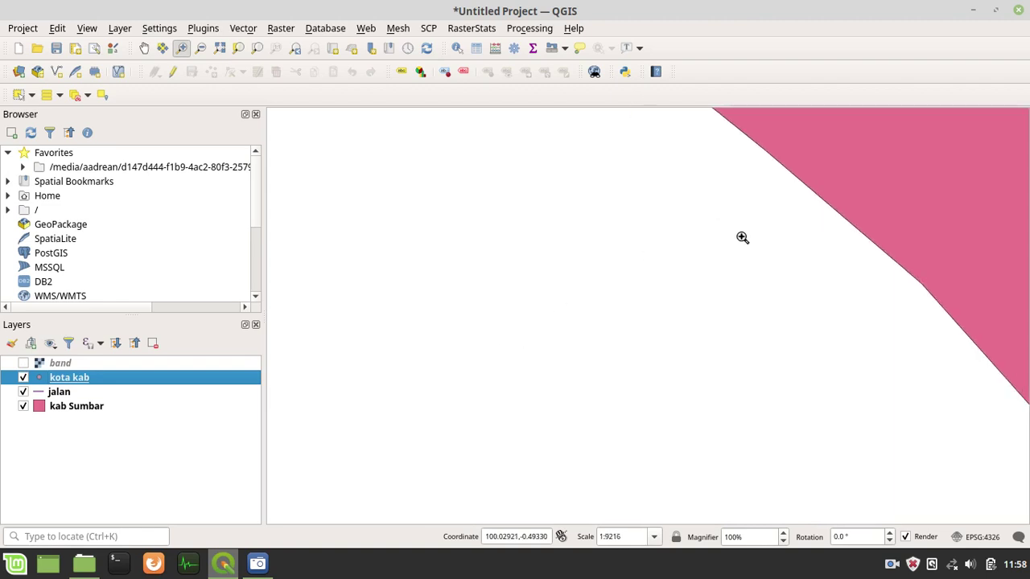
scroll(743, 237, down, 3)
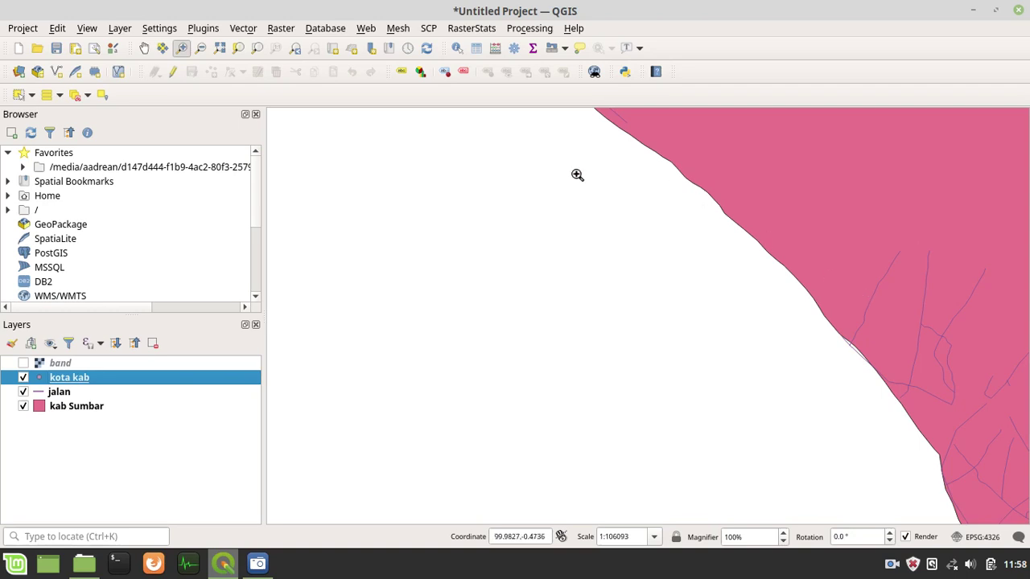
Step: Identify the attributes of the jalan road line running inland from the coast
click(79, 393)
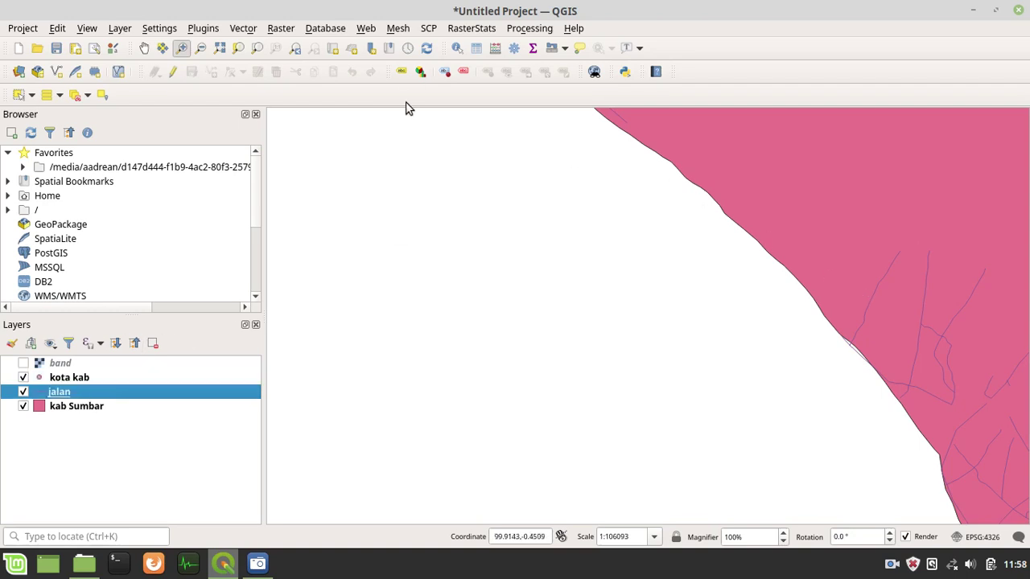
click(456, 49)
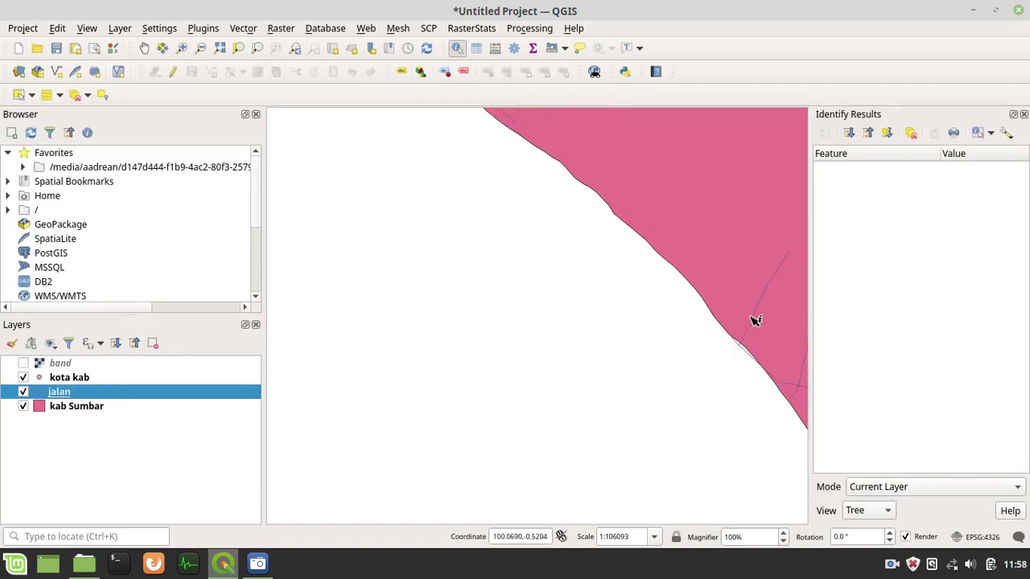
click(758, 322)
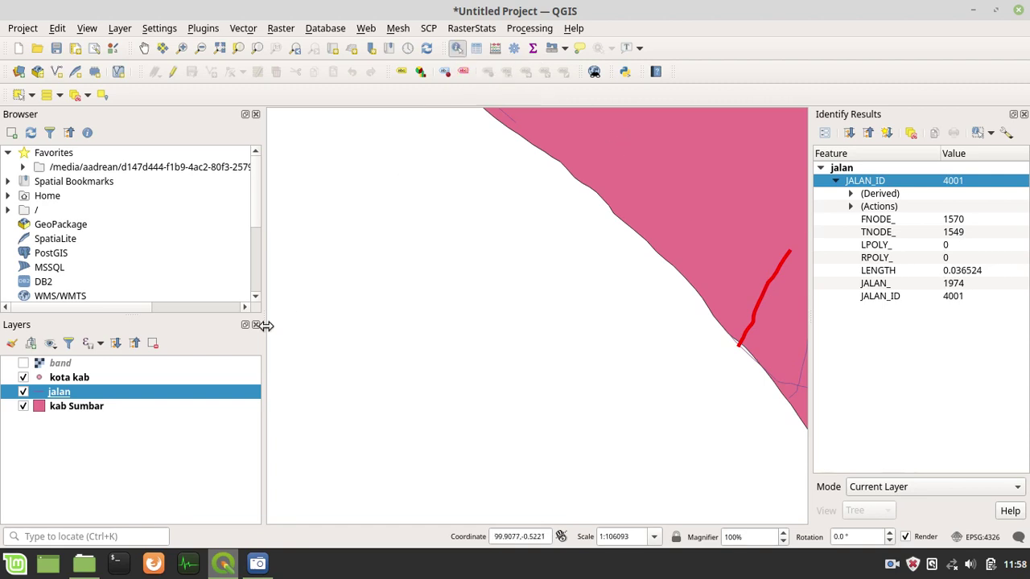
Step: View the attribute table of the jalan layer, then close it
right_click(178, 391)
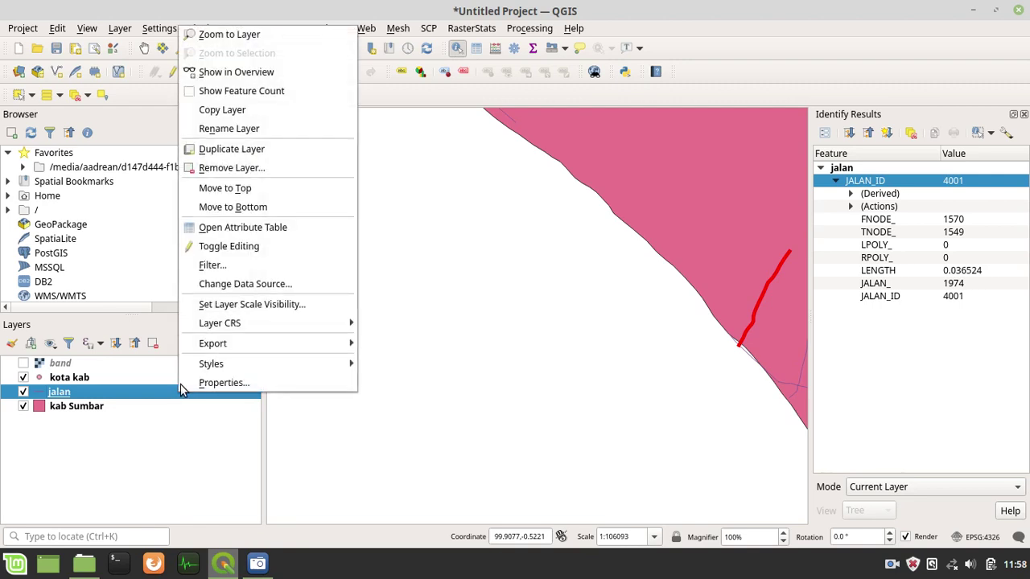
click(252, 228)
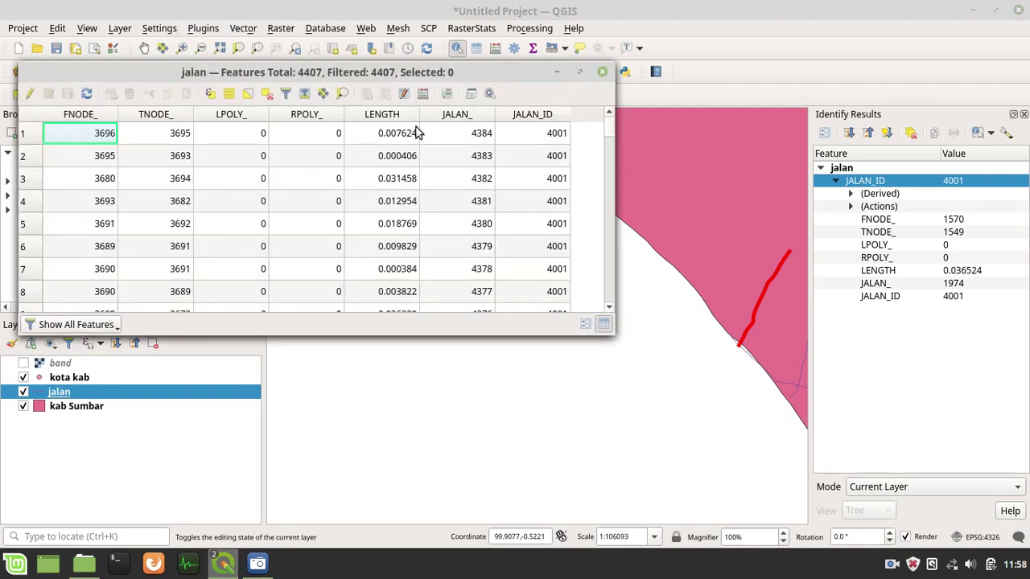
click(601, 72)
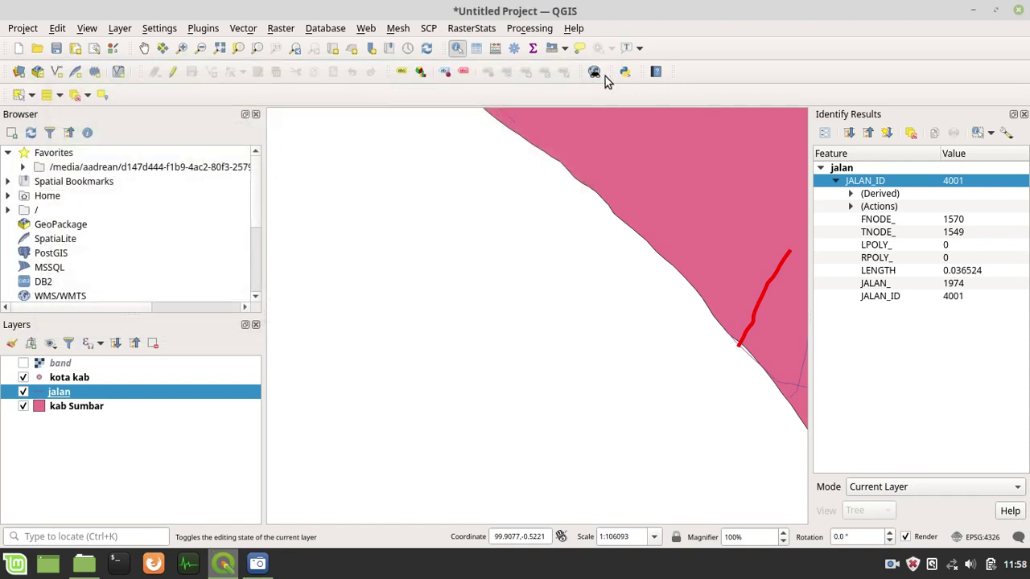
Step: Show the band raster again and identify the band values of a pixel on the shoreline
click(83, 365)
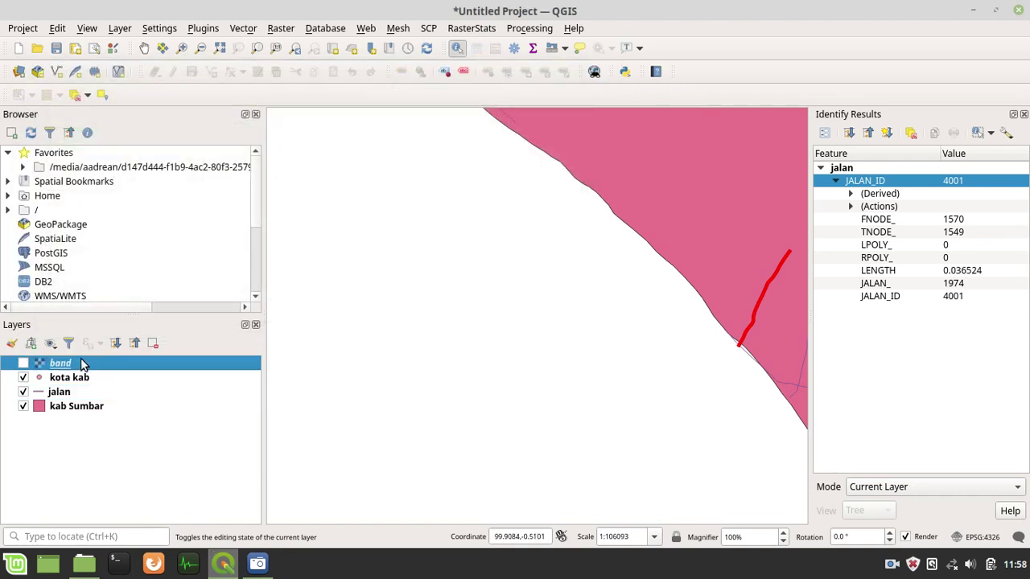
click(24, 364)
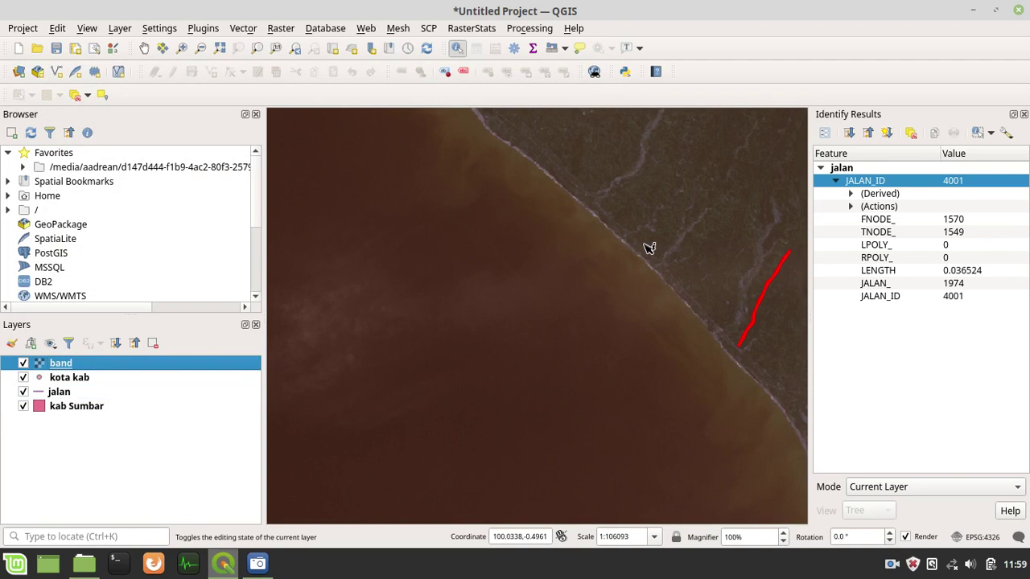
scroll(649, 248, up, 3)
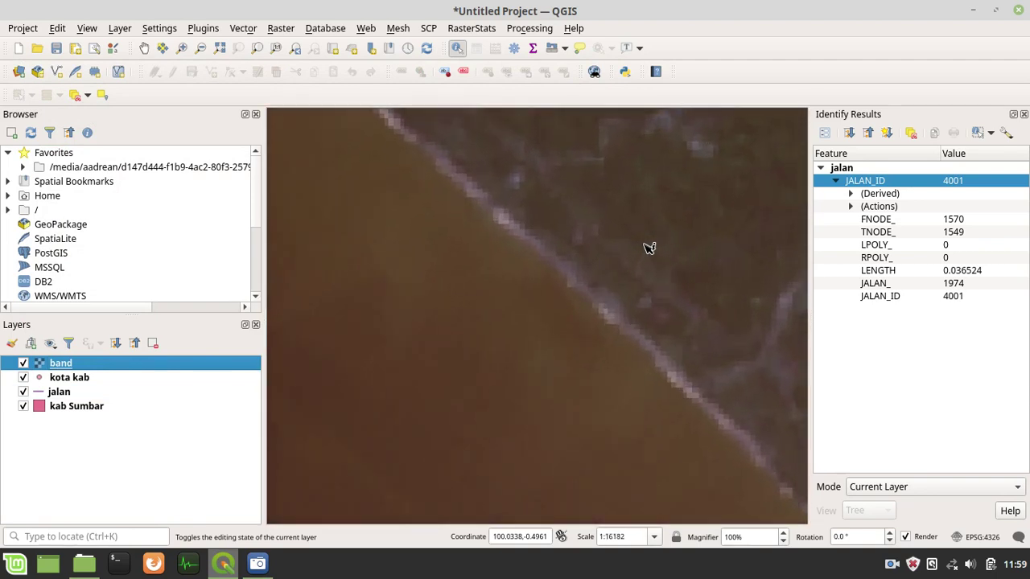
scroll(649, 247, up, 2)
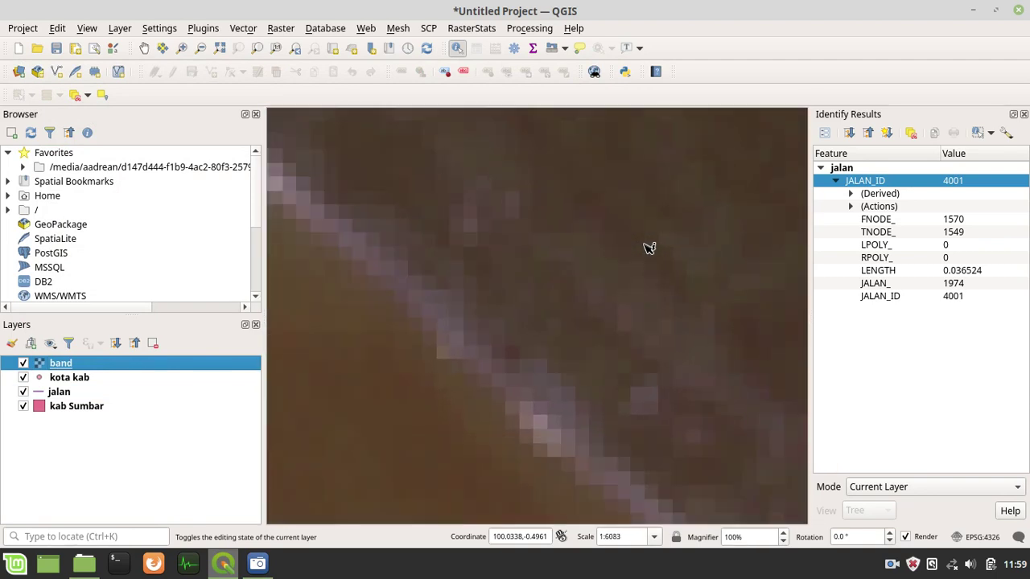
click(449, 360)
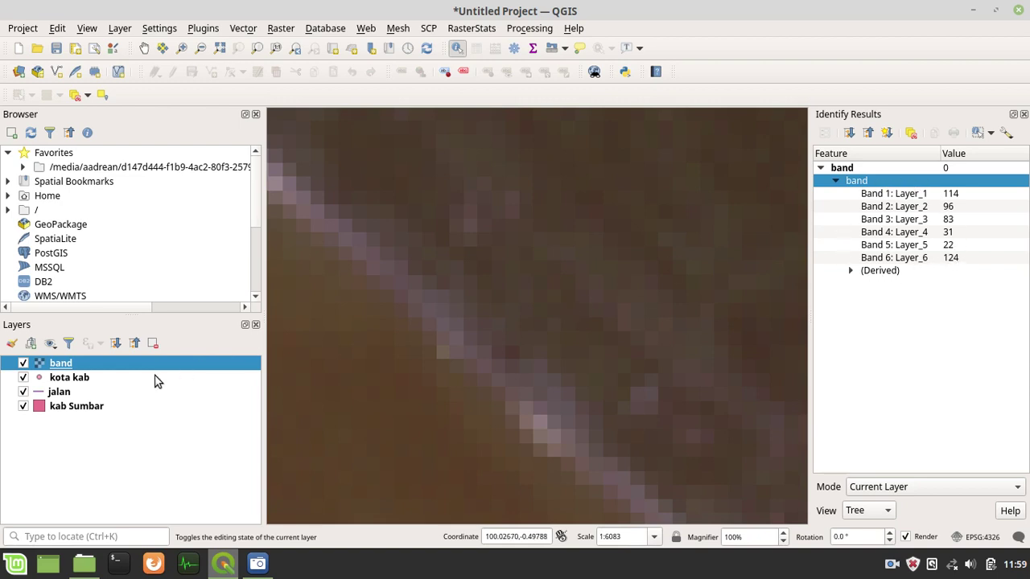
Step: Identify the band values of several neighbouring pixels just inland of the shoreline in the band raster
scroll(448, 356, up, 2)
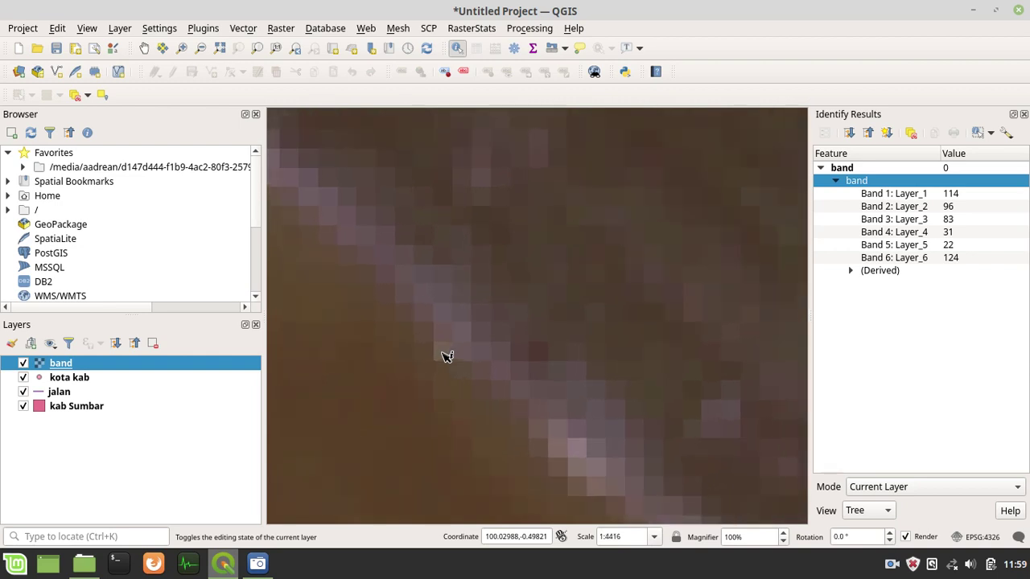
scroll(448, 356, up, 1)
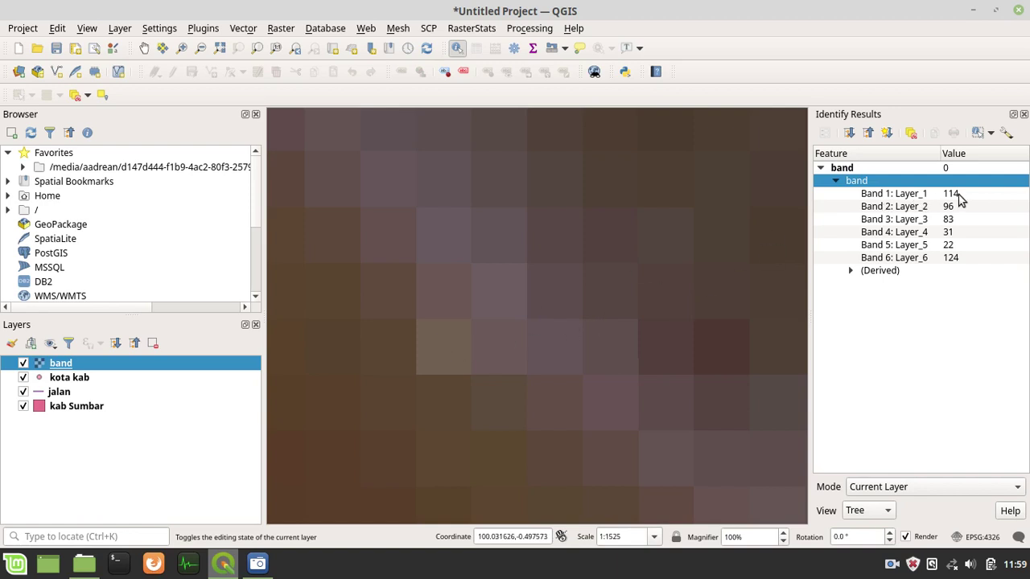
click(562, 335)
click(624, 292)
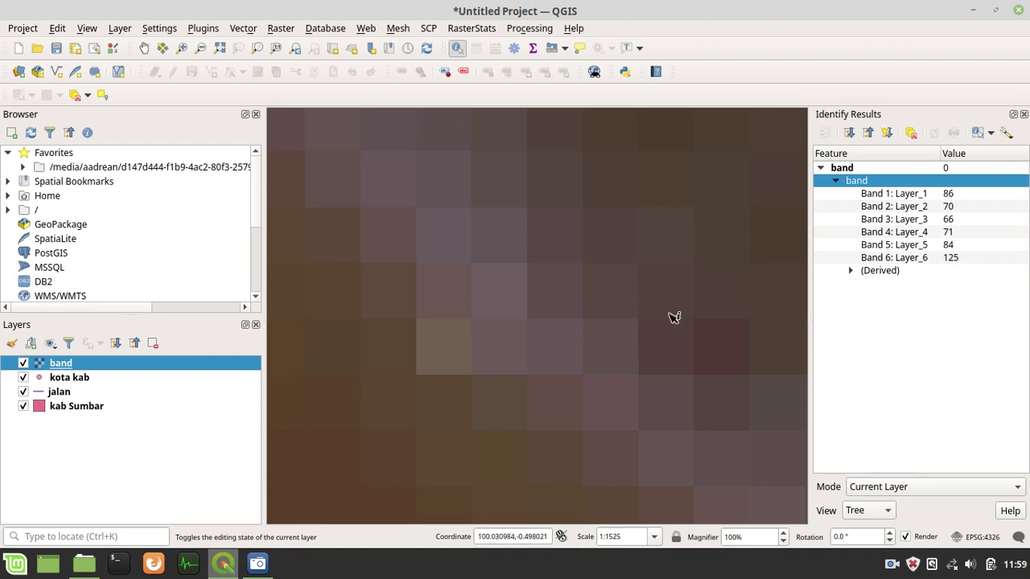
click(688, 358)
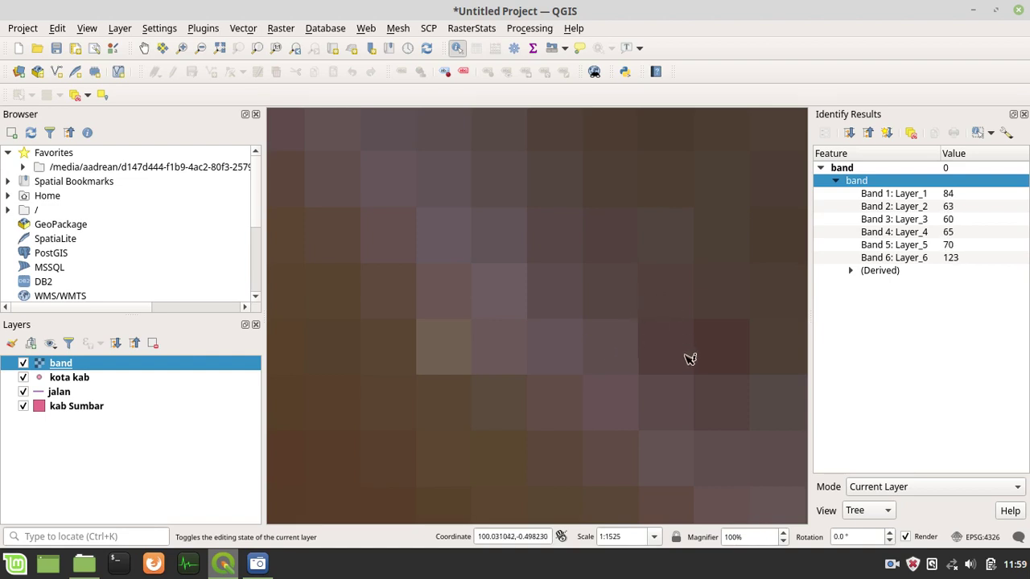
click(734, 350)
Step: Hide the band raster and choose LC08_L2SP_127061_20200628_20200823_02_T1_SR_B4.TIF as the source for a new raster layer
click(23, 364)
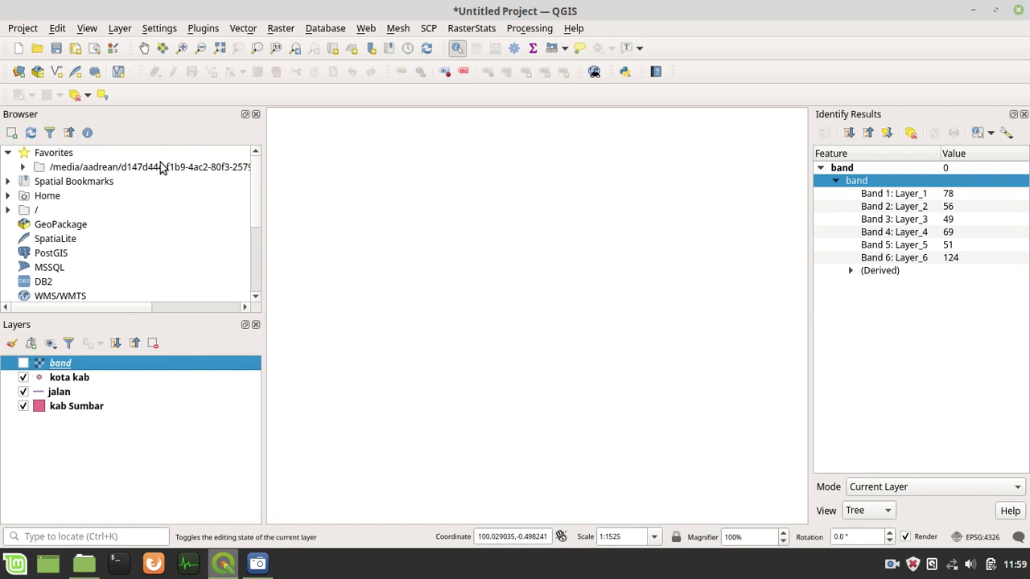
click(119, 28)
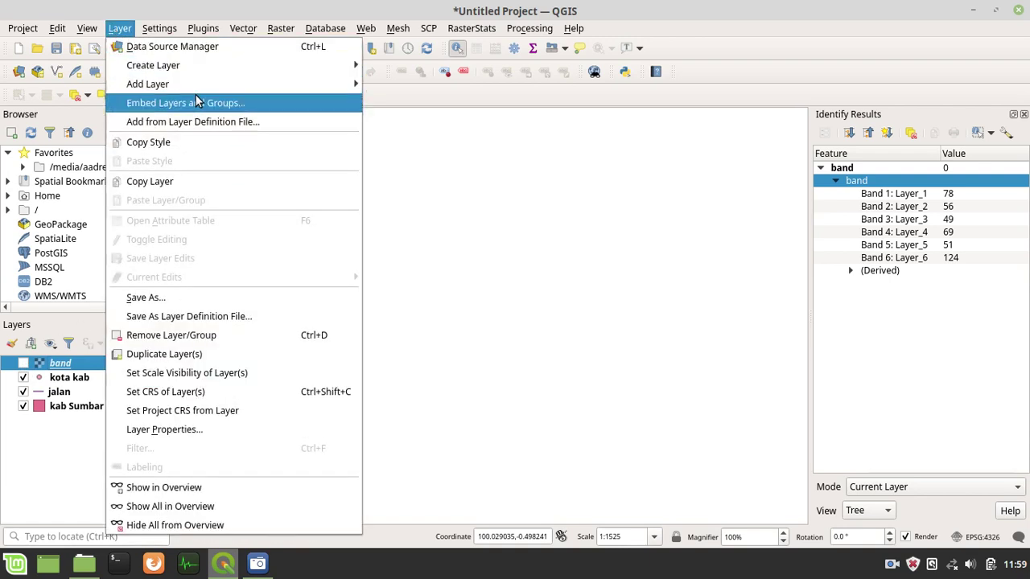
mouse_move(223, 81)
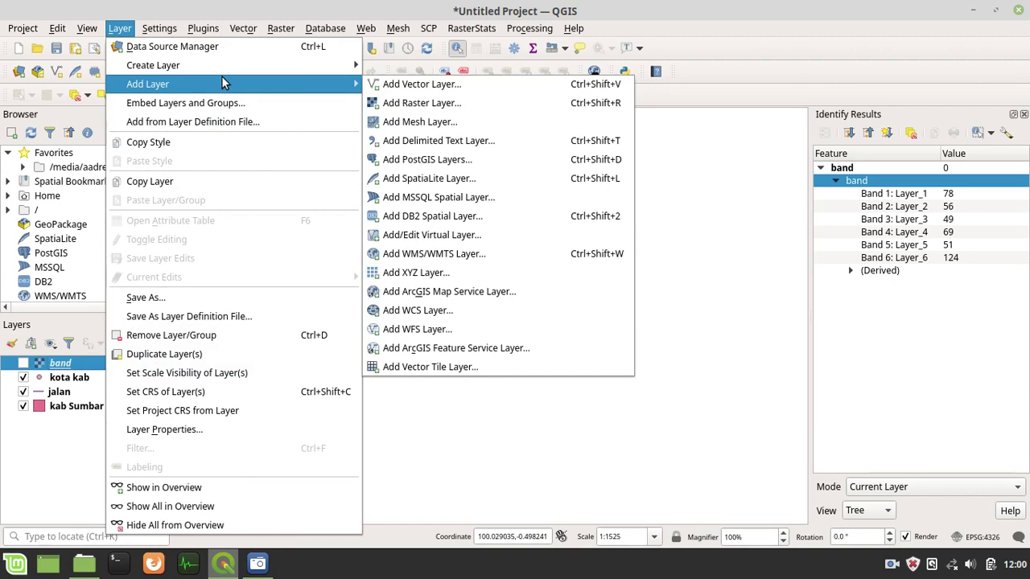
click(410, 103)
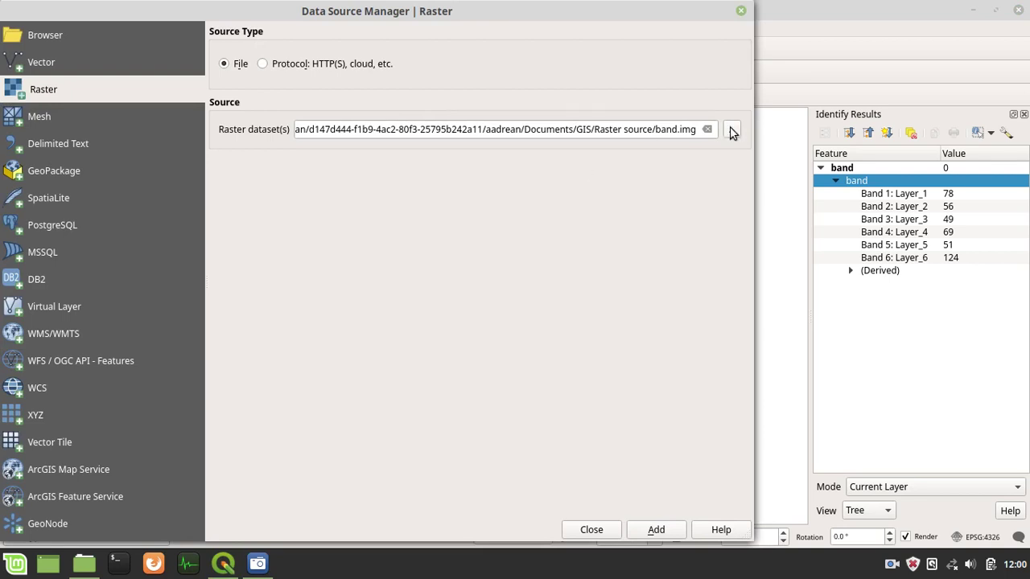
click(731, 131)
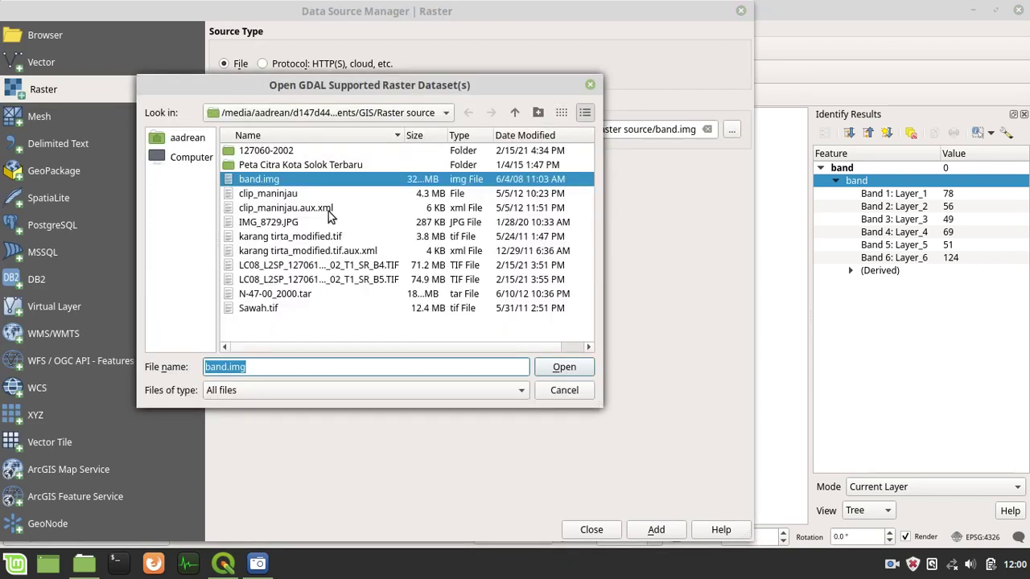
click(305, 269)
click(564, 367)
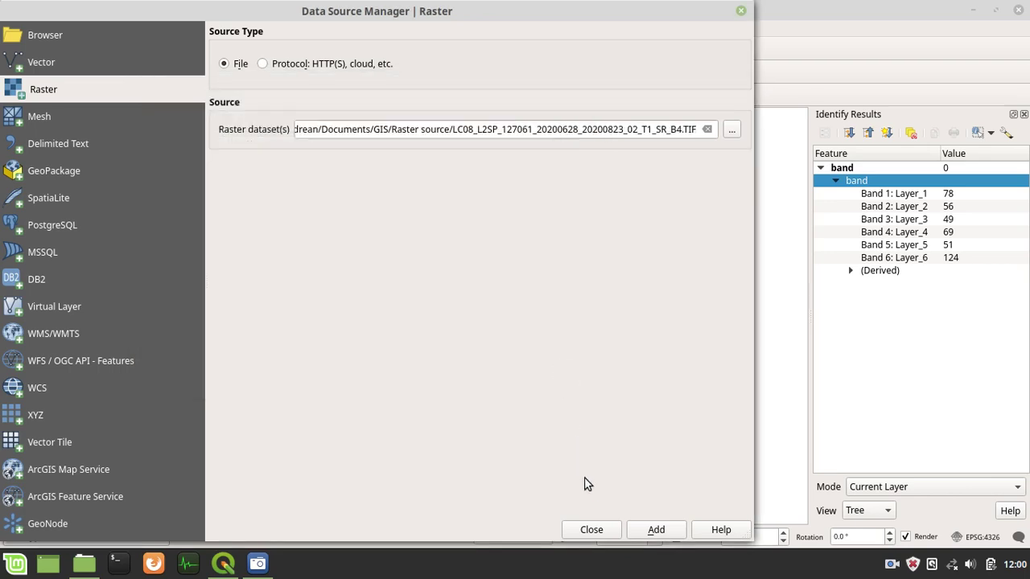
click(593, 530)
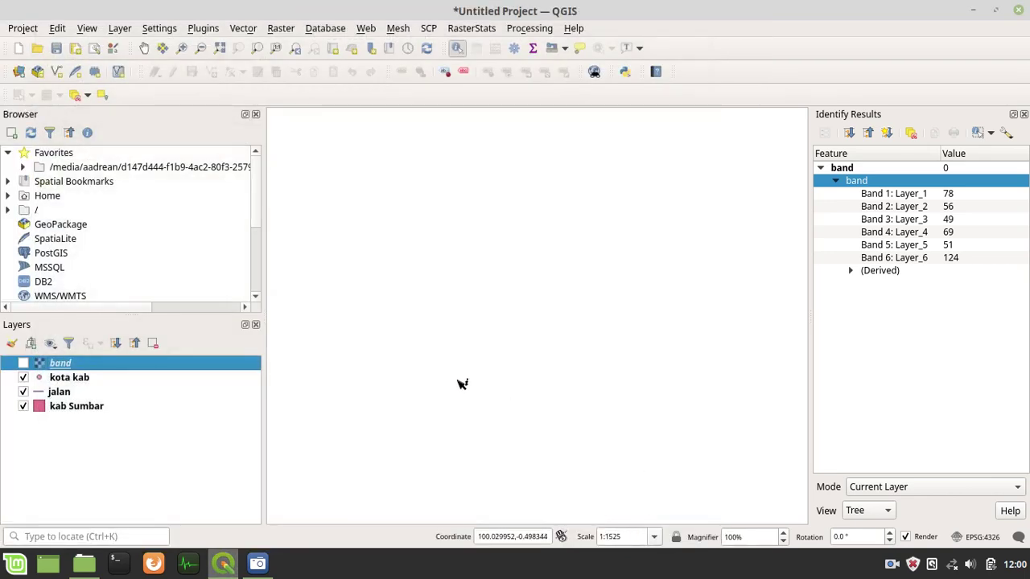
Step: Add LC08_L2SP_127061_20200628_20200823_02_T1_SR_B4.TIF to the project as a raster layer
click(120, 29)
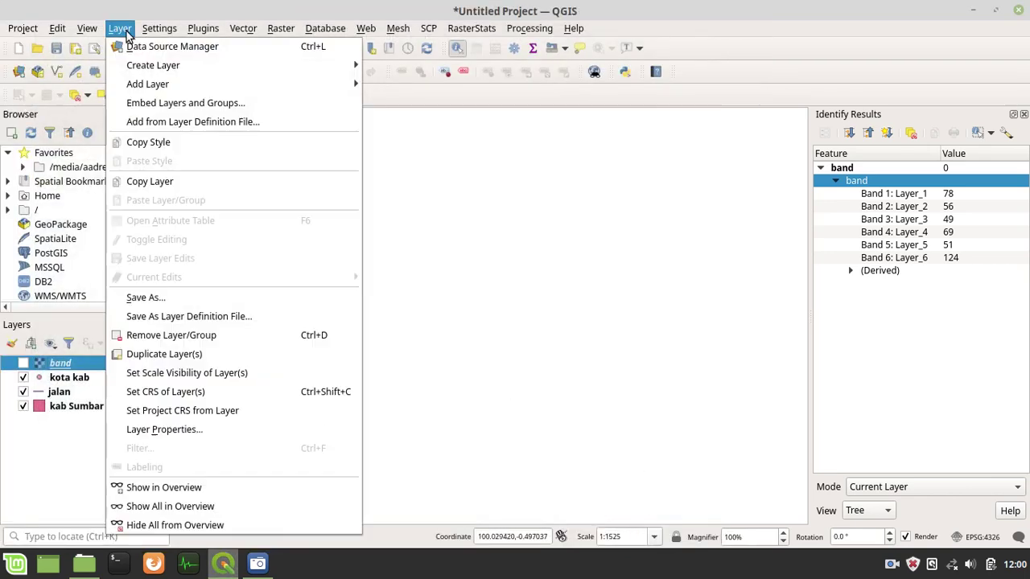
mouse_move(170, 80)
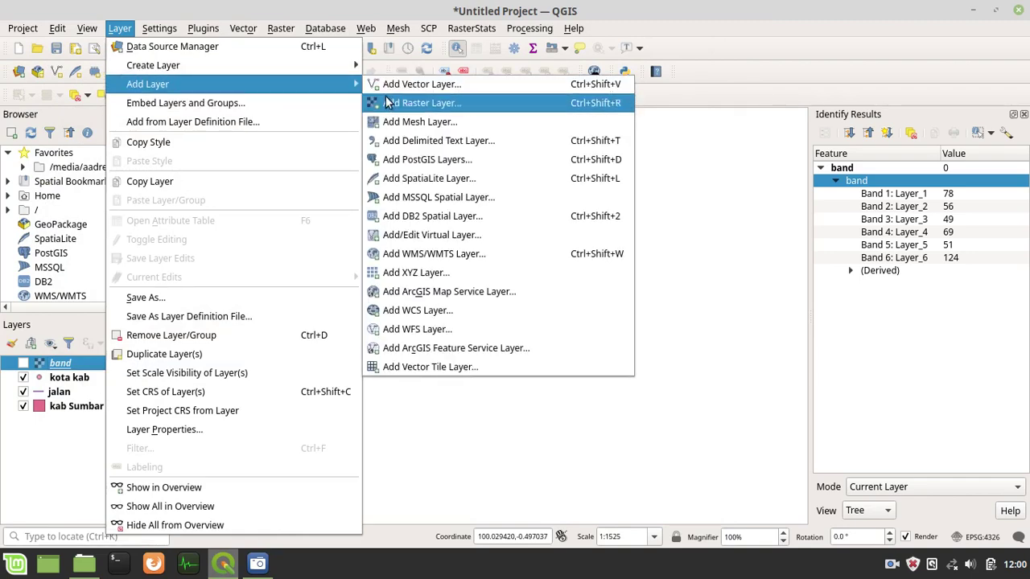
click(415, 103)
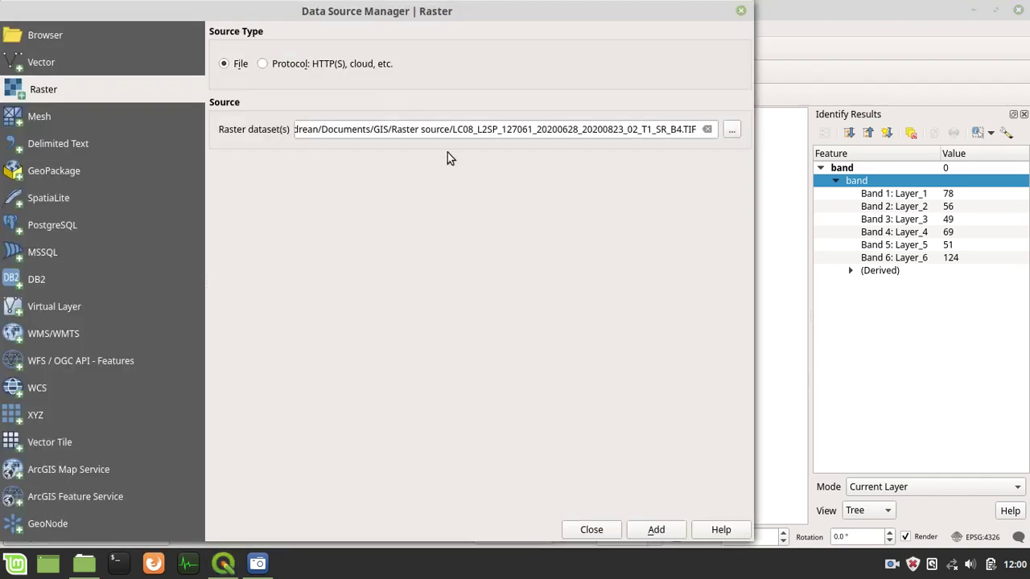
click(731, 130)
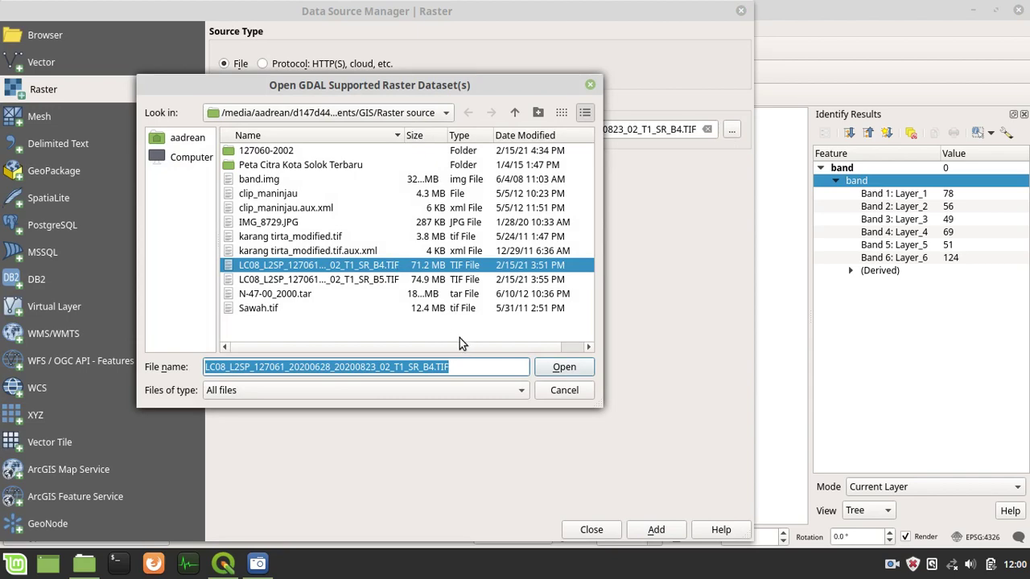
click(564, 368)
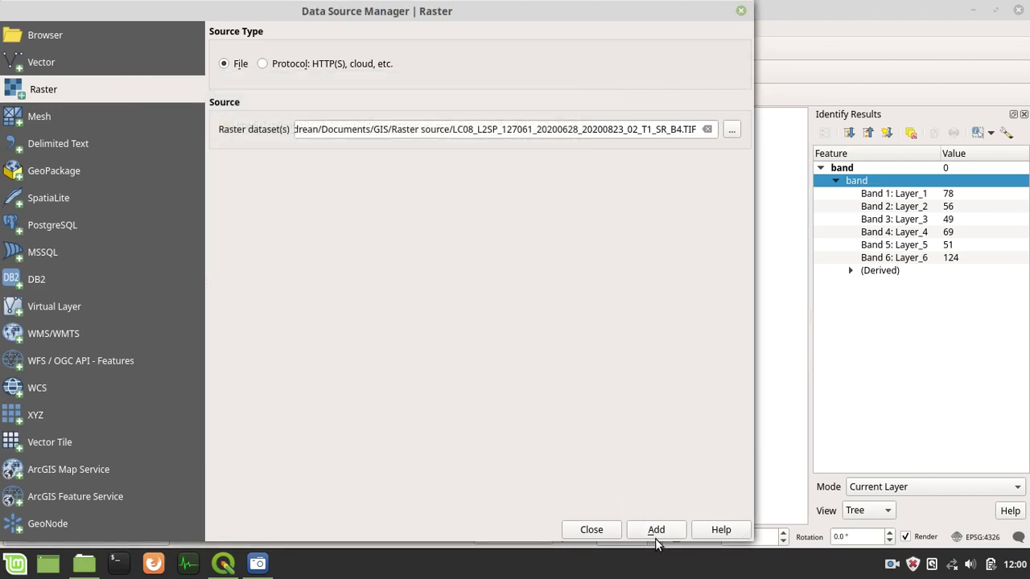
click(657, 530)
click(591, 529)
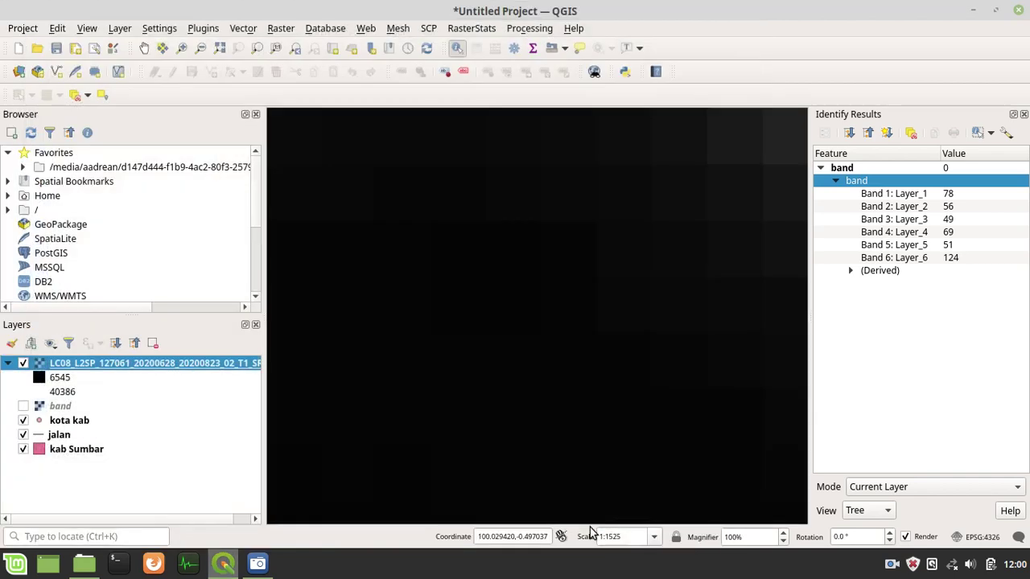
Step: Examine the B4 raster along the coast and its northern edge, comparing its detail and extent with the vector layers
scroll(558, 370, down, 2)
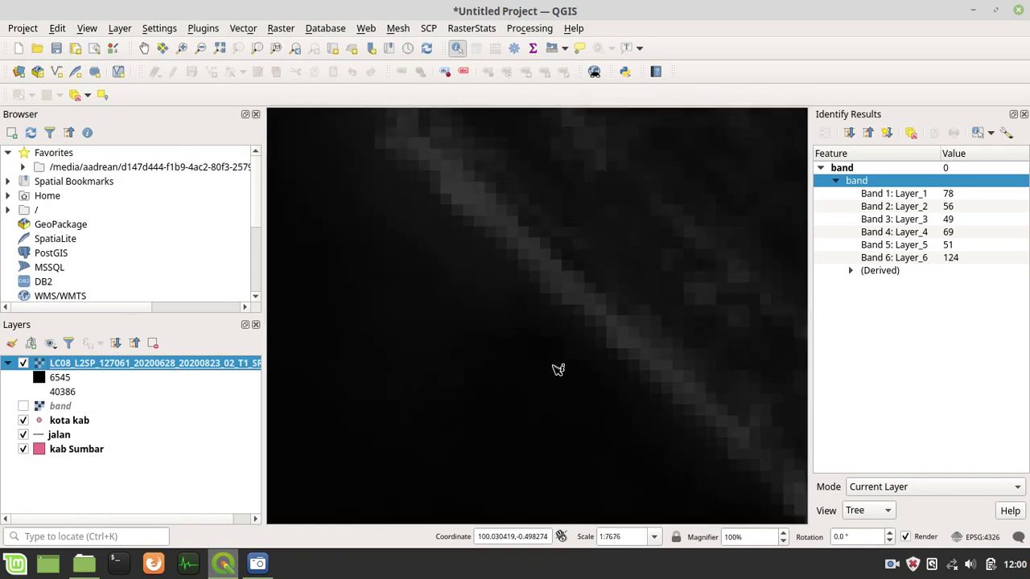
scroll(558, 369, down, 3)
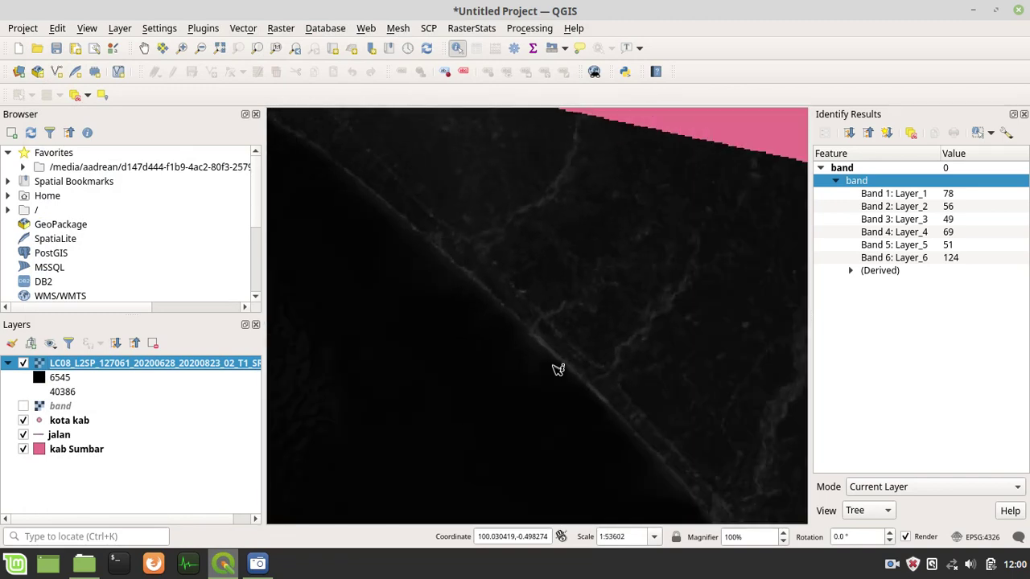
scroll(558, 369, down, 1)
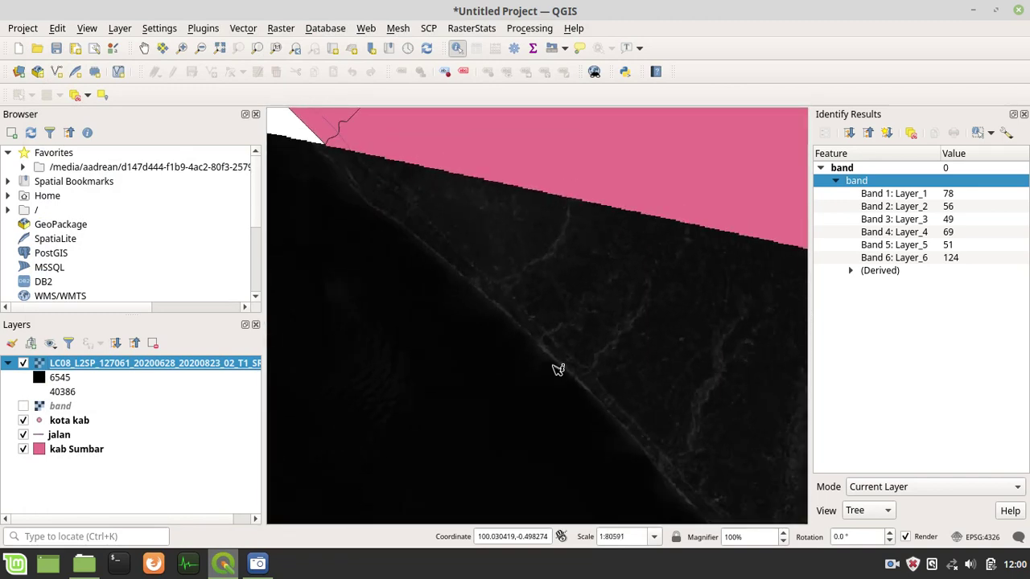
scroll(559, 369, down, 3)
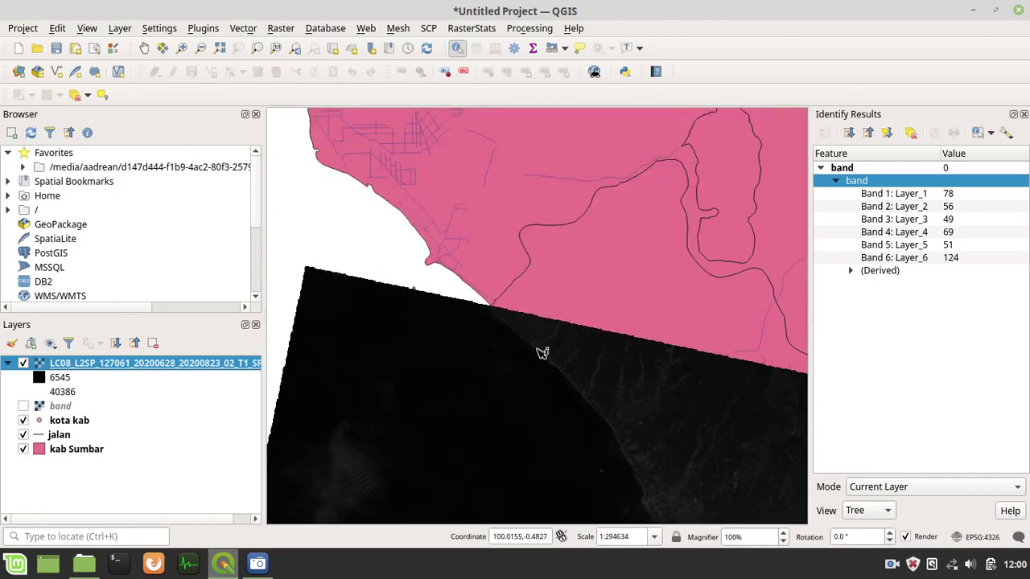
scroll(500, 343, up, 3)
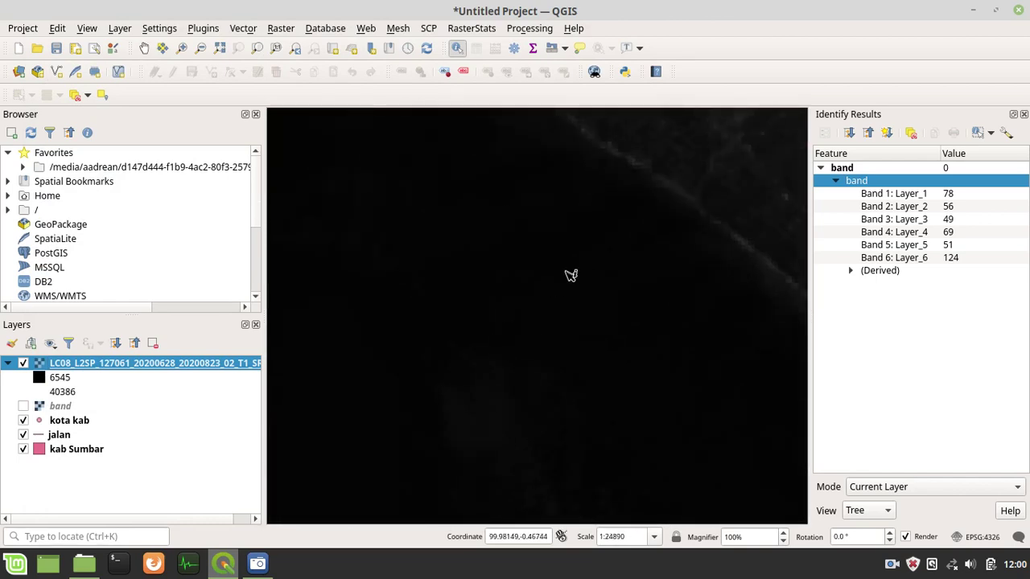
scroll(571, 276, down, 1)
scroll(577, 210, up, 5)
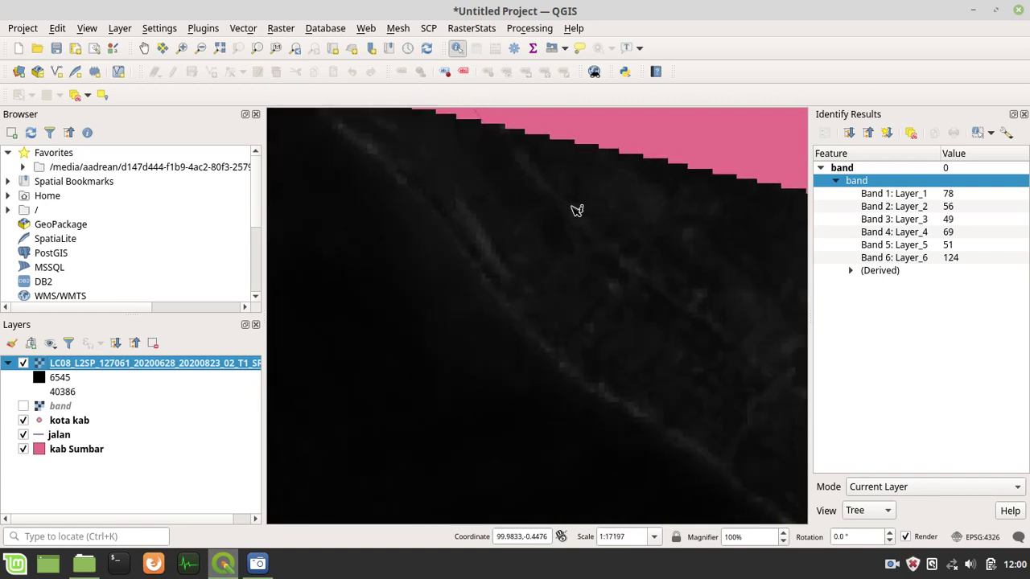
scroll(678, 180, down, 5)
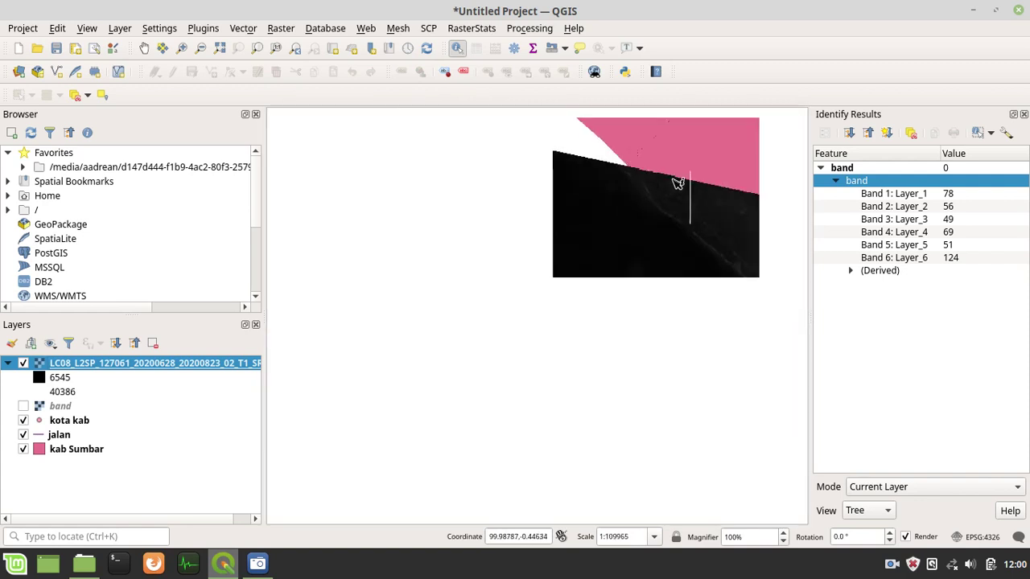
scroll(700, 305, down, 1)
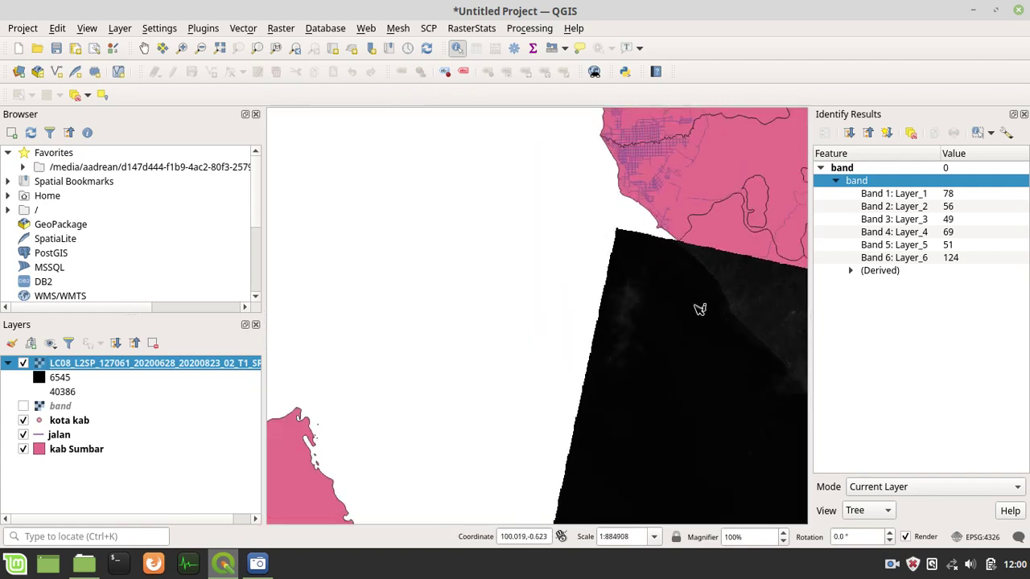
key(Down)
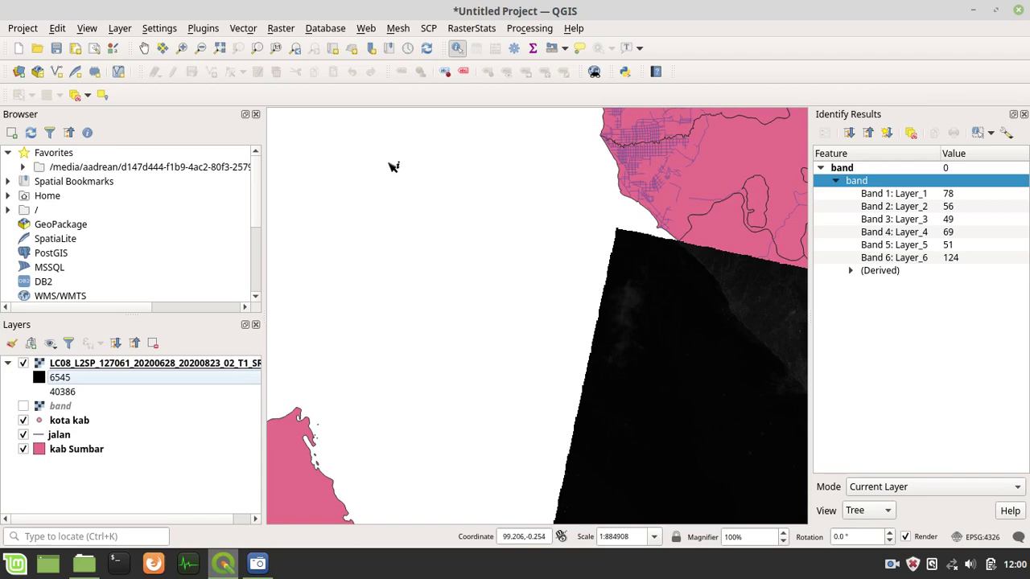
Step: Identify the pixel values at two spots in a bright cloud over the inland part of the B4 raster
click(144, 47)
drag(691, 375, 461, 220)
drag(655, 373, 467, 329)
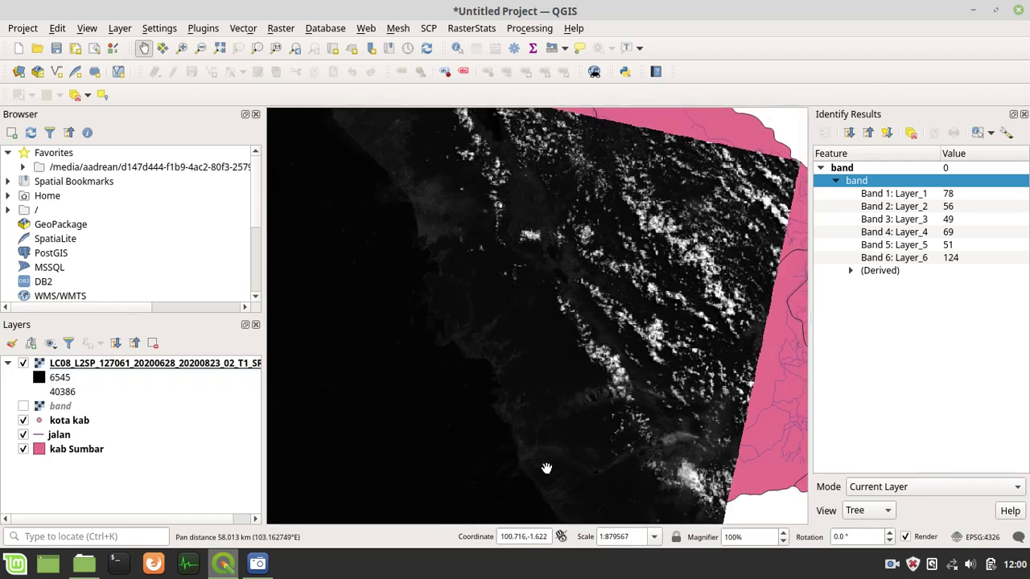
drag(546, 470, 552, 317)
scroll(620, 263, up, 2)
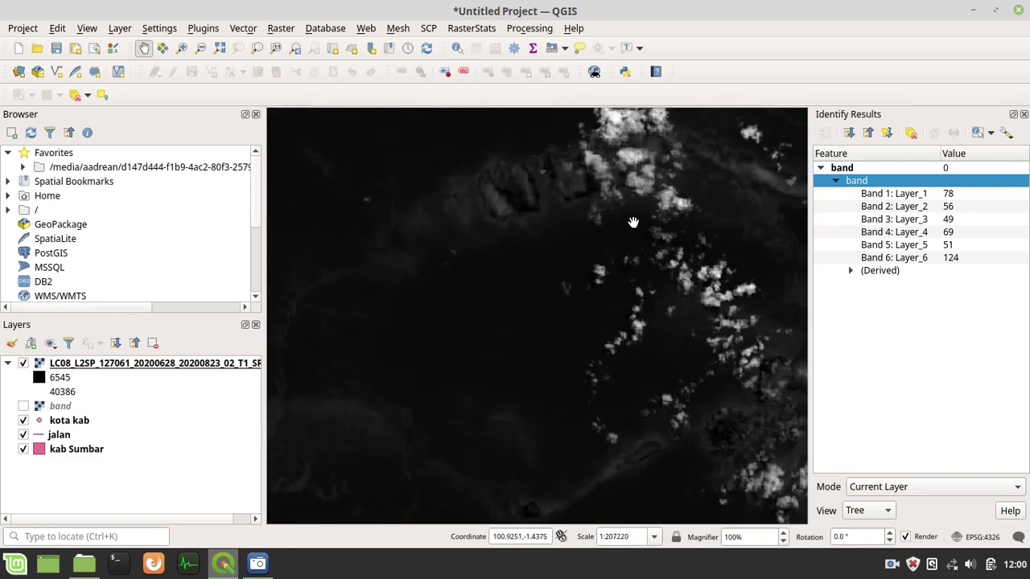
scroll(633, 223, up, 2)
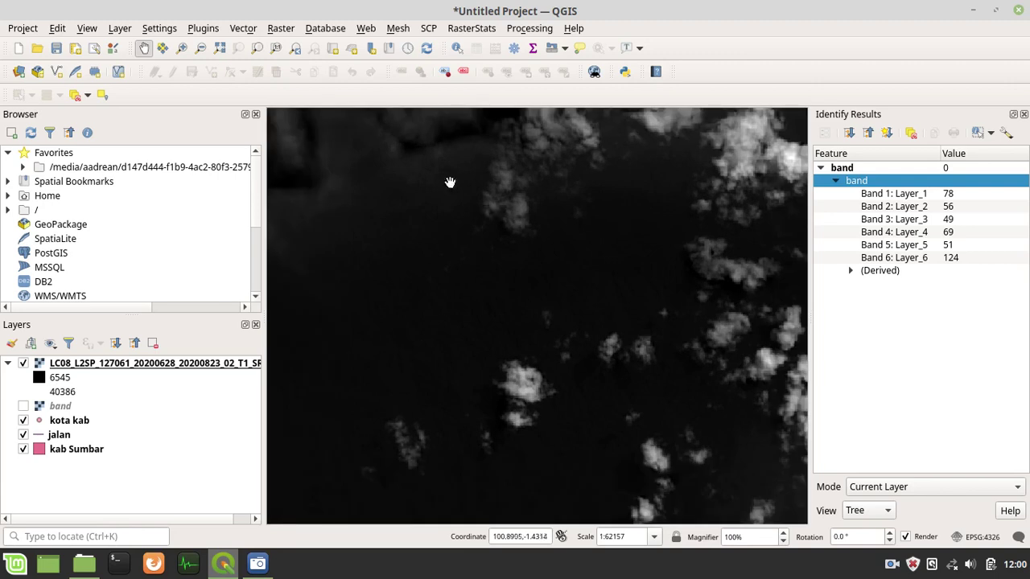
click(456, 48)
click(527, 394)
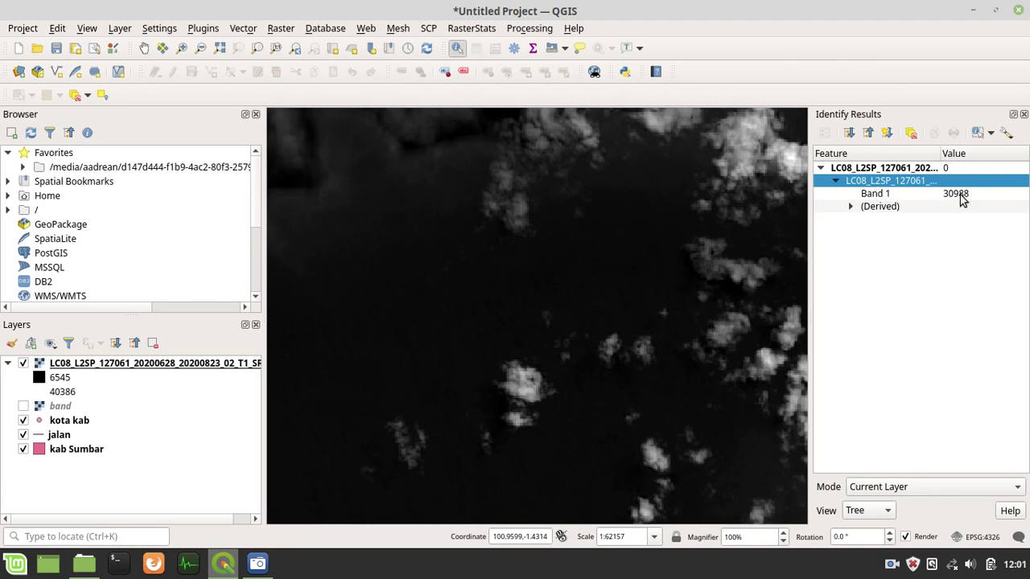
scroll(523, 383, up, 2)
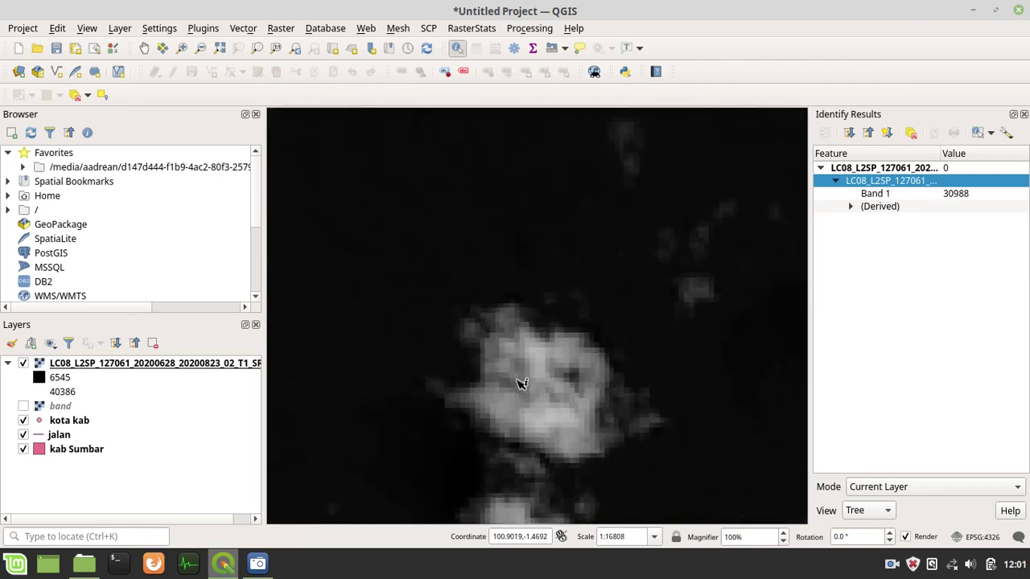
click(505, 376)
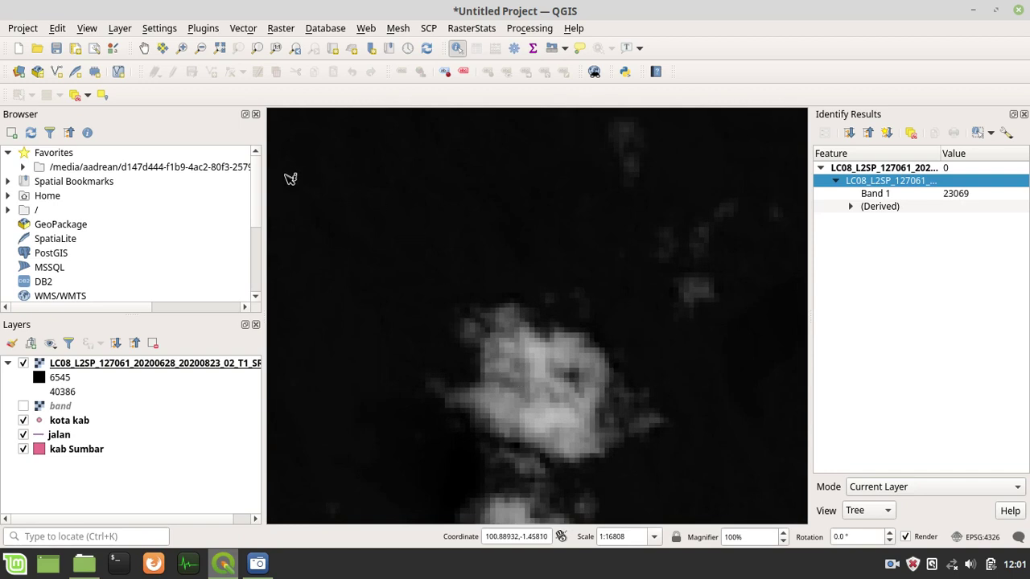
Step: Hide the LC08 B4 raster and add karang tirta_modified.tif to the project as a raster layer
click(23, 363)
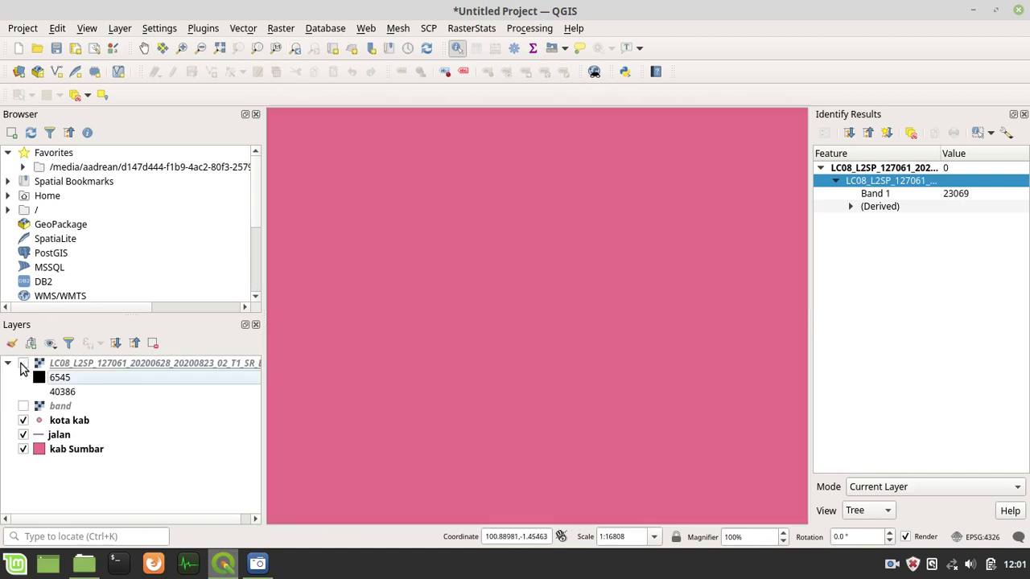
click(121, 29)
mouse_move(346, 84)
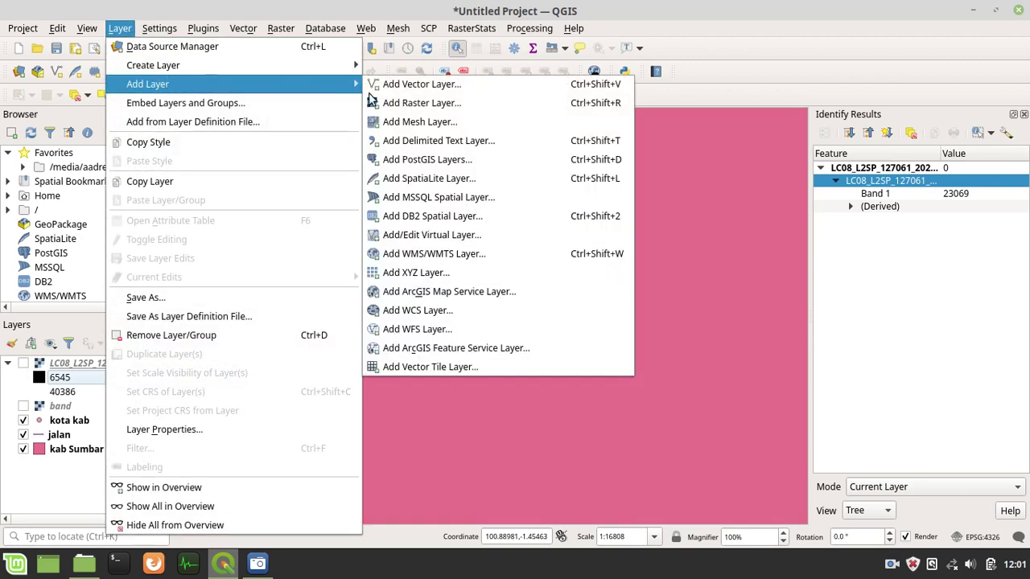
click(415, 105)
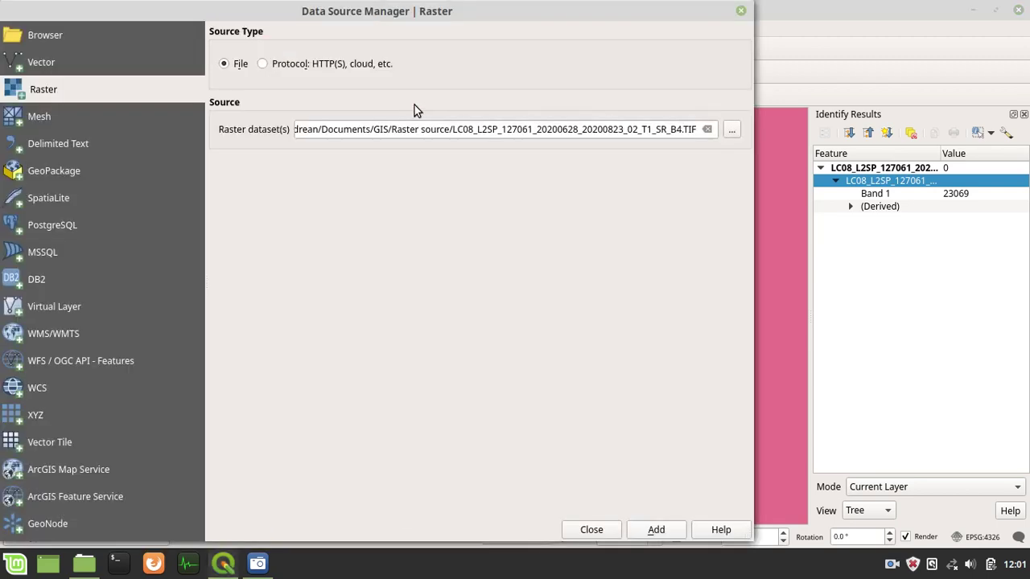
click(731, 131)
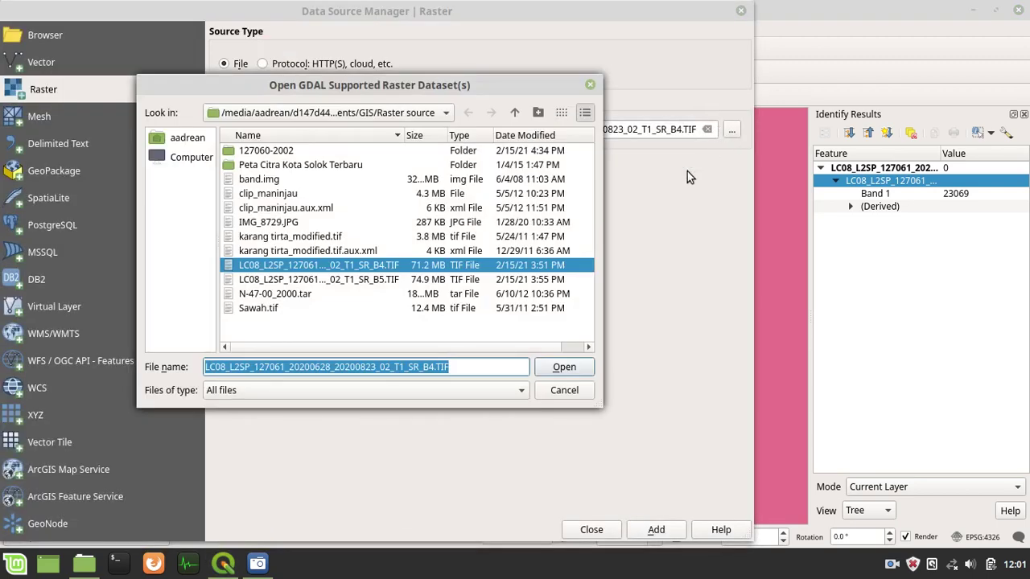
click(316, 239)
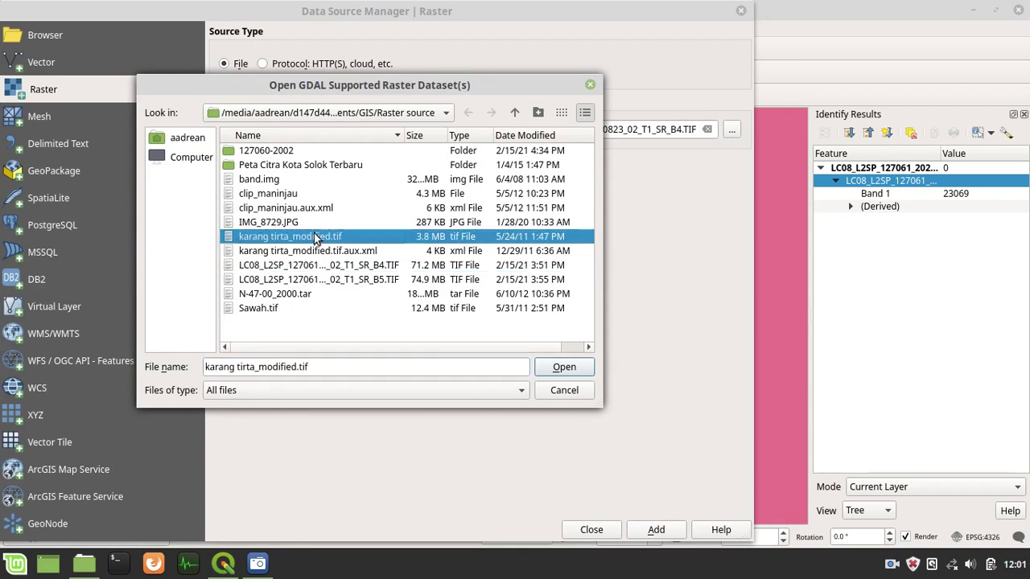
click(567, 368)
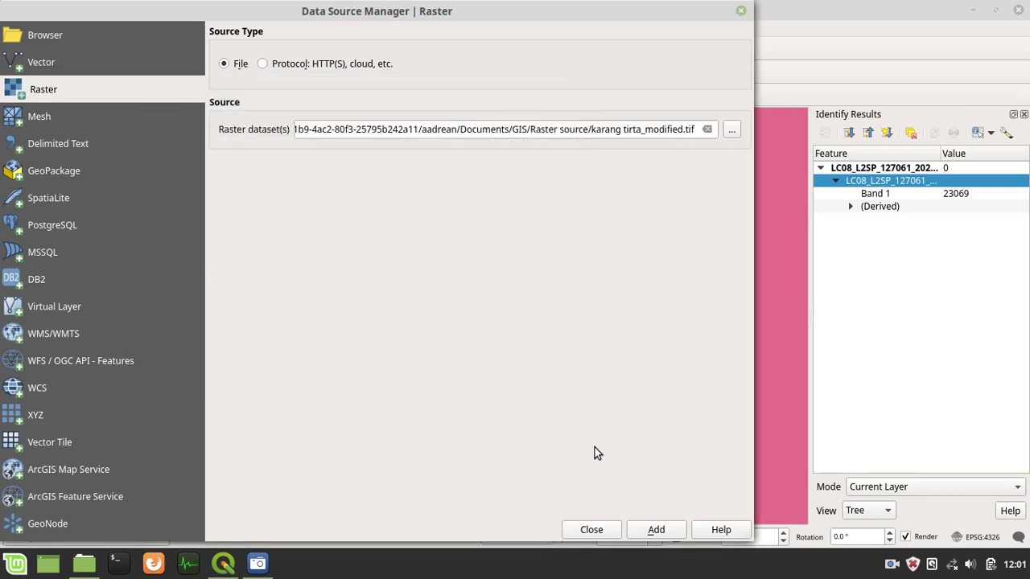
click(653, 535)
click(592, 530)
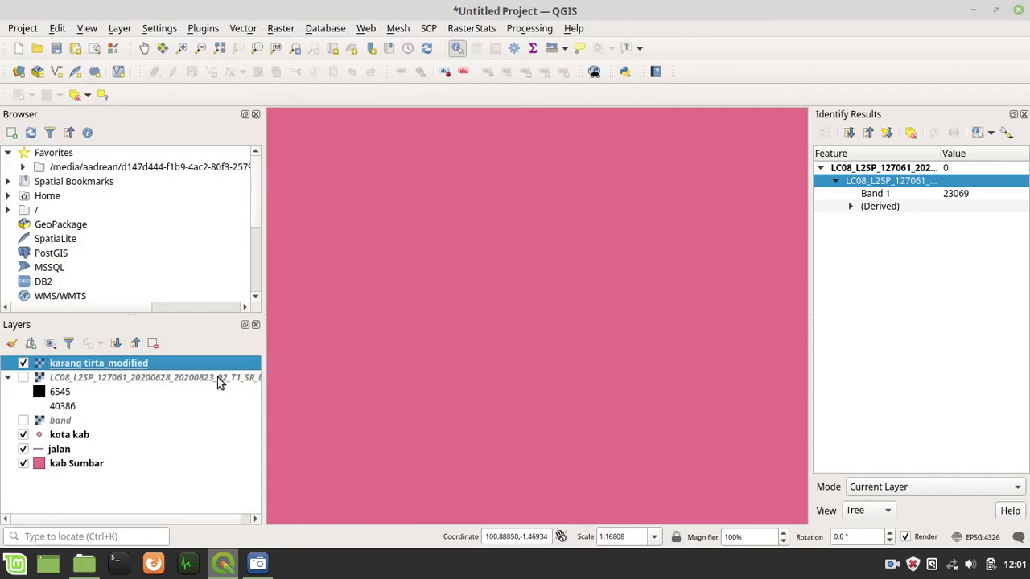
Step: Zoom to the karang tirta_modified raster and identify the band values of a pixel along its vegetated shoreline
right_click(164, 363)
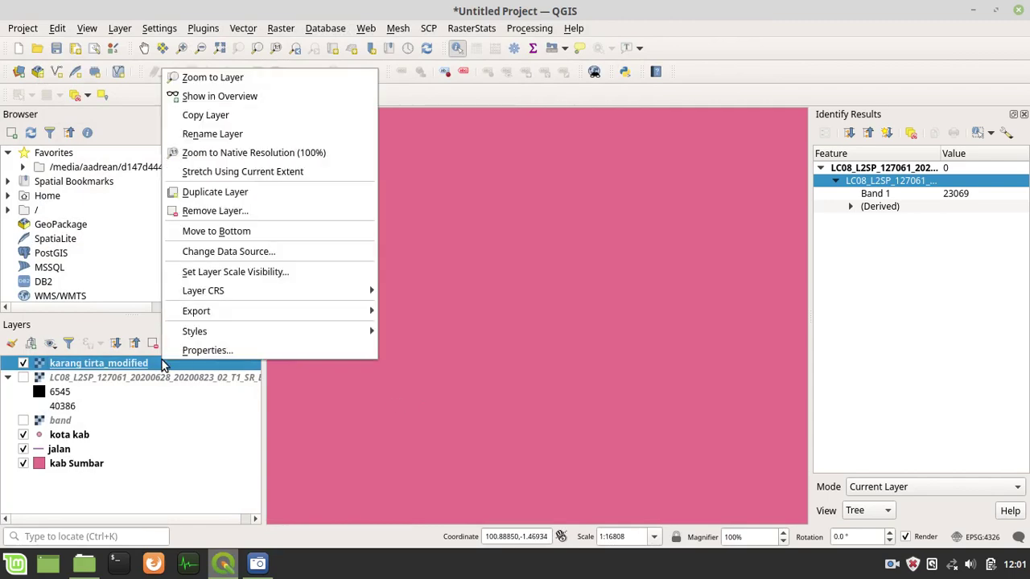
click(216, 80)
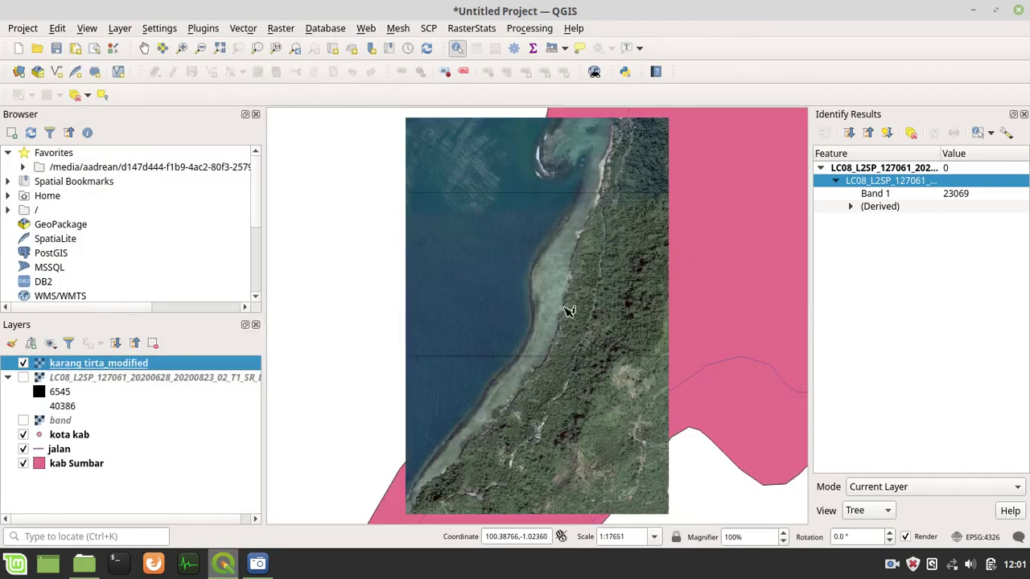
scroll(568, 311, up, 1)
scroll(568, 311, down, 3)
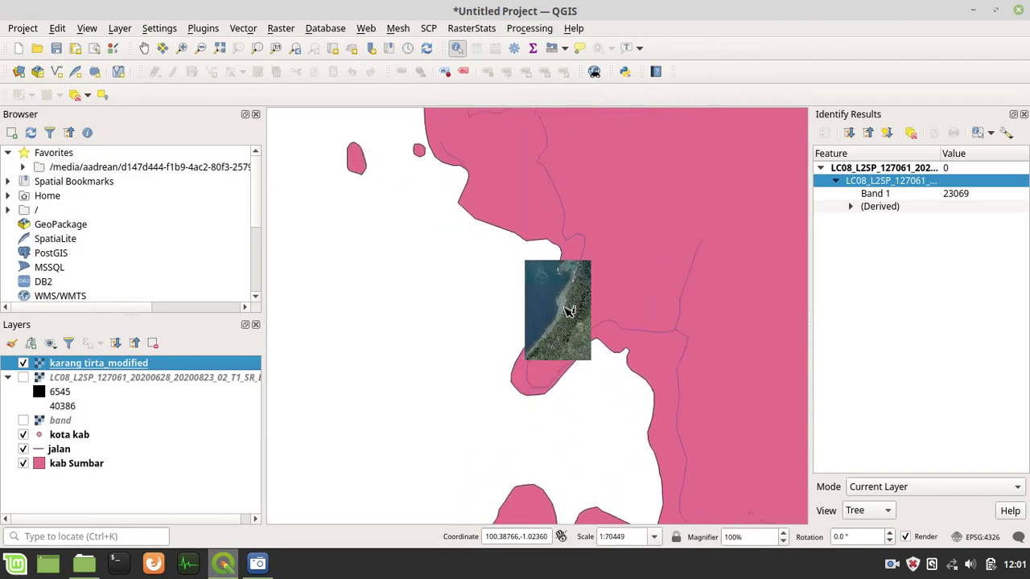
scroll(568, 311, up, 3)
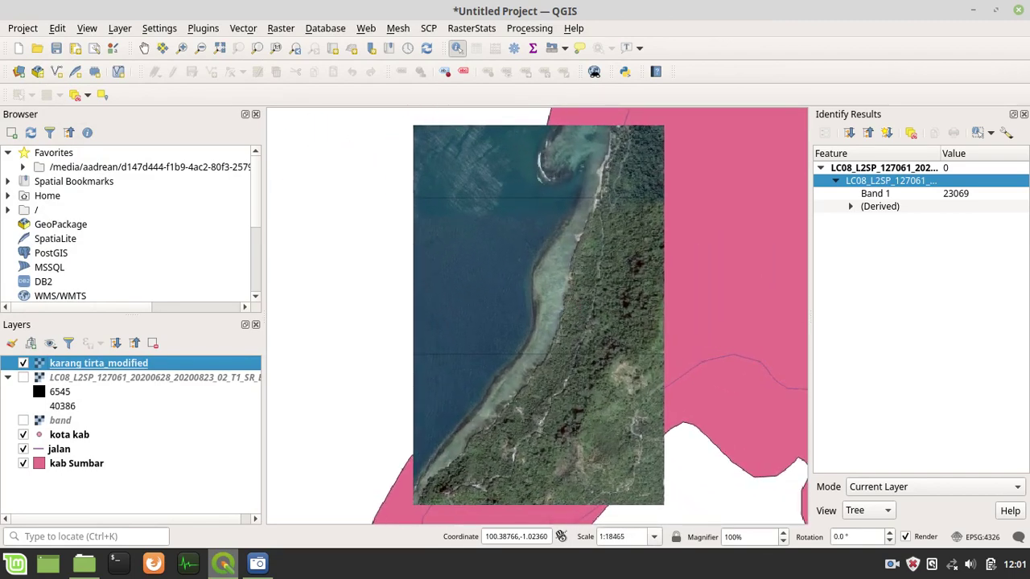
scroll(568, 312, up, 4)
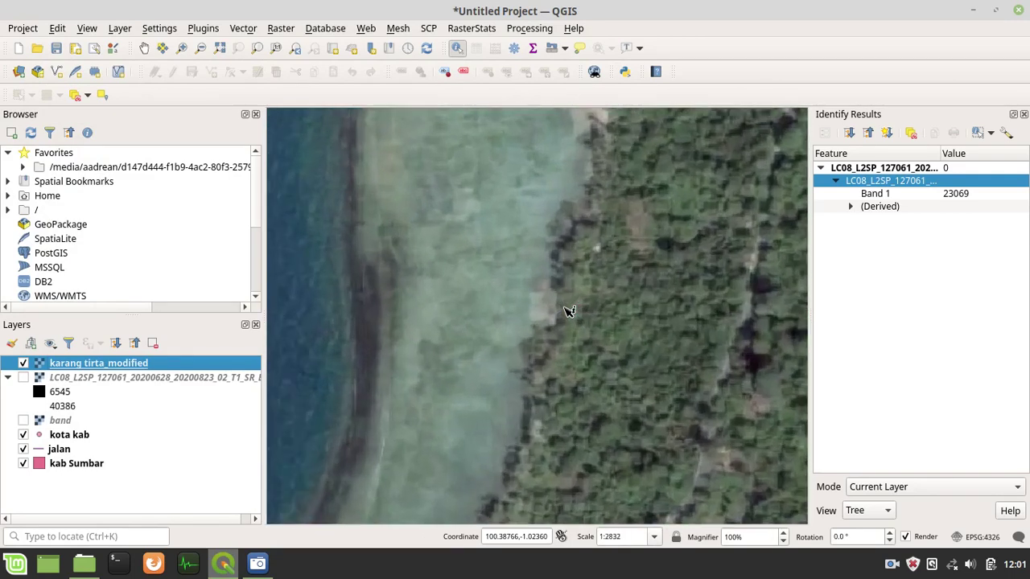
scroll(568, 311, up, 3)
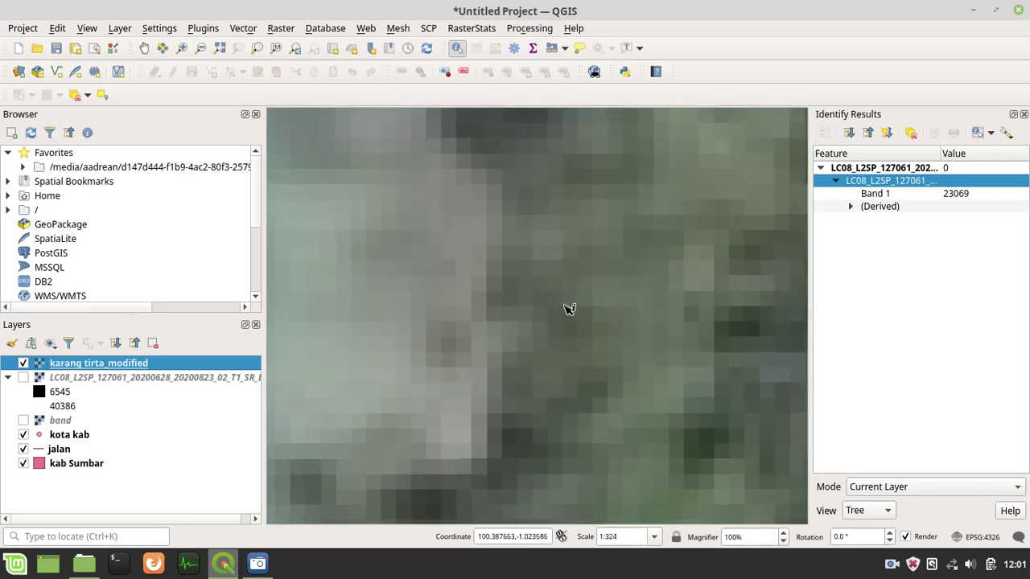
scroll(568, 310, down, 1)
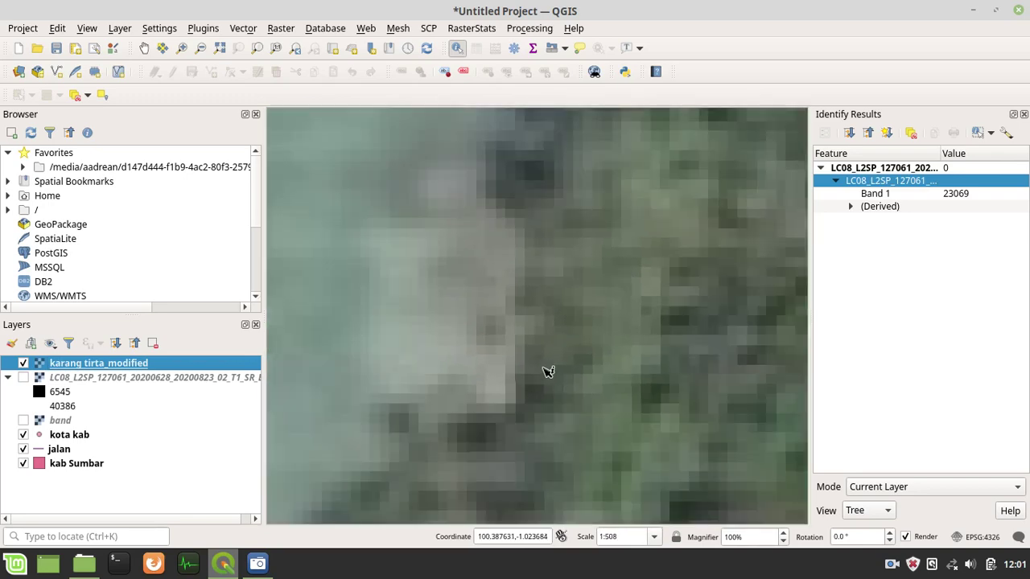
click(533, 389)
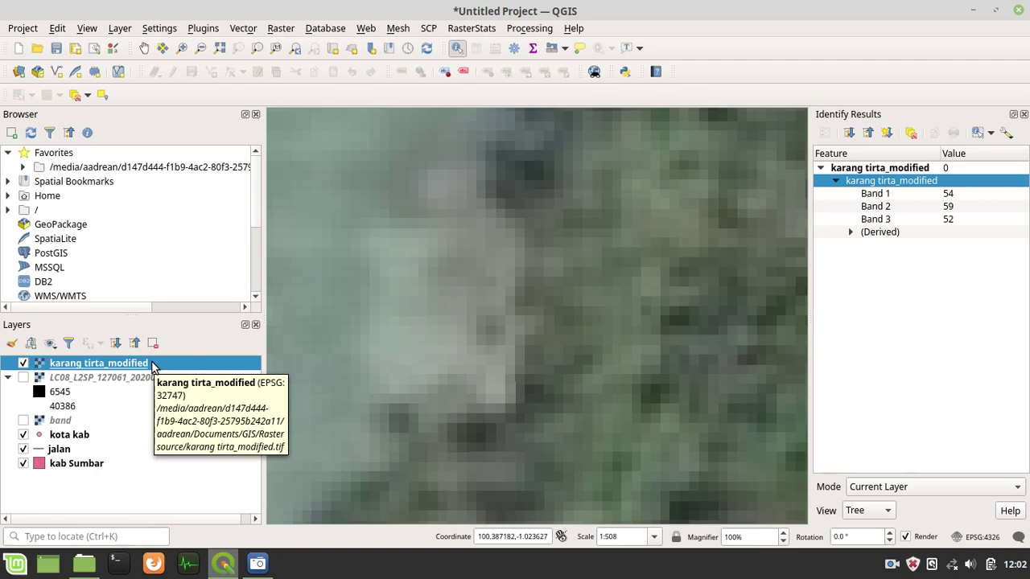
Step: Compare the extent of karang tirta_modified with the surrounding vector layers and hide the raster
scroll(373, 329, down, 5)
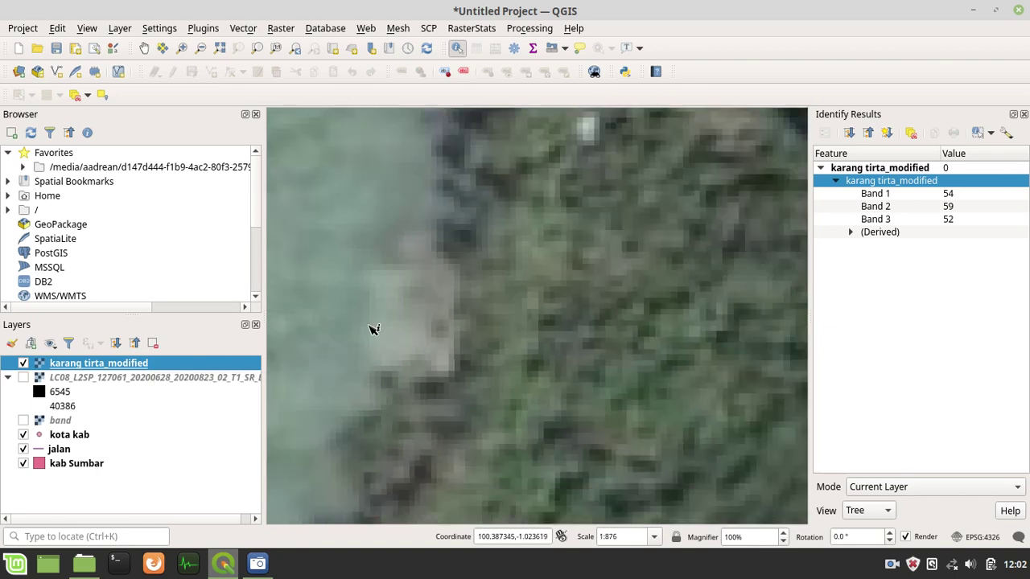
scroll(373, 329, down, 2)
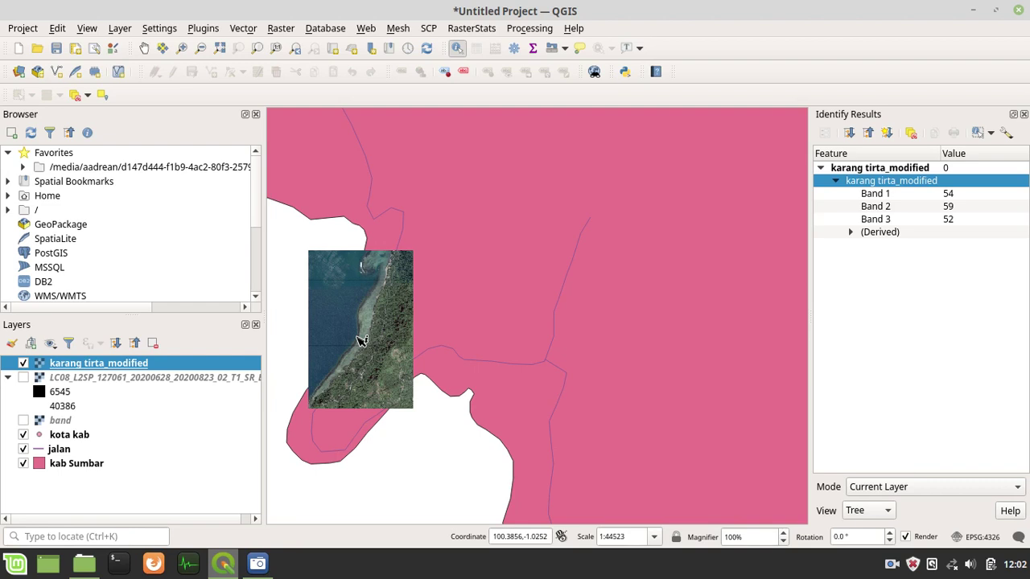
click(22, 363)
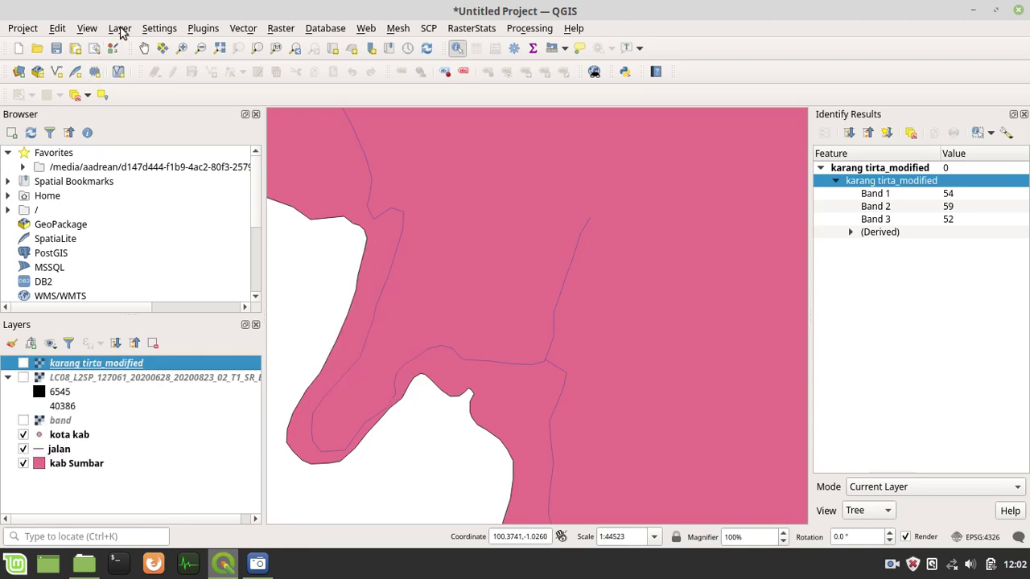
Step: Select IMG_8729.JPG in the Raster source folder as the raster dataset to load
click(120, 28)
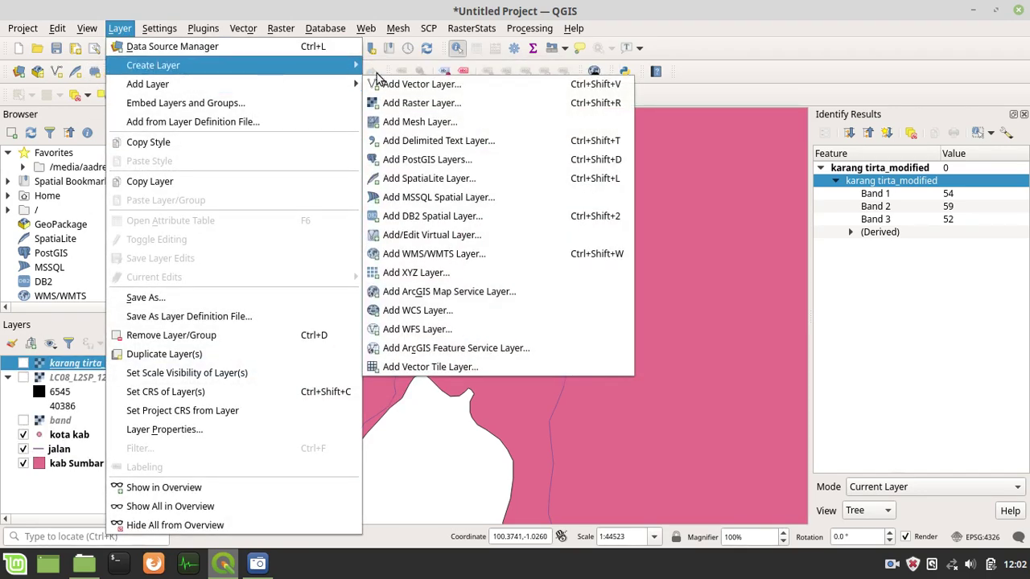
mouse_move(340, 87)
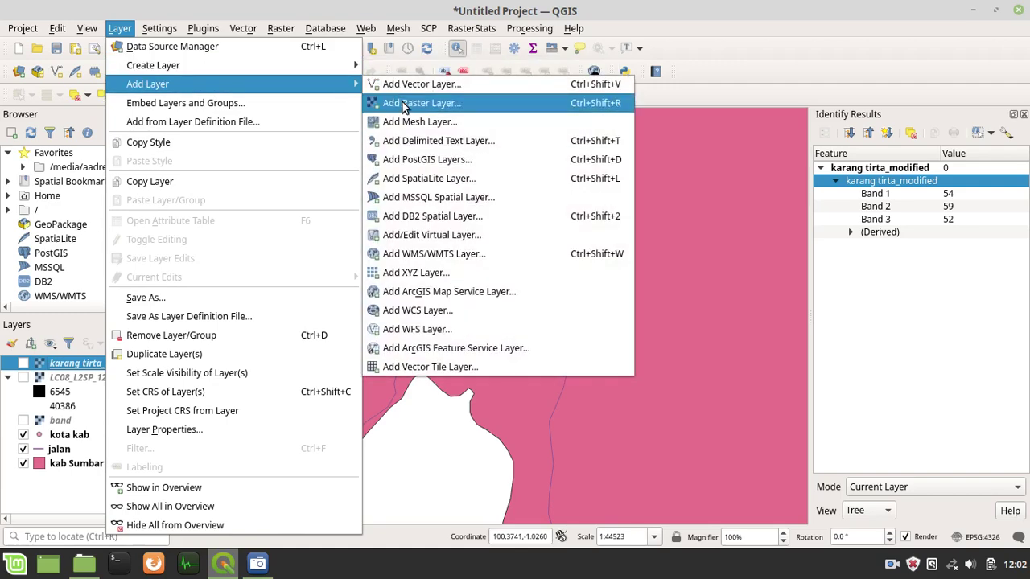
click(402, 102)
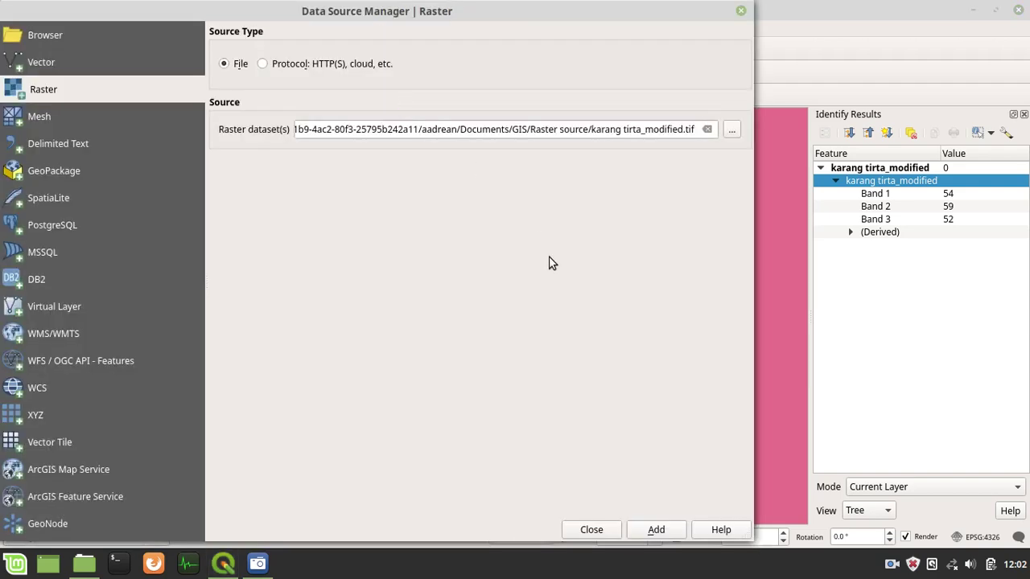
click(730, 132)
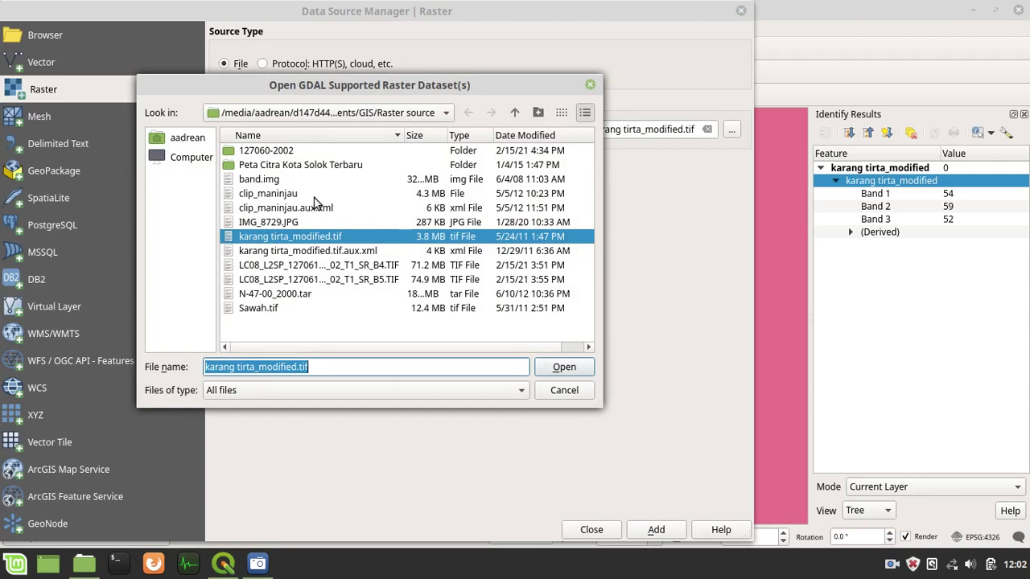
click(298, 226)
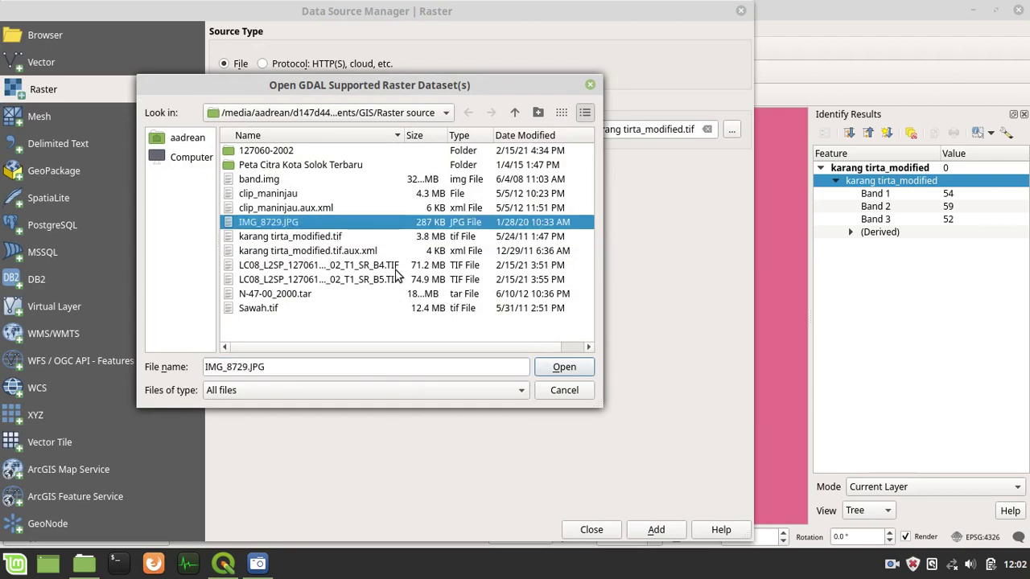
Step: Look through the raster file formats that can be opened, leaving the file filter at All files
click(519, 391)
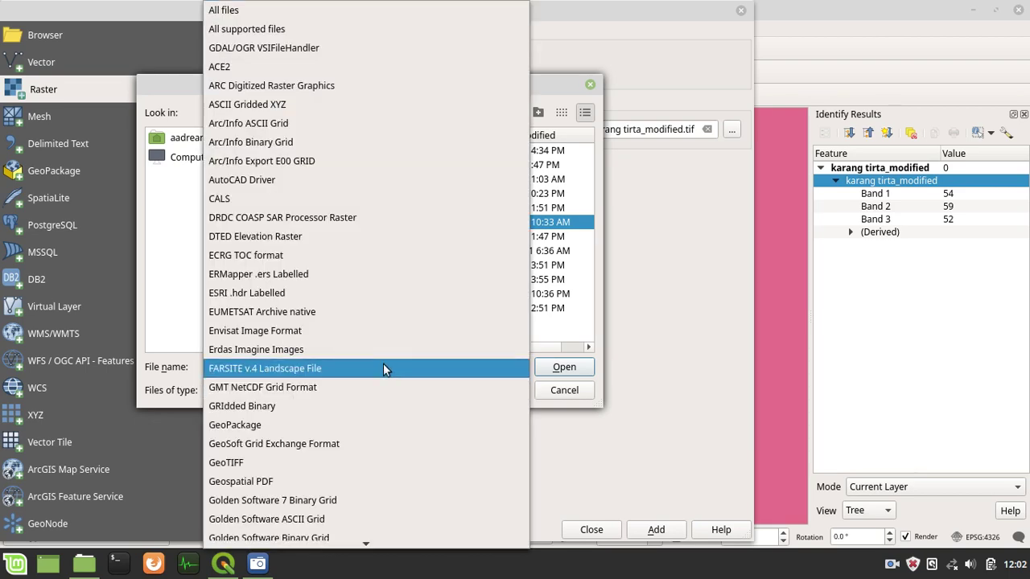
scroll(383, 366, down, 3)
scroll(383, 369, up, 3)
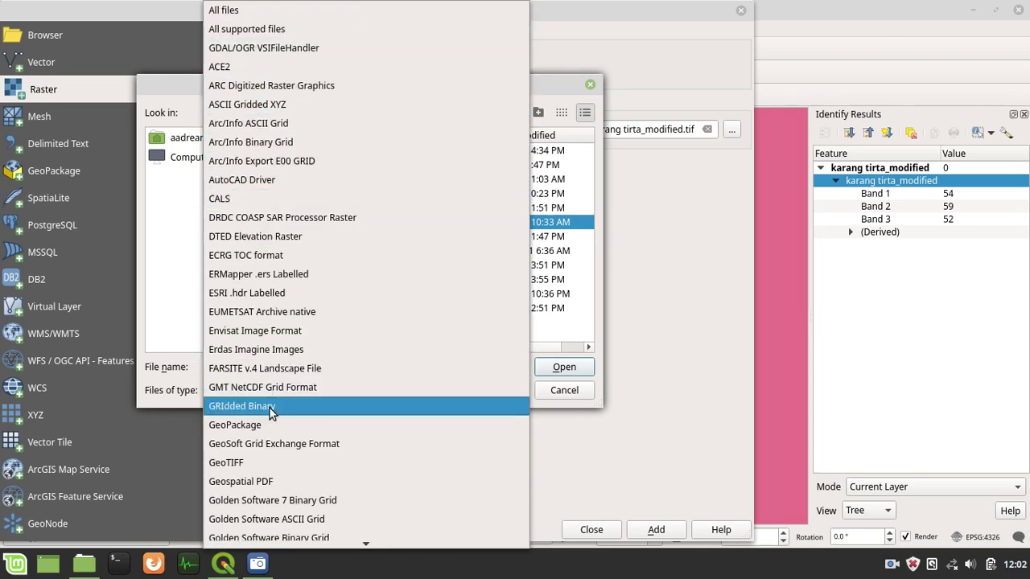
scroll(271, 410, down, 2)
scroll(270, 413, down, 15)
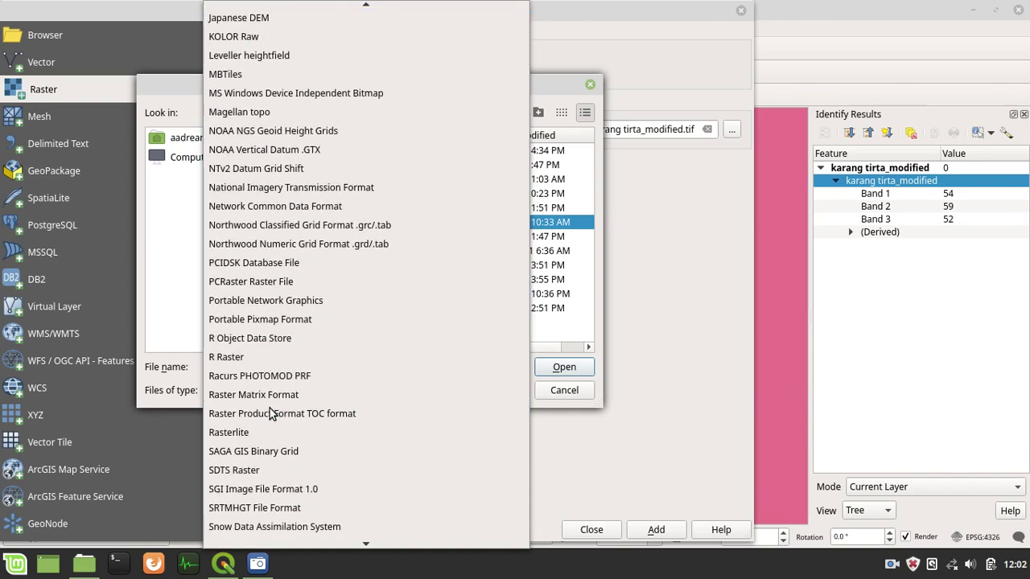
click(172, 325)
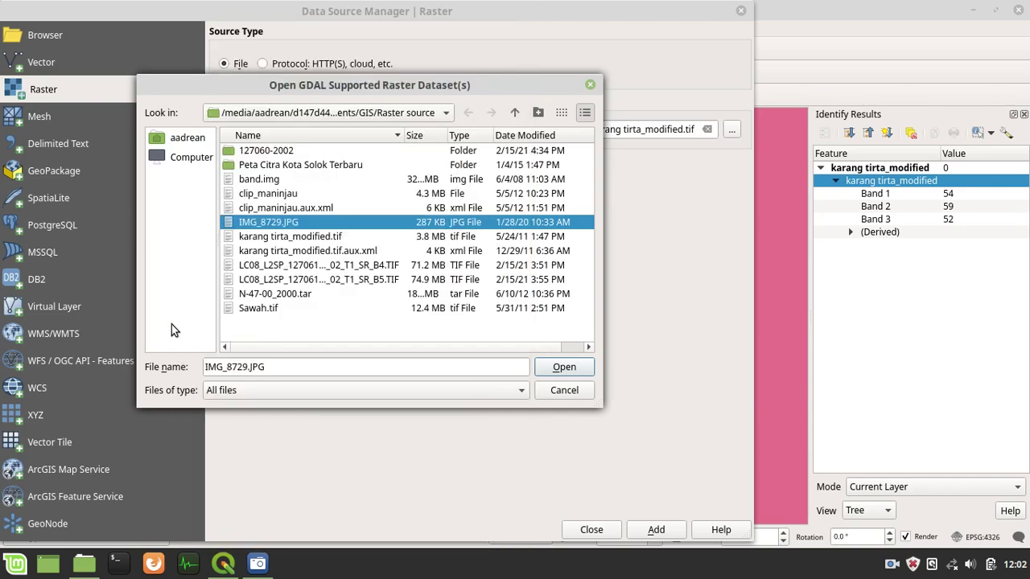
Step: Open the selected IMG_8729.JPG and add it to the project as a raster layer
click(566, 367)
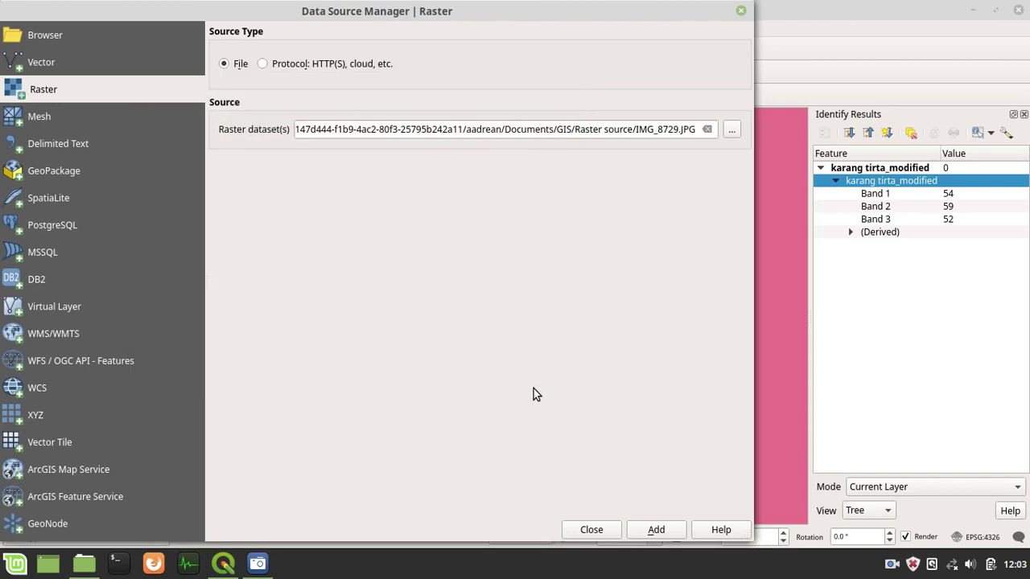
click(656, 532)
click(591, 531)
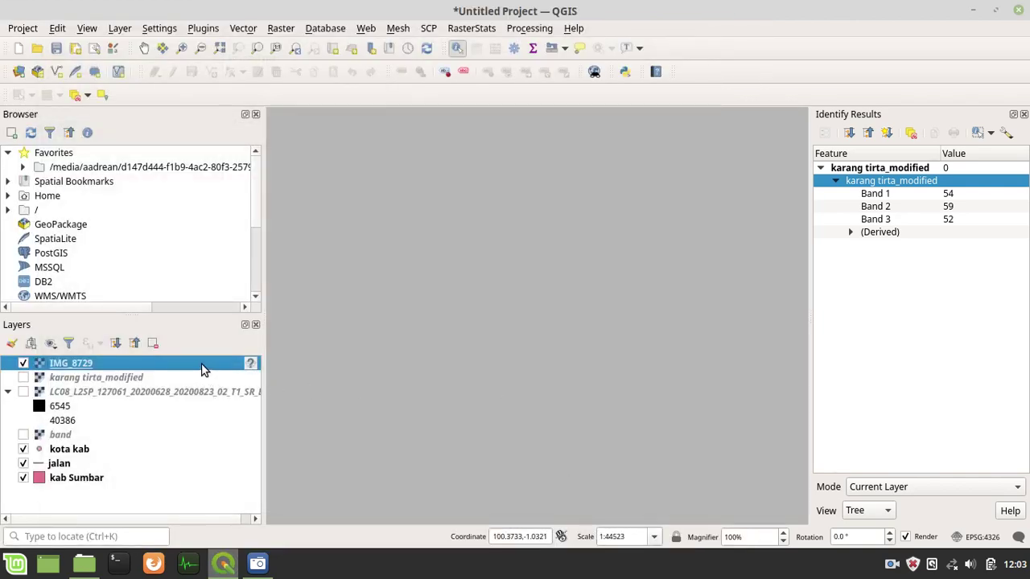
Step: Zoom to IMG_8729 and examine its upper-left corner, its coordinates and its placement relative to the vector layers
right_click(201, 369)
click(258, 78)
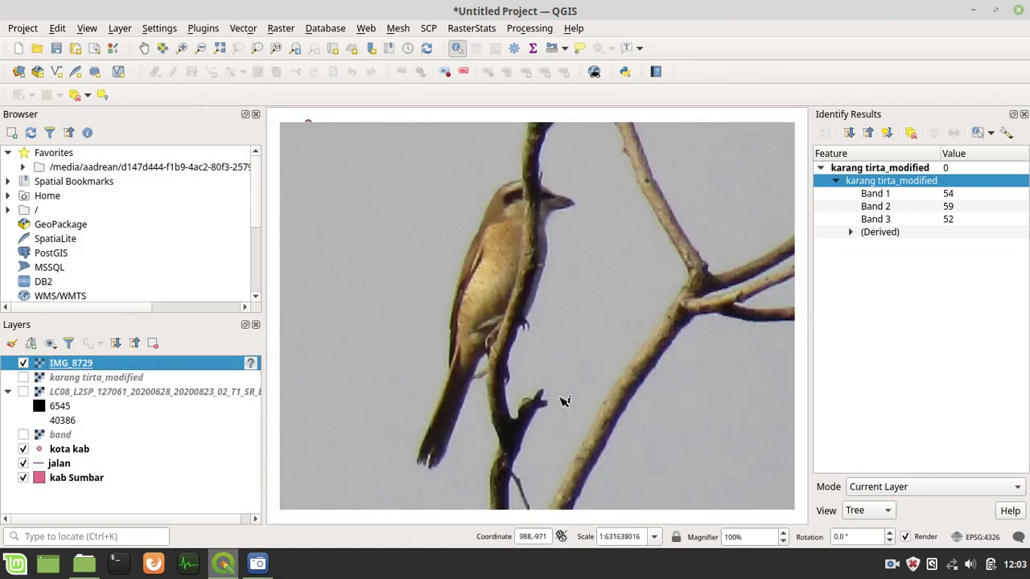
scroll(564, 401, down, 1)
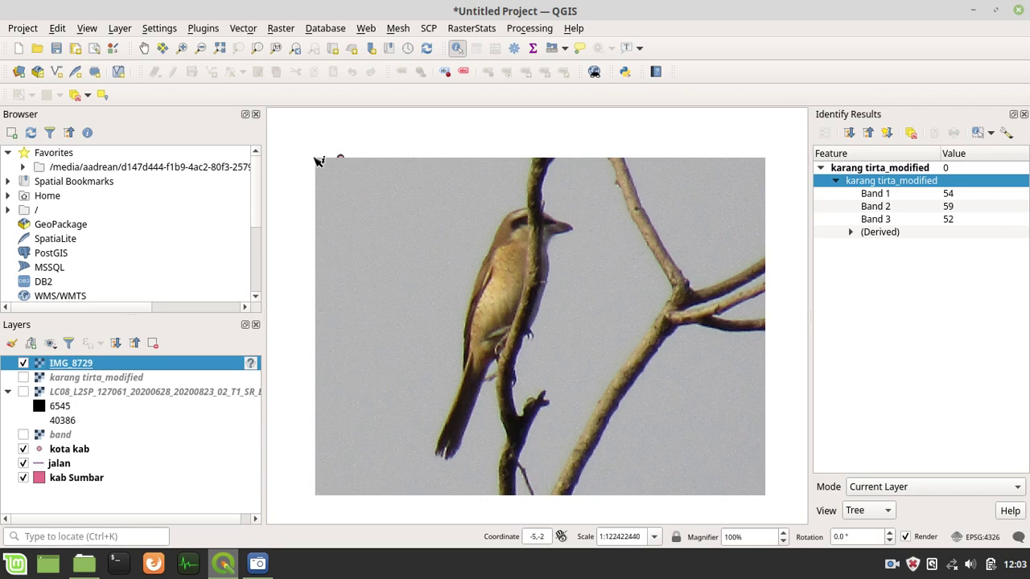
scroll(320, 161, up, 5)
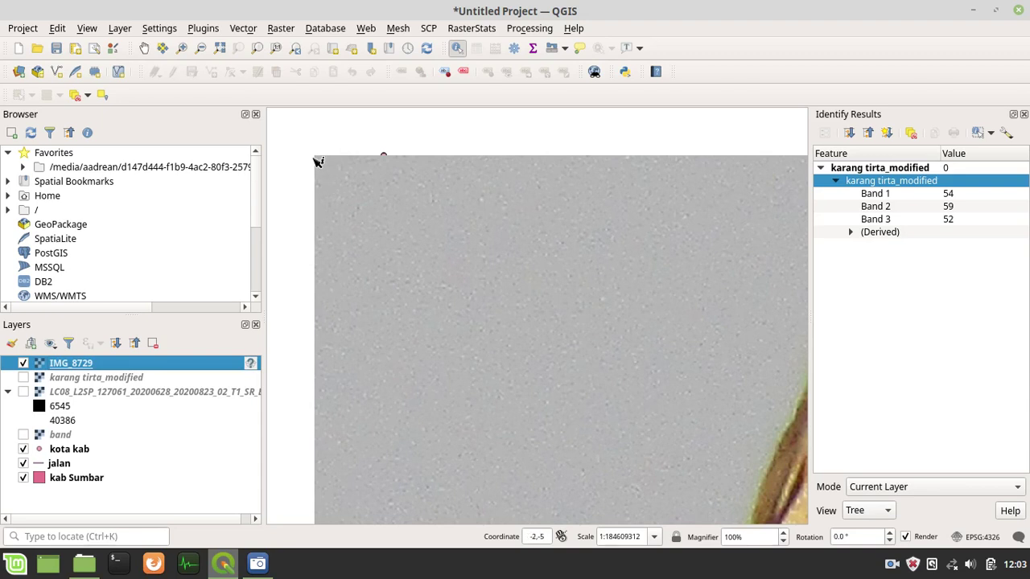
scroll(321, 163, up, 3)
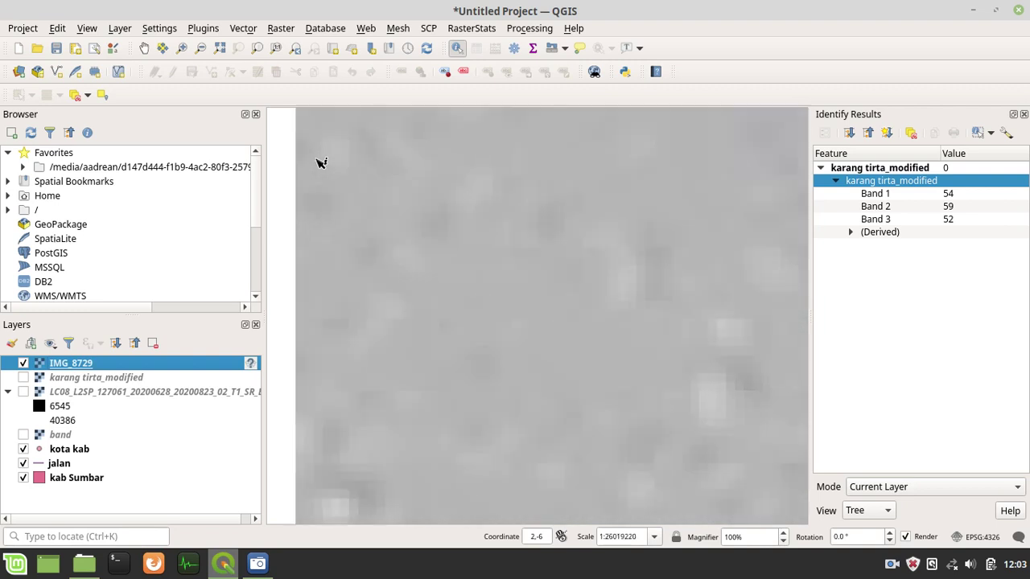
click(144, 48)
drag(310, 179, 331, 301)
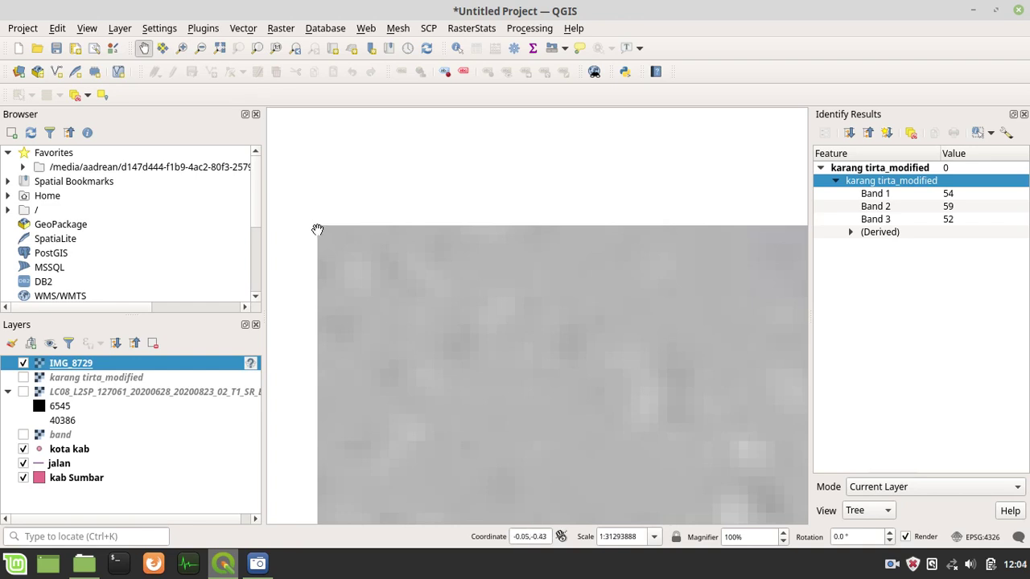
scroll(403, 271, down, 2)
scroll(404, 271, down, 1)
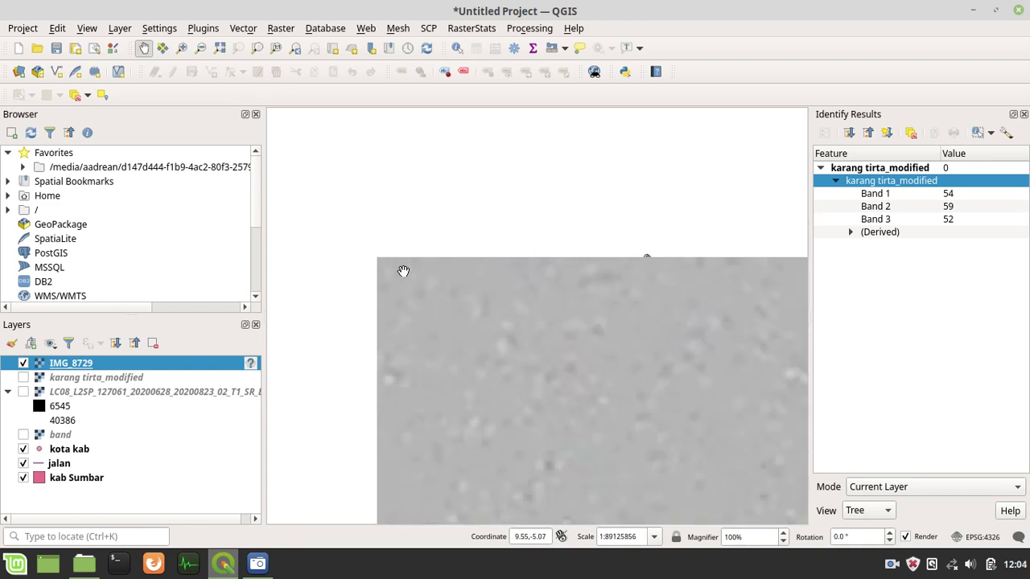
scroll(501, 319, down, 5)
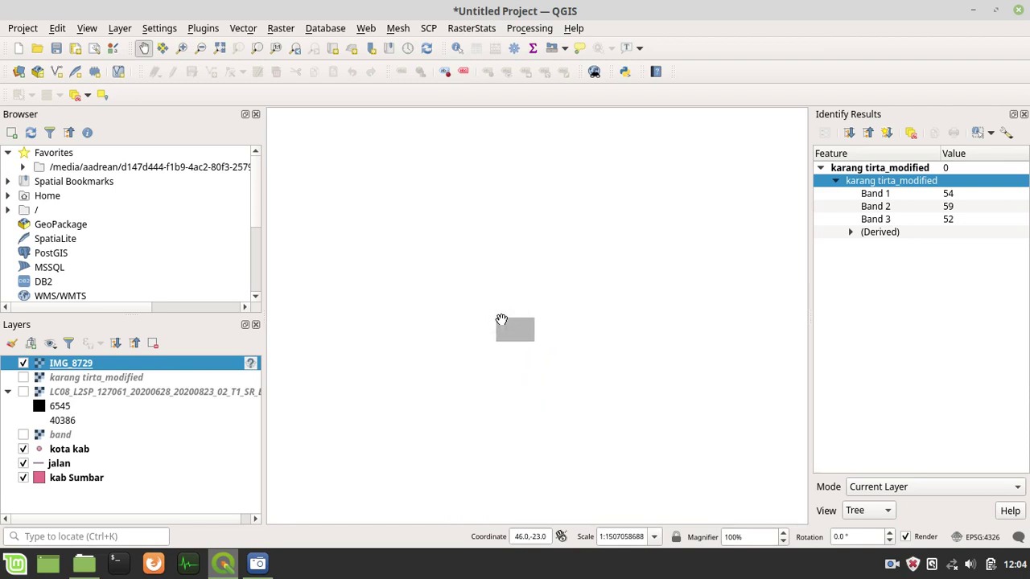
drag(579, 386, 427, 309)
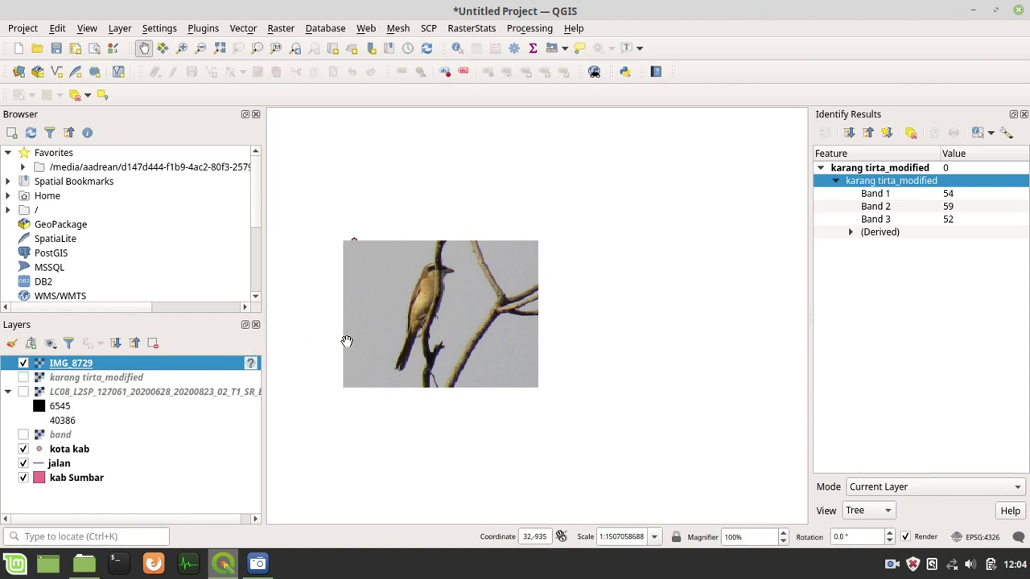
Step: Hide the IMG_8729 photo and zoom the map to the kab Sumbar layer
click(23, 363)
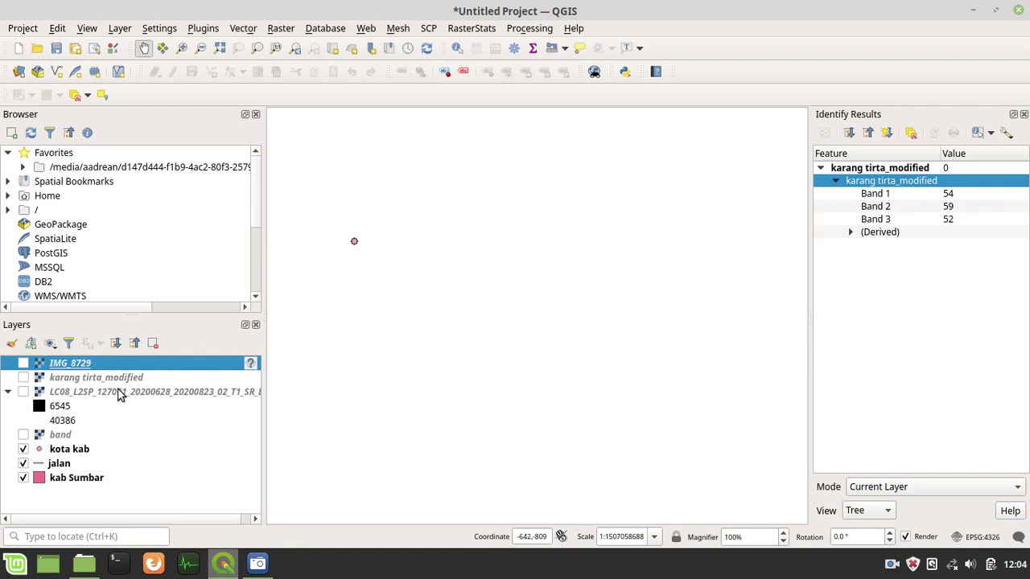
click(74, 479)
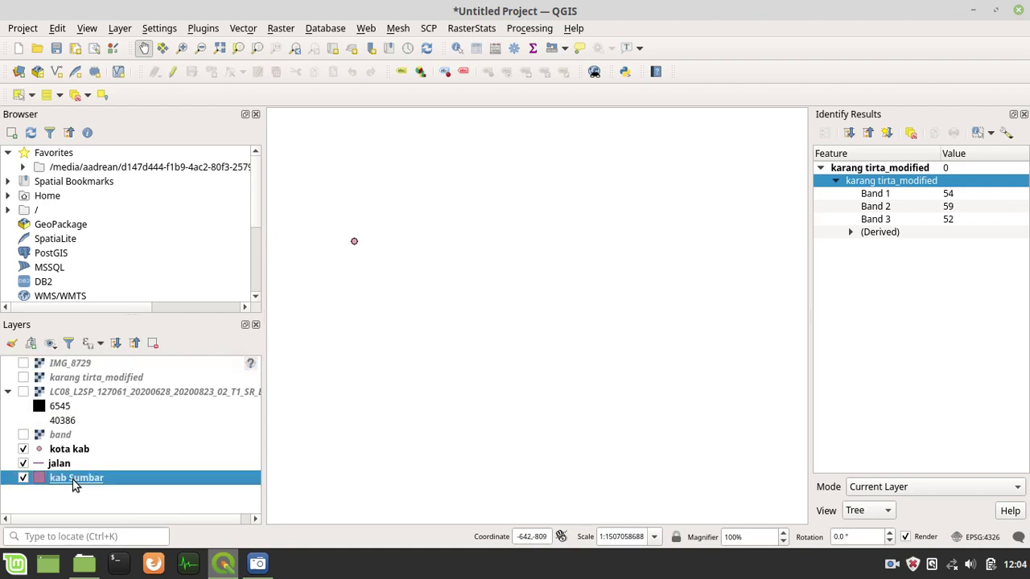
right_click(72, 481)
click(123, 136)
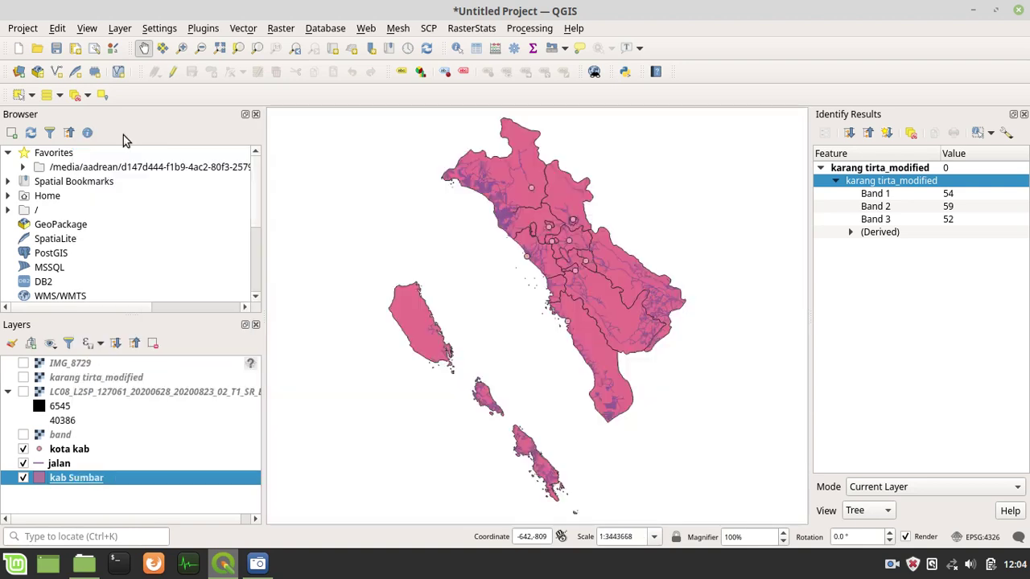
Step: Show the LC08 B4 raster again and view it in position over the kab Sumbar polygons
click(24, 392)
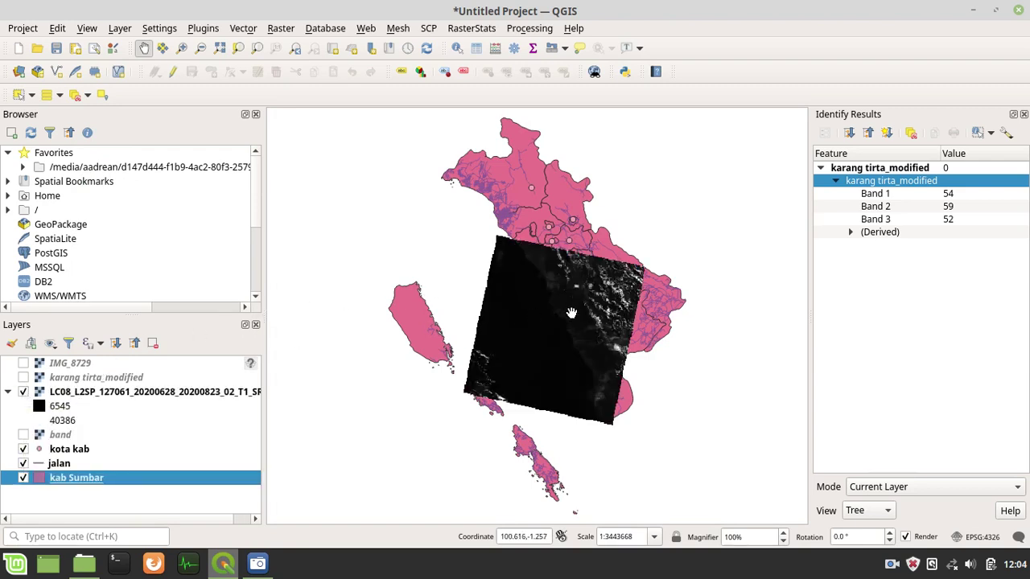
scroll(571, 313, up, 3)
scroll(571, 312, down, 1)
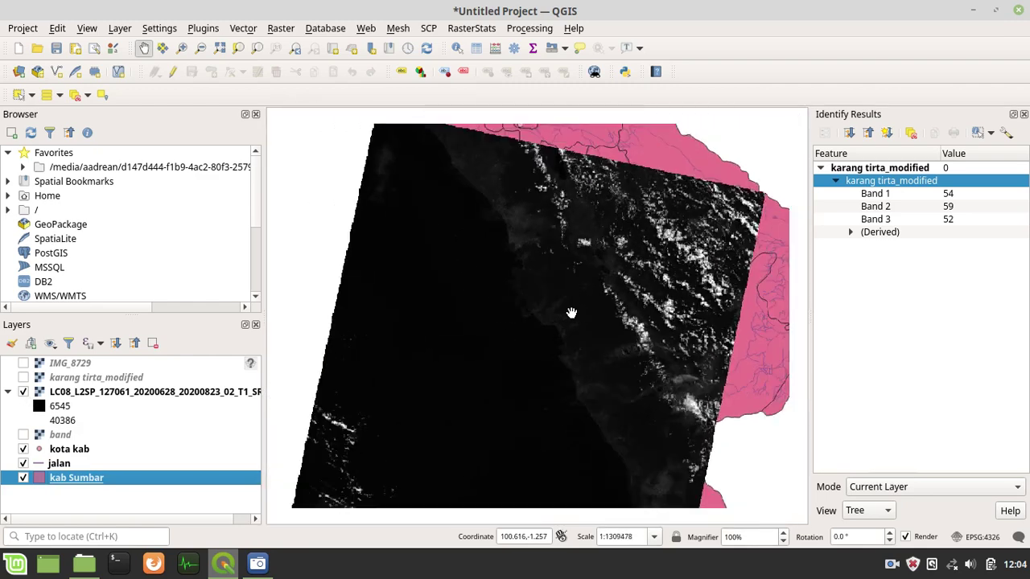
Step: Identify the pixel value at a point inside the LC08 B4 raster
scroll(571, 312, down, 1)
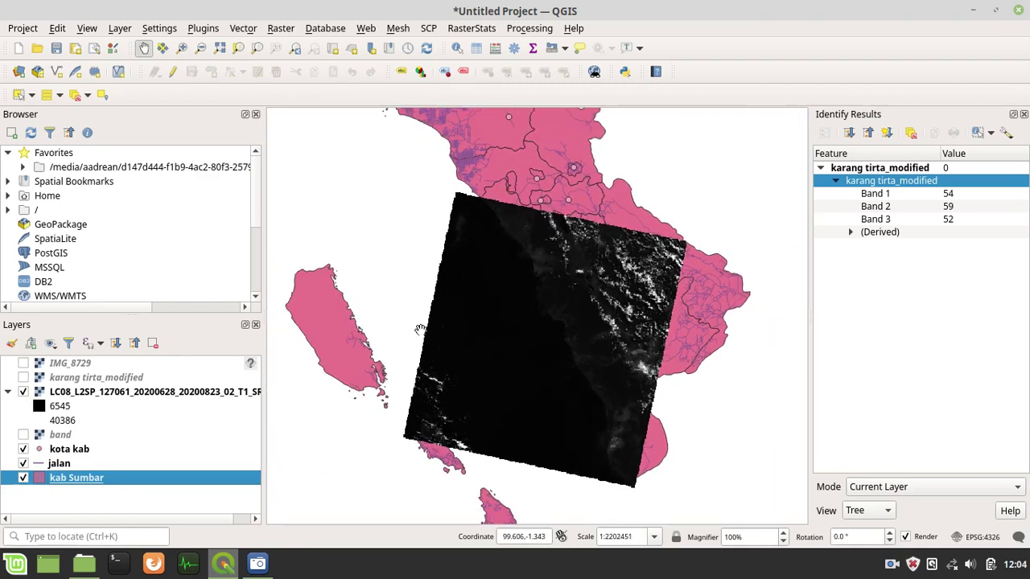
click(78, 393)
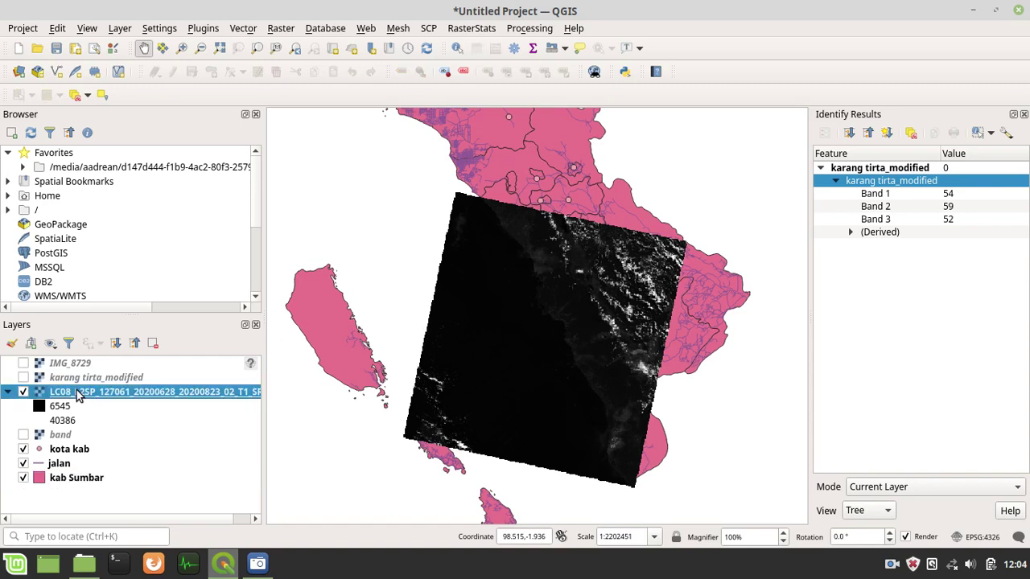
click(456, 47)
click(551, 268)
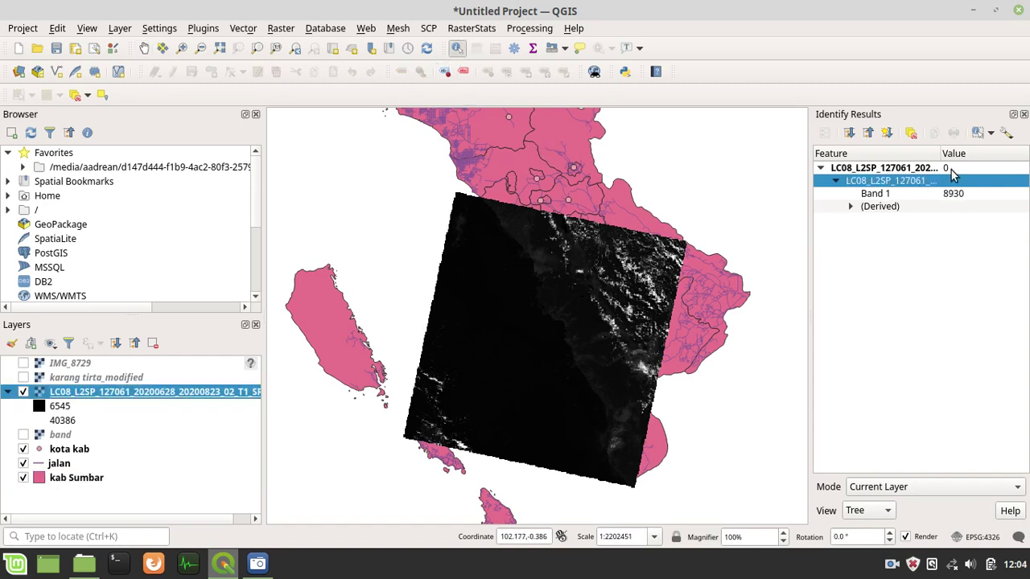
Step: Open the LC08 B4 layer's symbology and review its gray band, gradient and min/max settings
right_click(163, 393)
click(193, 381)
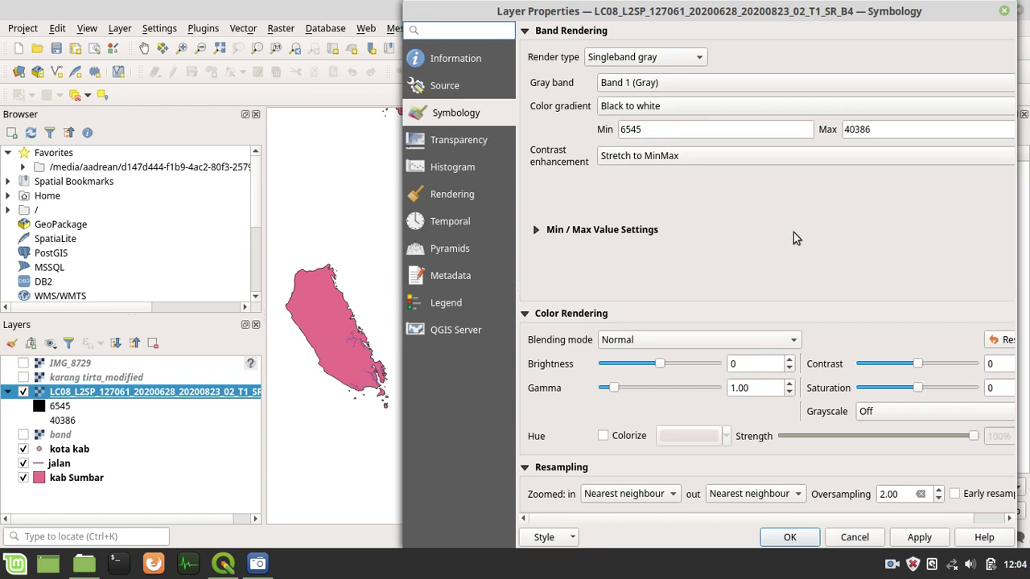
drag(940, 11, 557, 11)
click(620, 10)
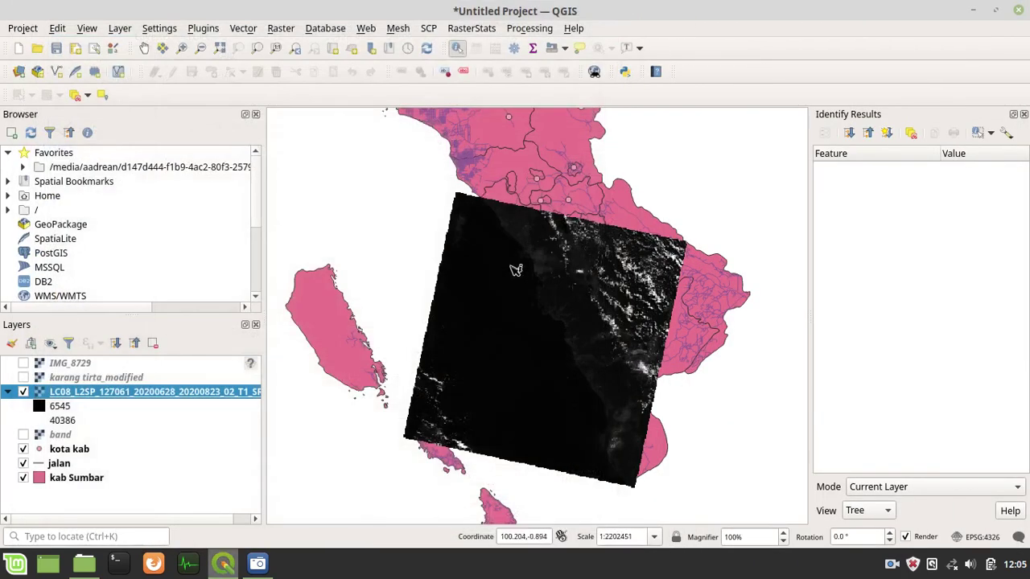
Step: Identify pixel values of LC08 B4 on a bright cloud and on the dark areas around it
scroll(572, 284, up, 3)
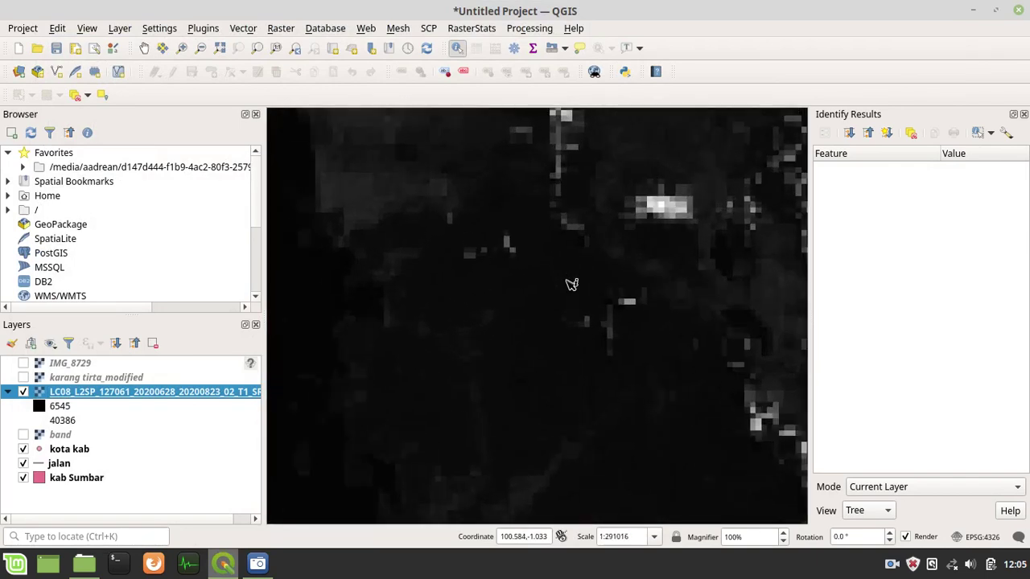
click(661, 213)
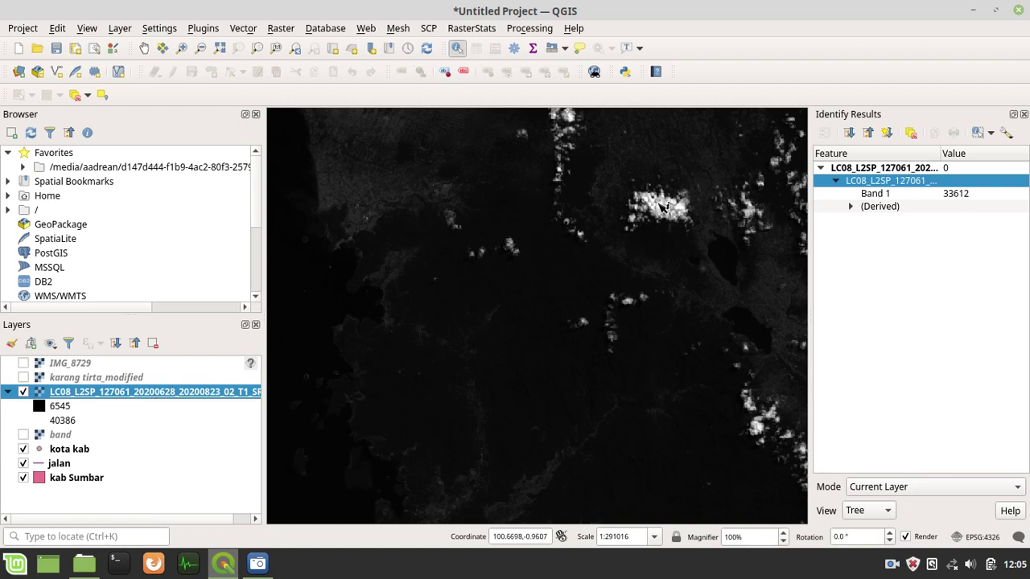
scroll(663, 211, up, 3)
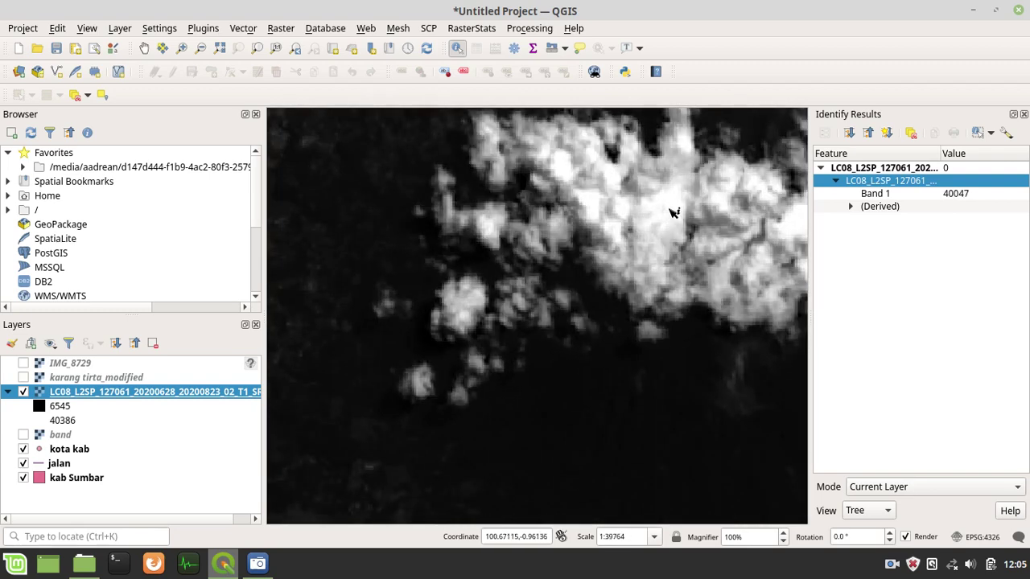
click(412, 268)
click(560, 418)
Step: Set the LC08 B4 color gradient to White to black, apply it and compare the result on the map
right_click(138, 394)
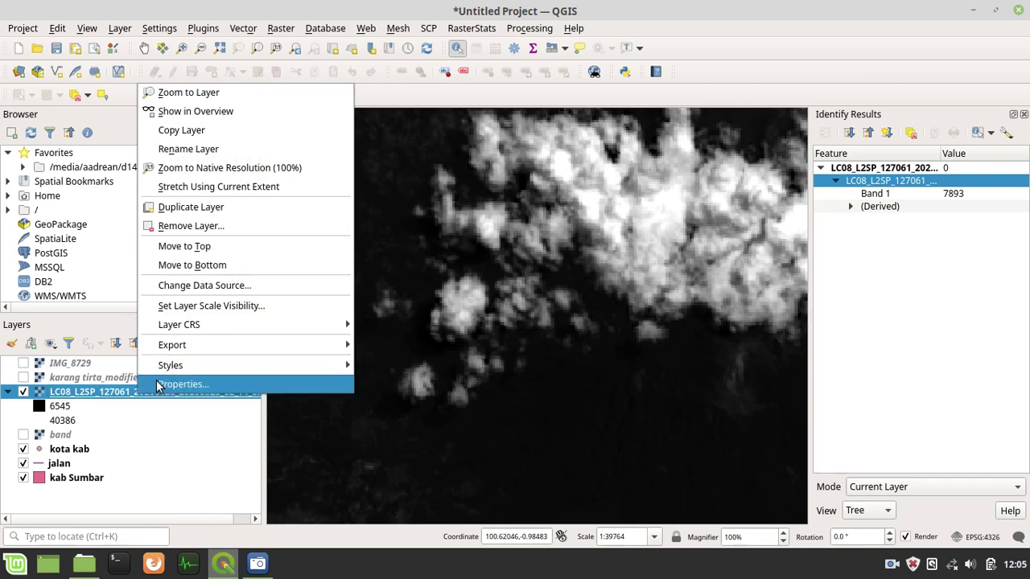
click(160, 385)
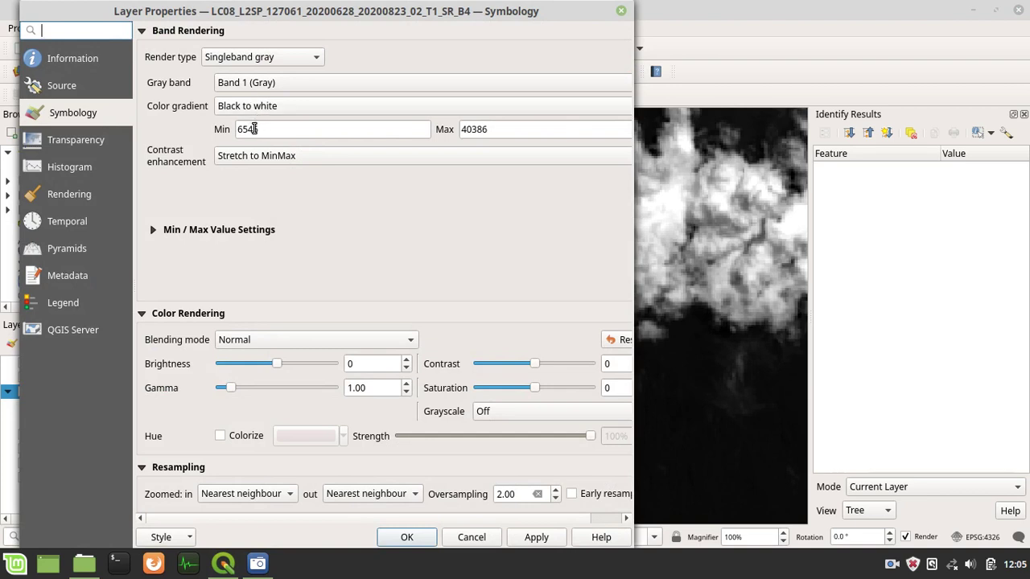
click(514, 115)
click(484, 123)
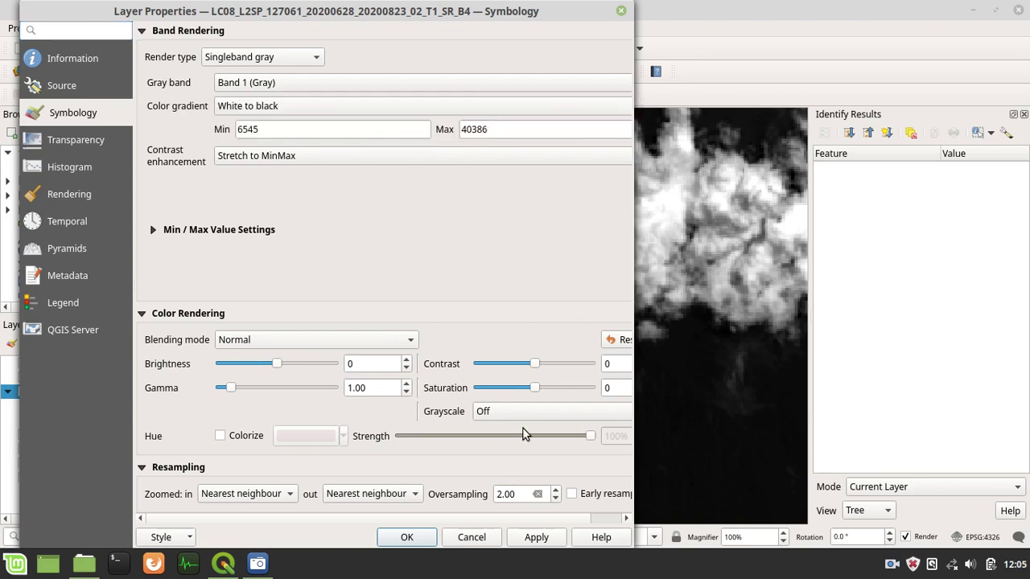
click(549, 538)
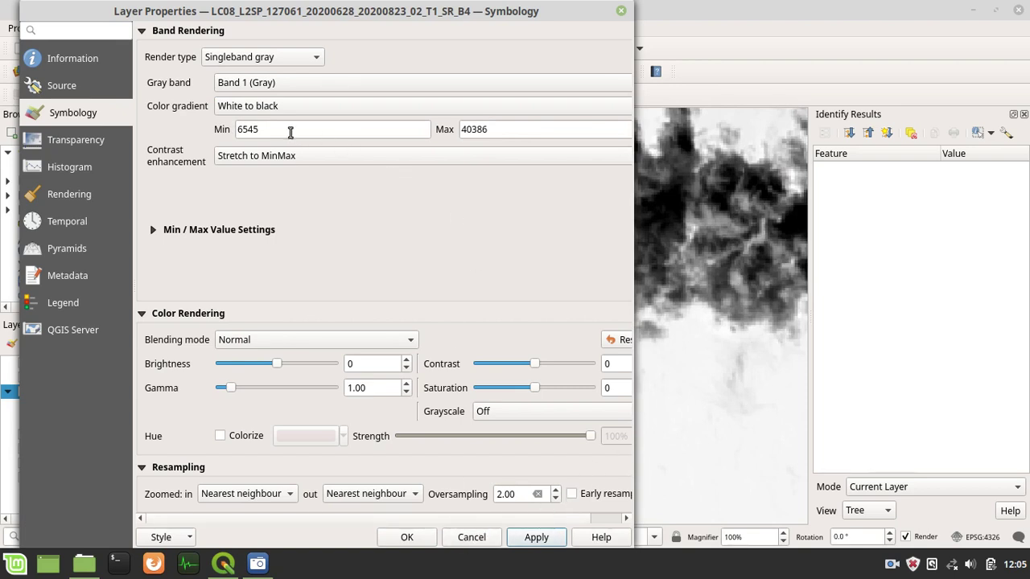
click(470, 537)
scroll(579, 298, down, 2)
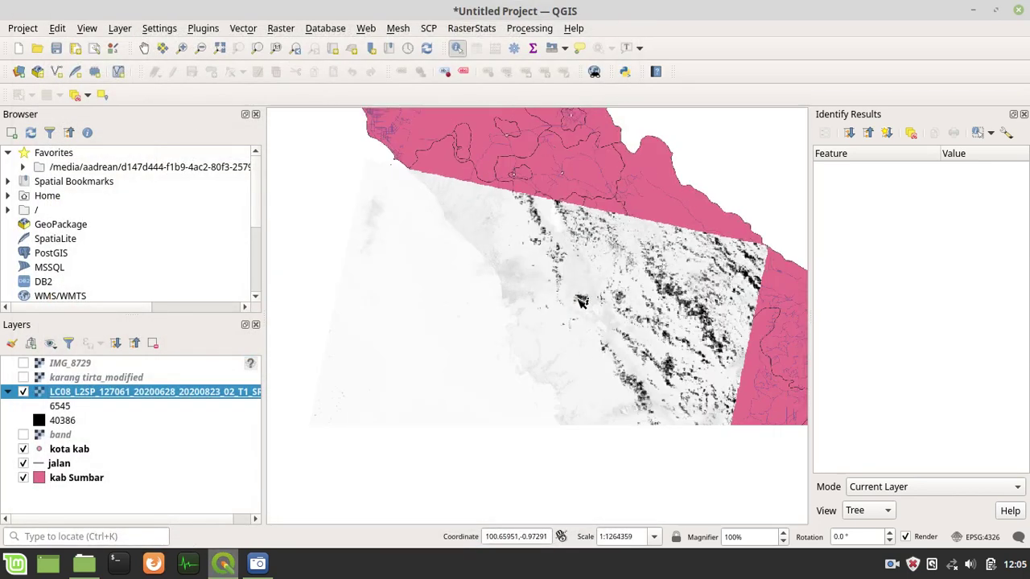
scroll(580, 298, up, 2)
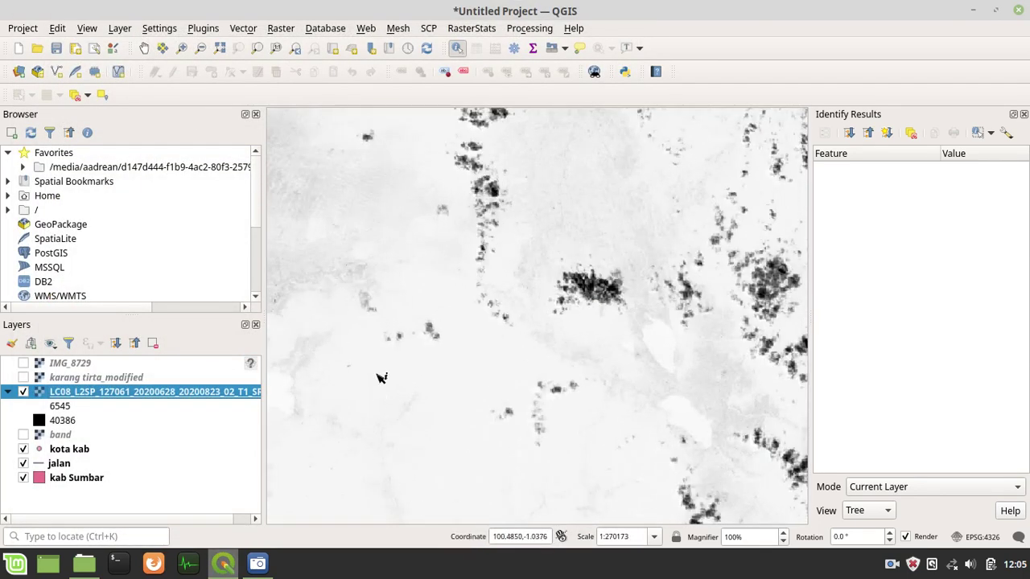
Step: Set the render type of the LC08 B4 layer to Singleband pseudocolor
right_click(192, 392)
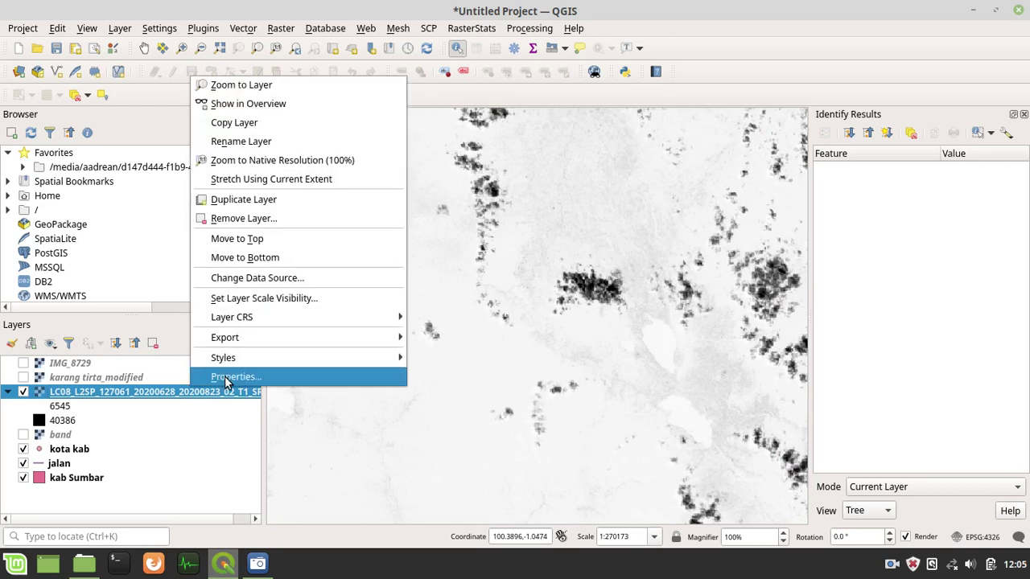
click(228, 376)
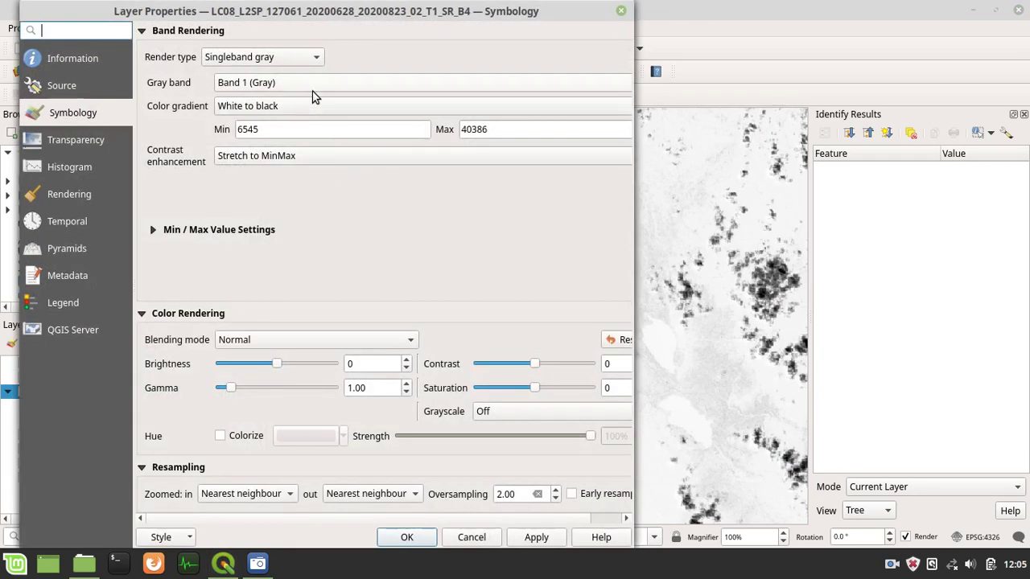
click(314, 83)
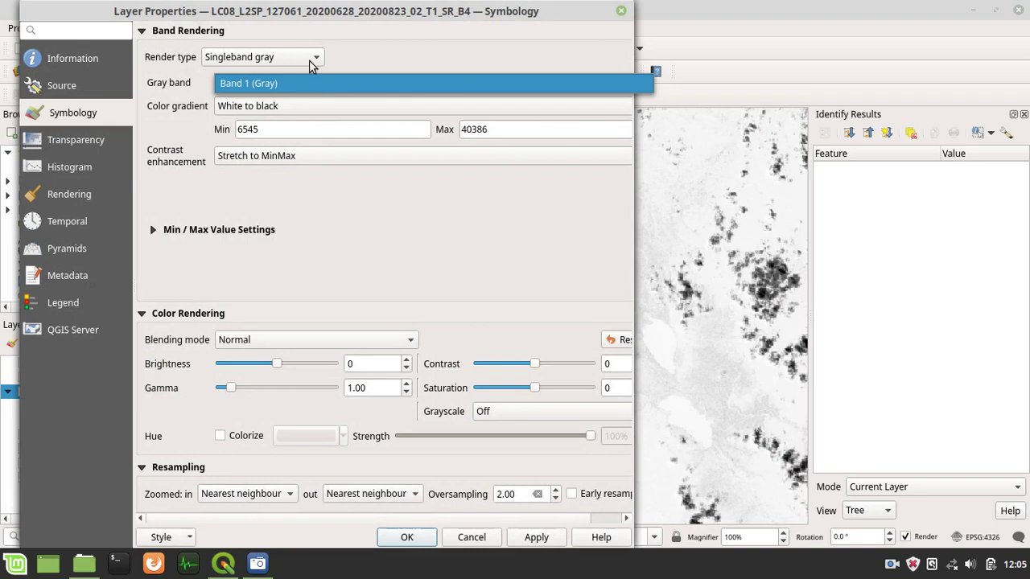
click(309, 60)
click(310, 65)
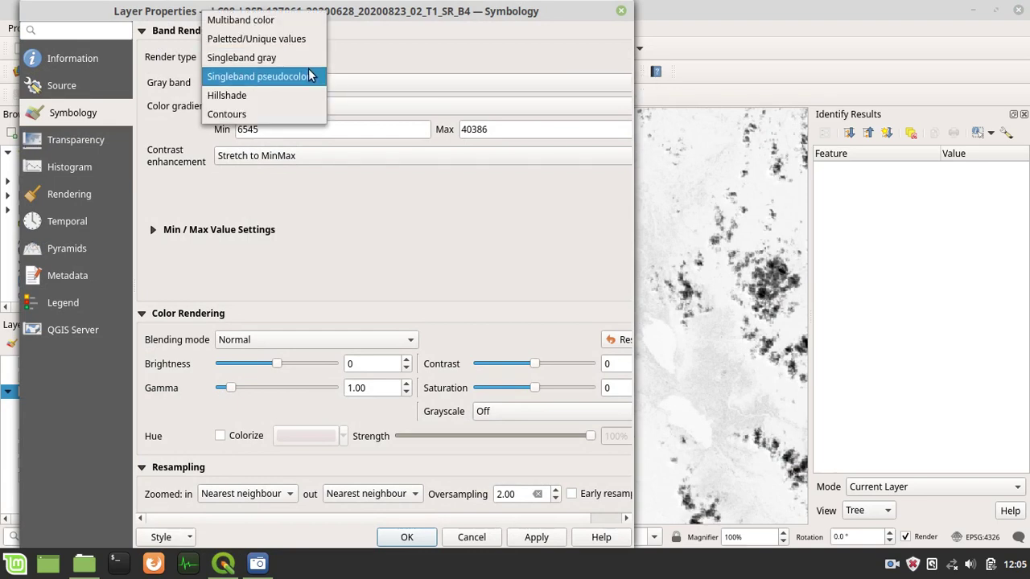
click(308, 76)
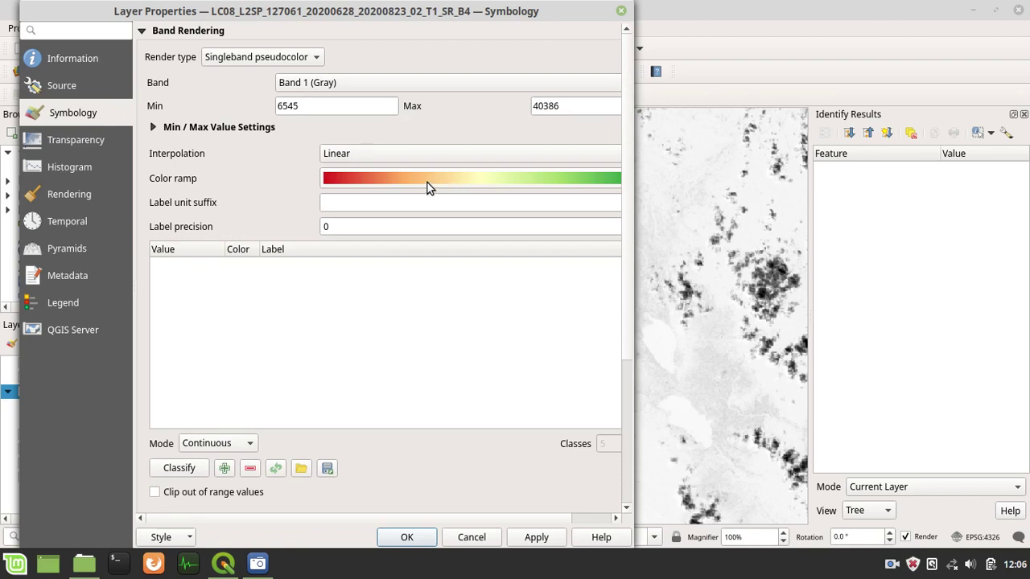
Step: Classify Band 1 with the red-to-green color ramp in Continuous mode, apply it and view the recolored raster
click(397, 83)
click(397, 82)
click(183, 469)
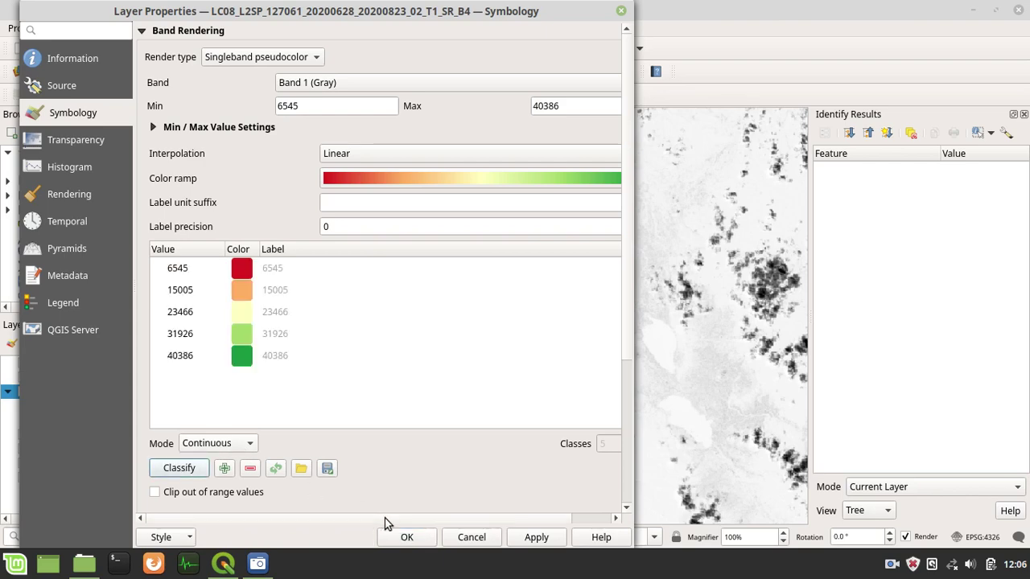
click(529, 541)
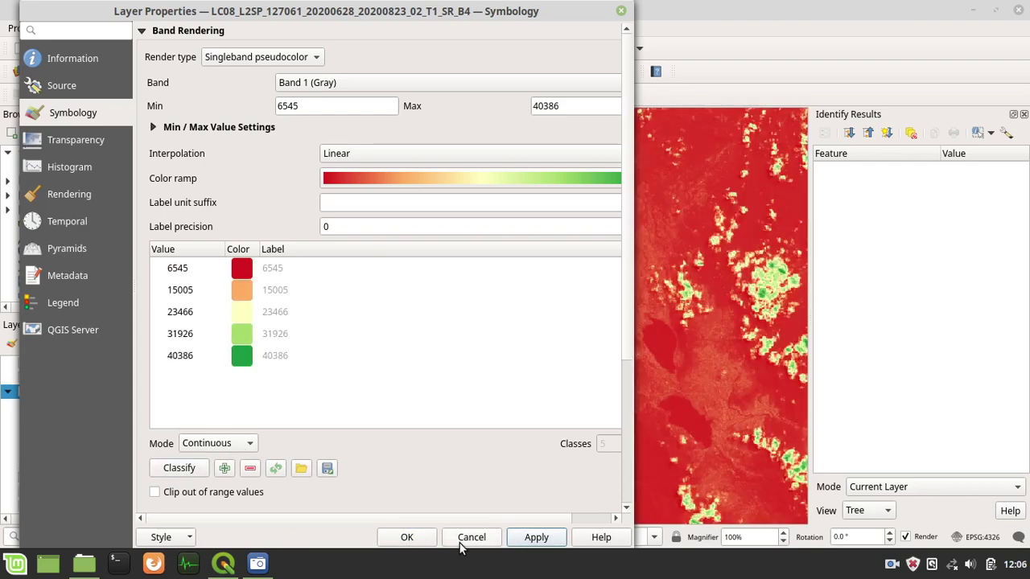
click(406, 538)
scroll(528, 407, down, 3)
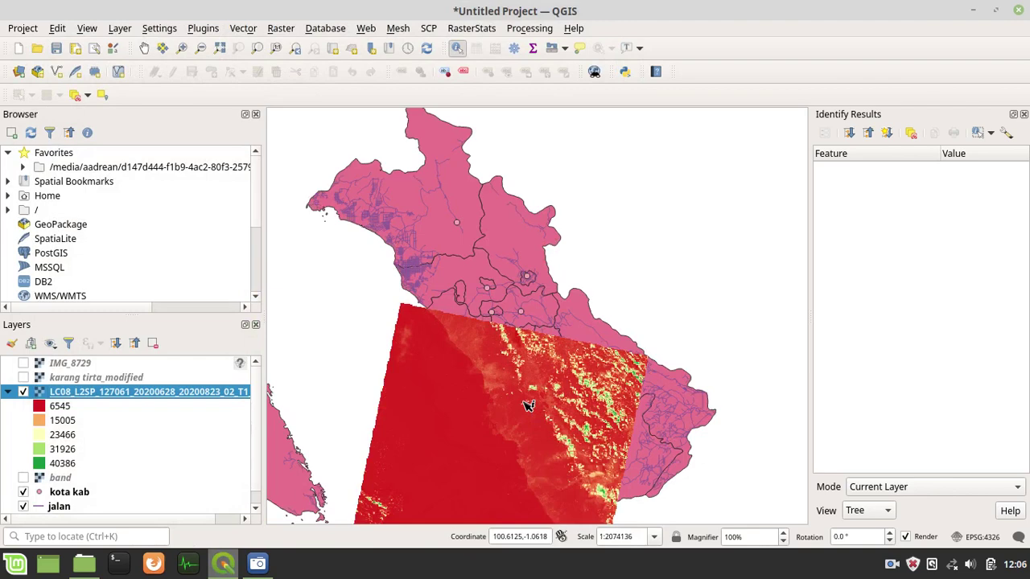
scroll(491, 392, up, 3)
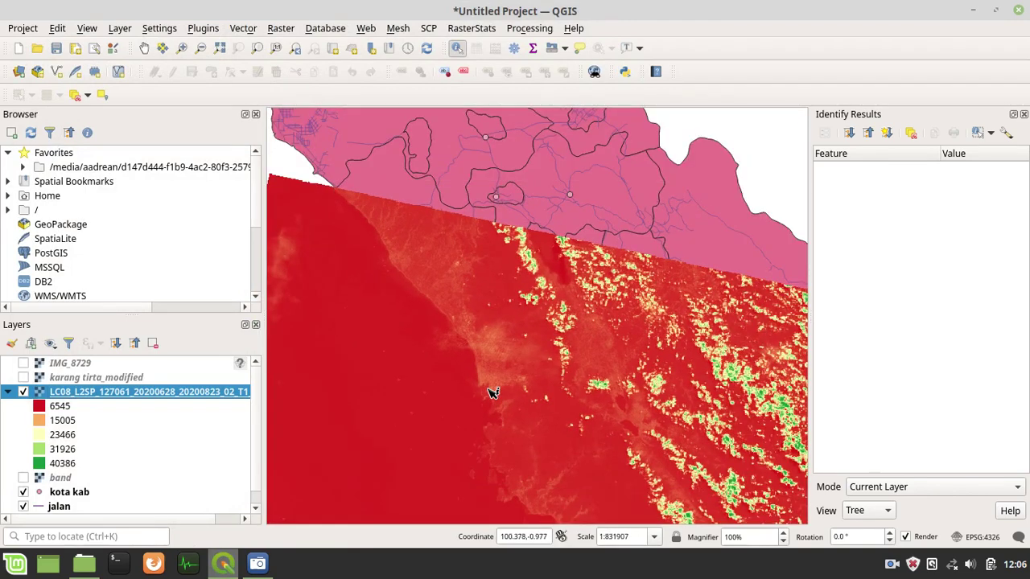
Step: Hide the LC08 B4 raster and show the karang tirta_modified layer
click(22, 393)
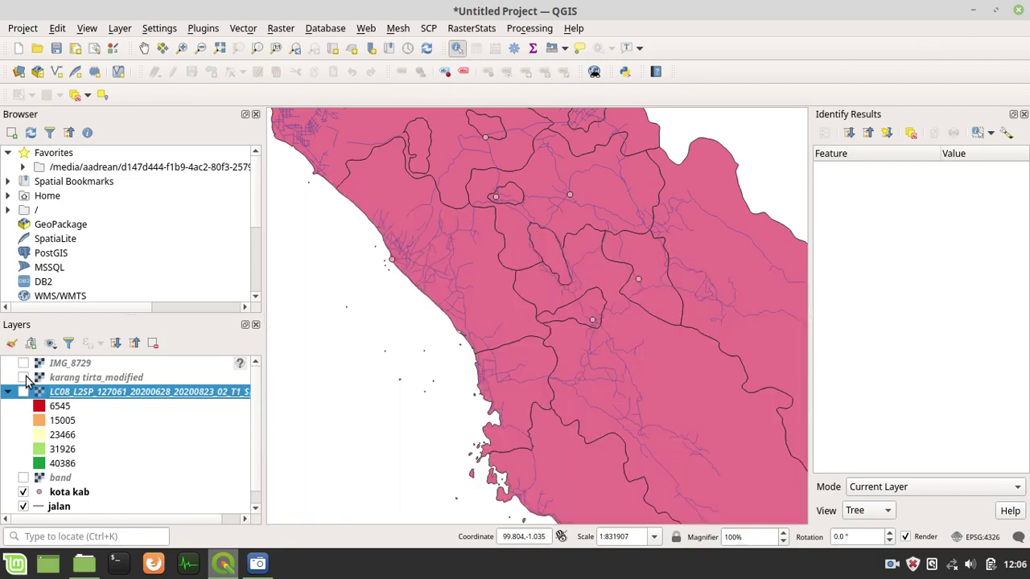
click(24, 378)
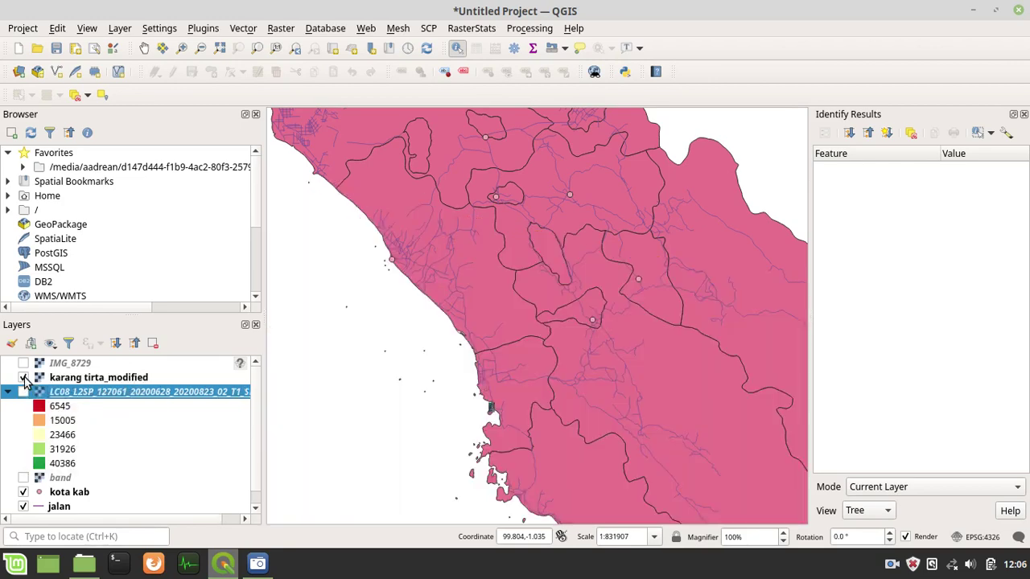
right_click(134, 381)
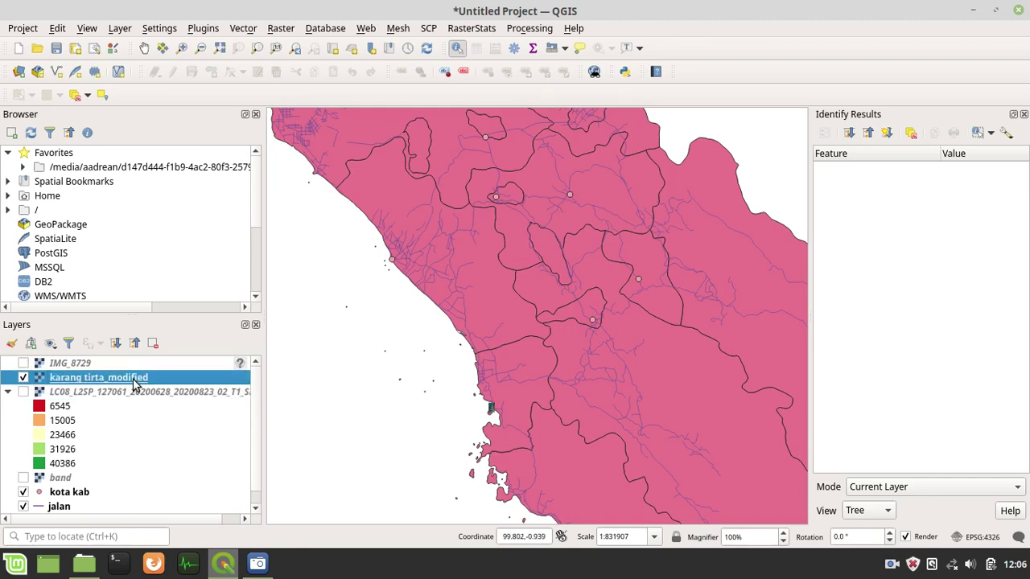
click(173, 370)
click(471, 537)
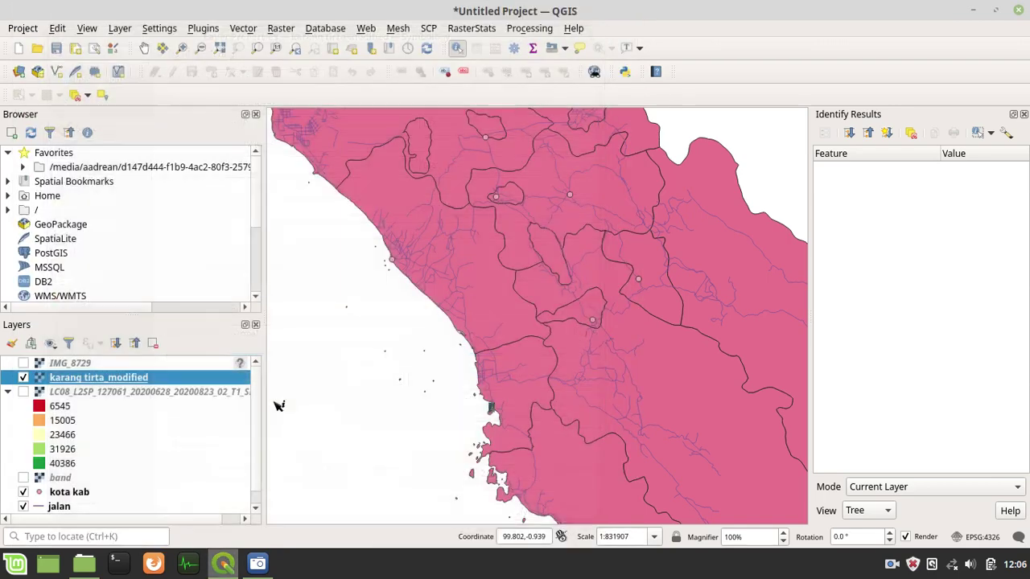
Step: Zoom to the karang tirta_modified layer and view its coastline up close
right_click(149, 382)
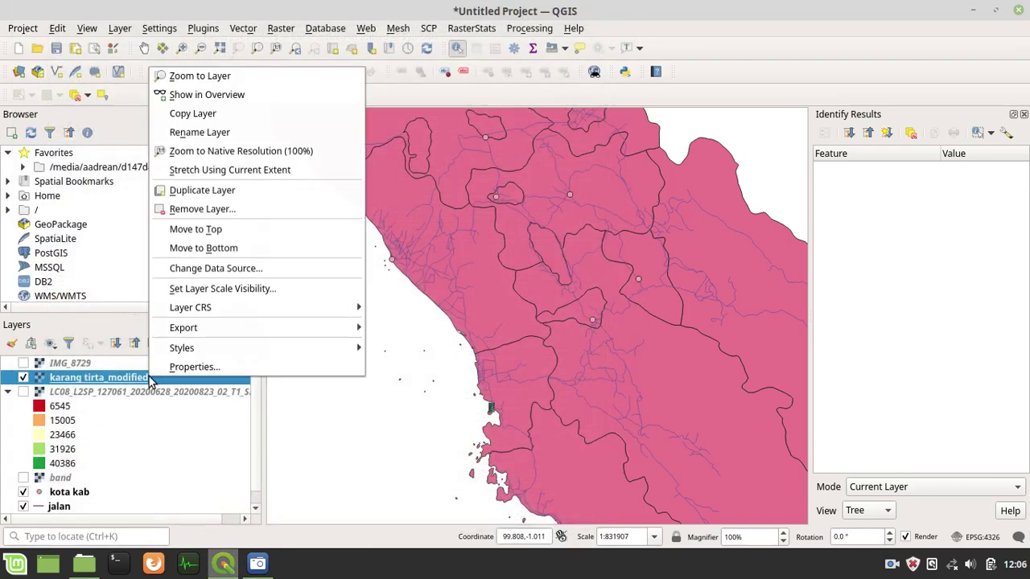
click(175, 74)
scroll(534, 258, up, 2)
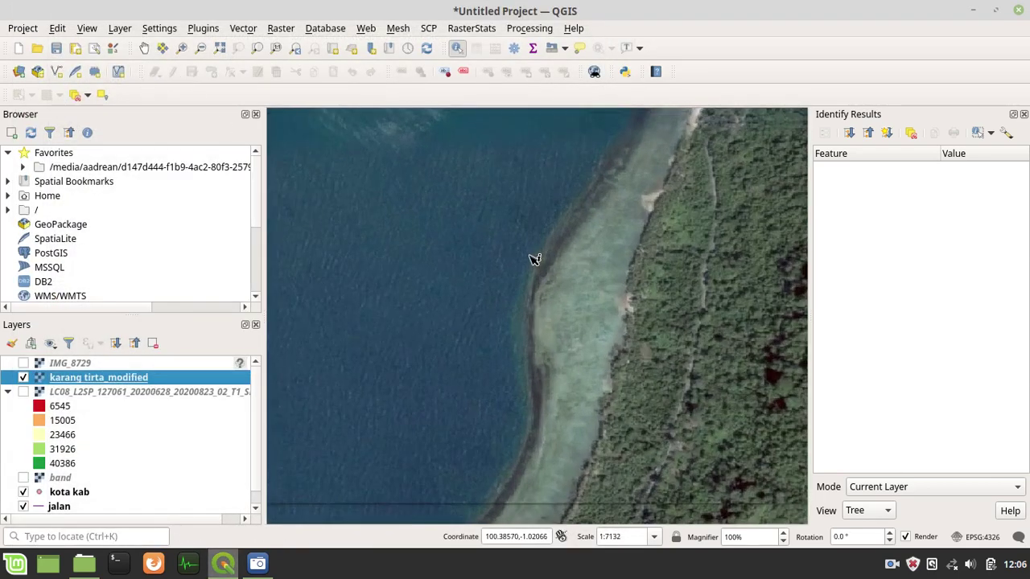
Step: Open the symbology settings of the karang tirta_modified layer and review the bands available for the red channel
right_click(75, 382)
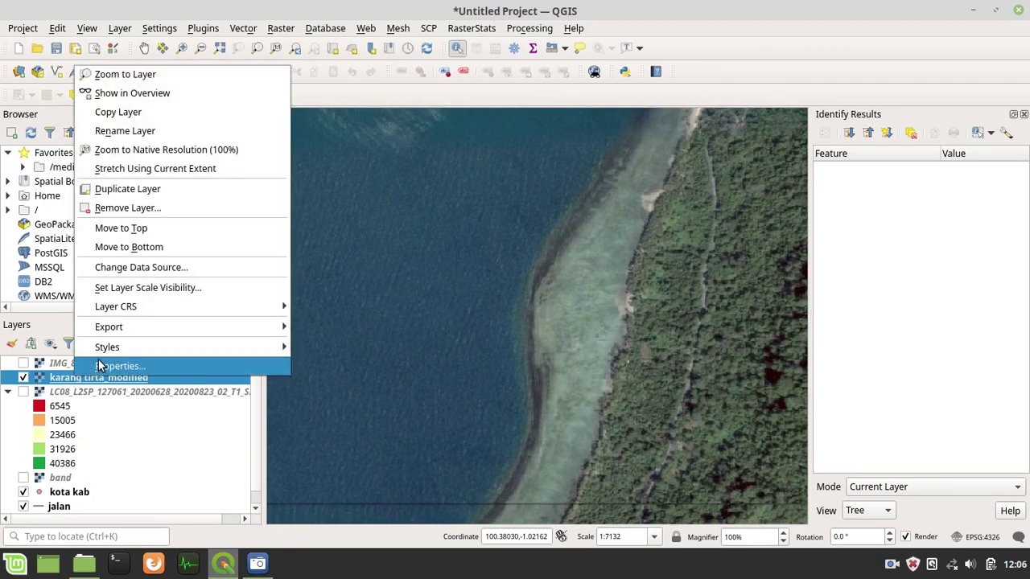
click(98, 367)
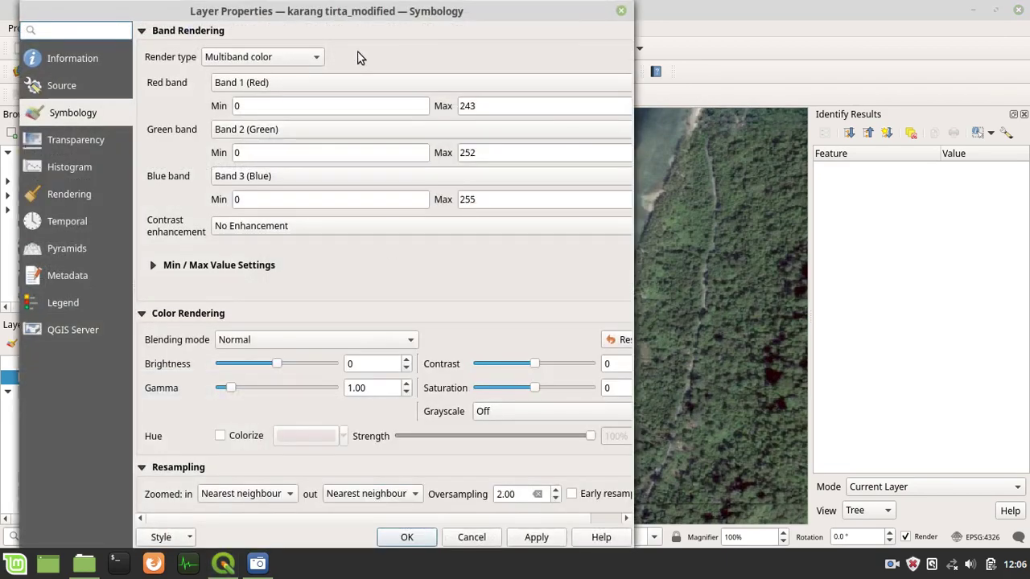
drag(354, 16, 230, 6)
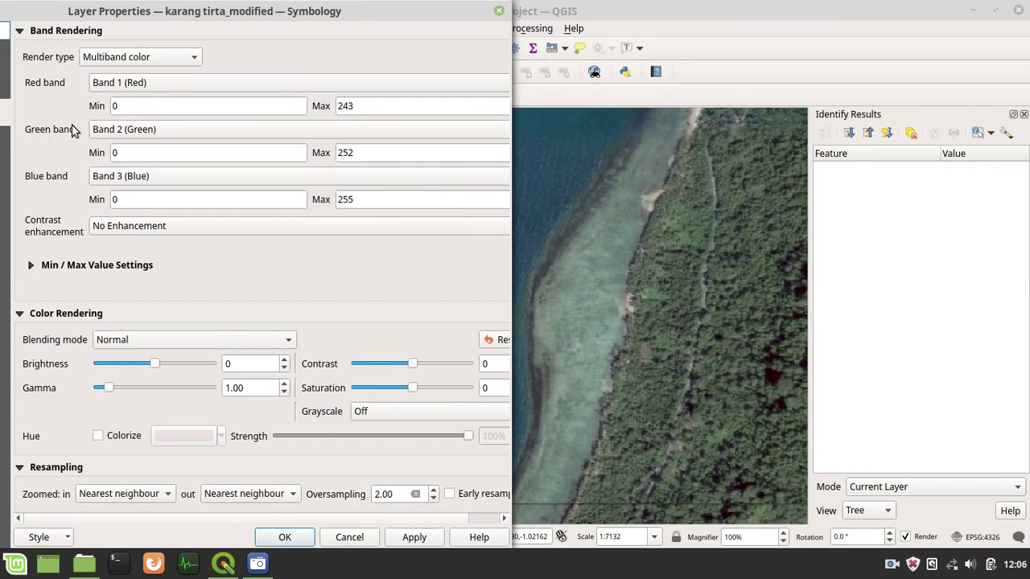
click(172, 83)
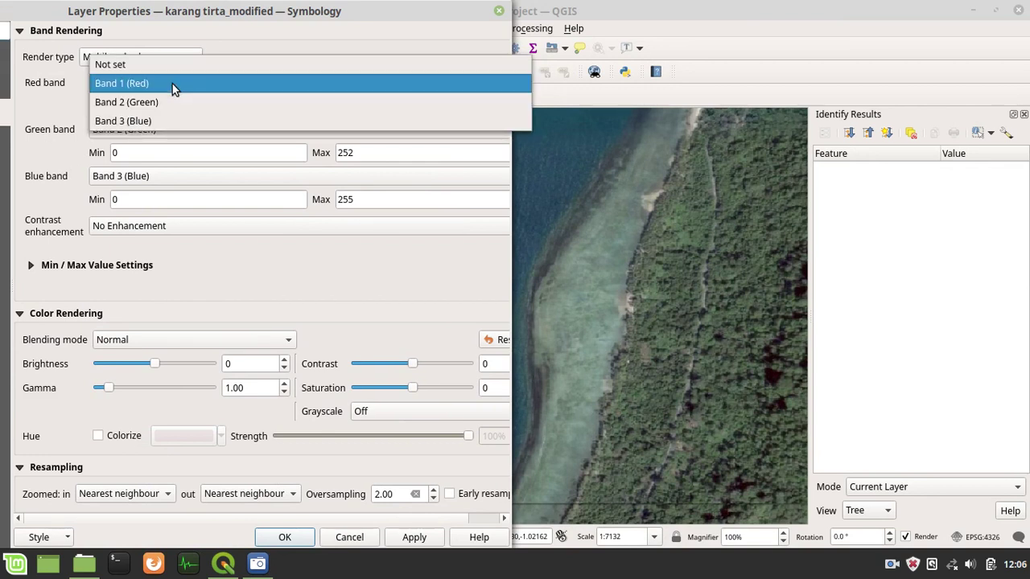
click(55, 108)
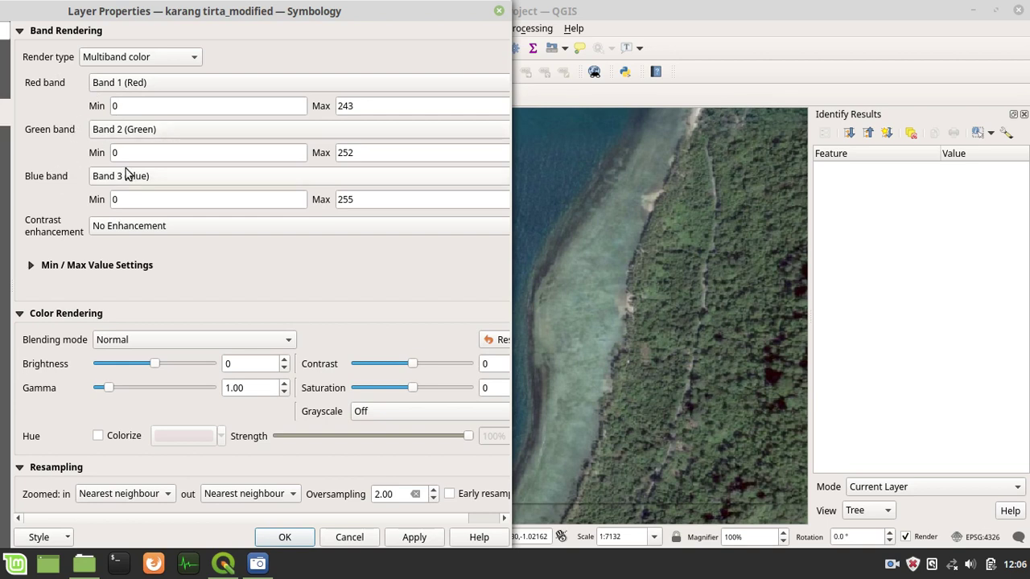
Step: Assign Band 2 (Green) to the red channel and Band 3 (Blue) to the green channel of karang tirta_modified, and apply
click(229, 82)
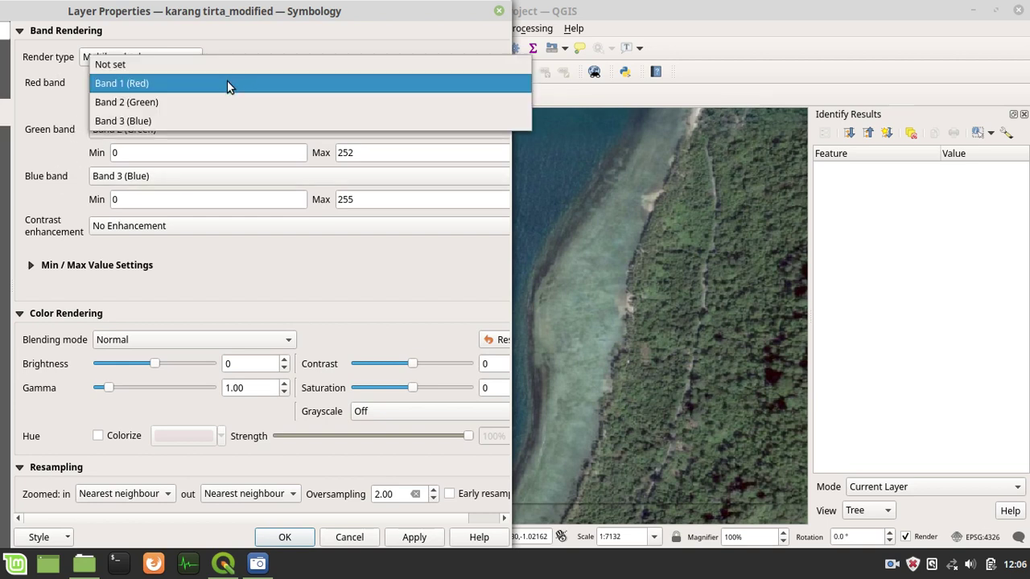
click(226, 99)
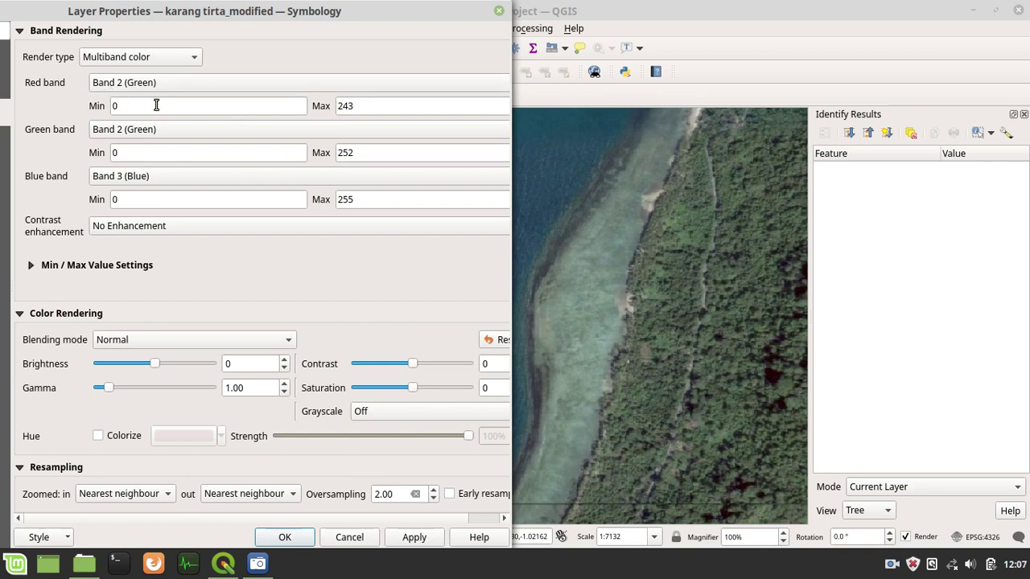
click(214, 130)
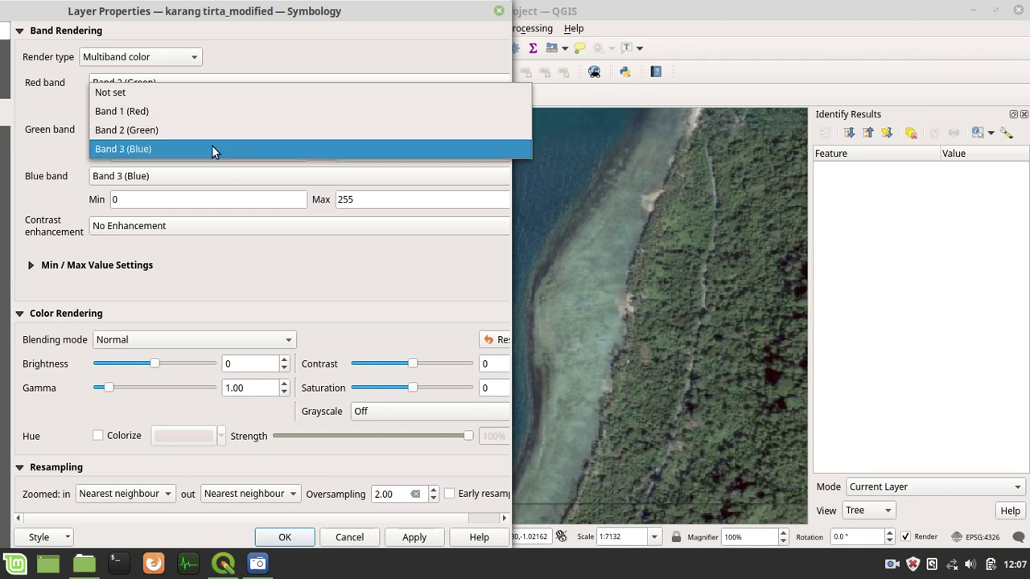
click(213, 150)
click(416, 538)
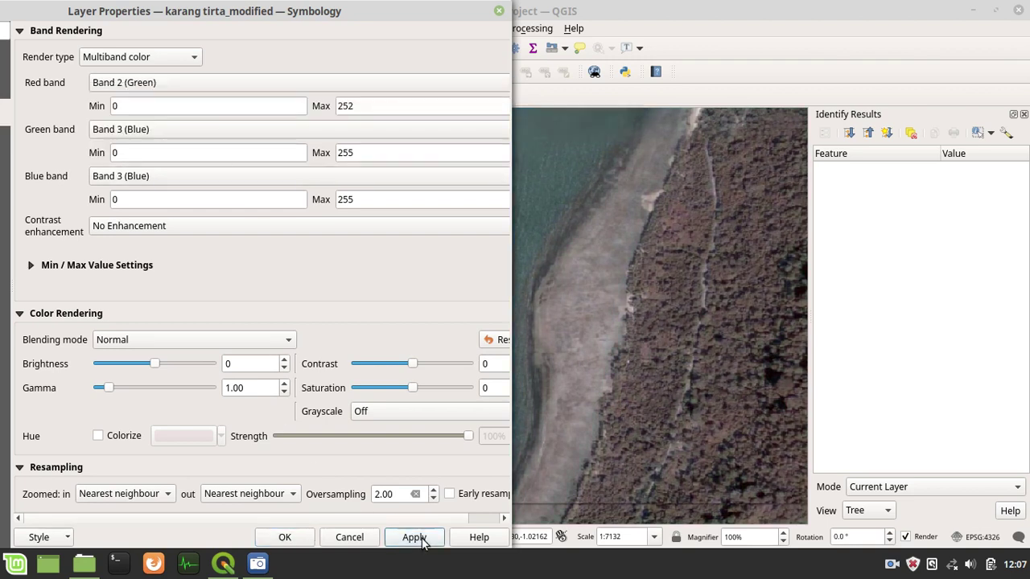
Step: Assign Band 1 (Red) to the blue channel, apply the band combination and close the layer properties
click(134, 178)
click(135, 138)
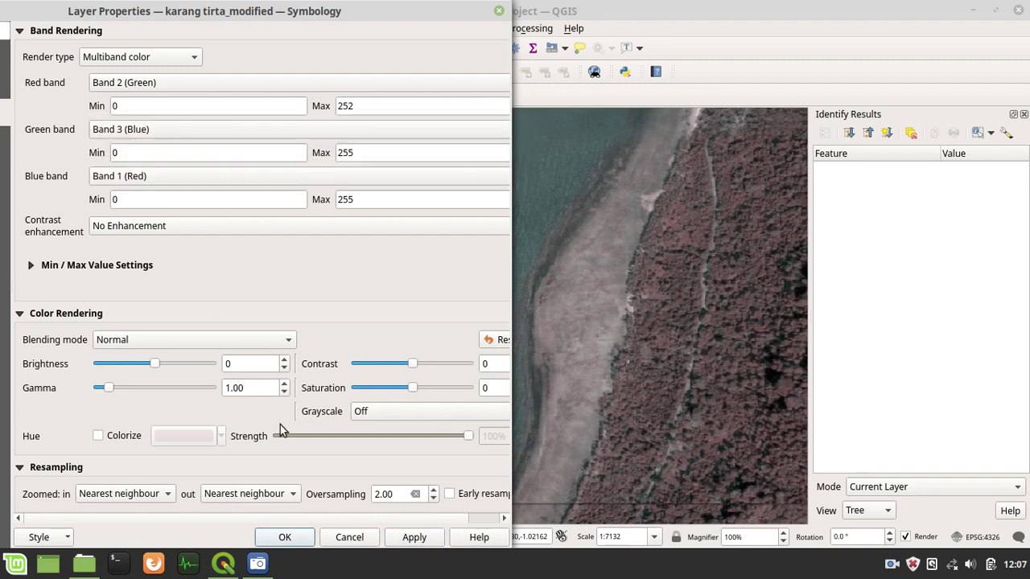
click(425, 538)
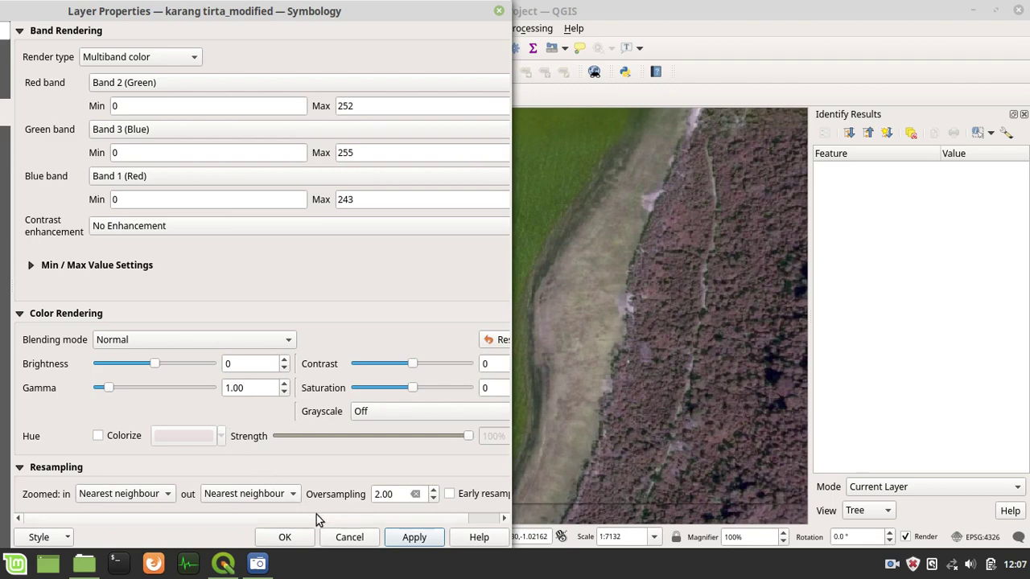
click(347, 538)
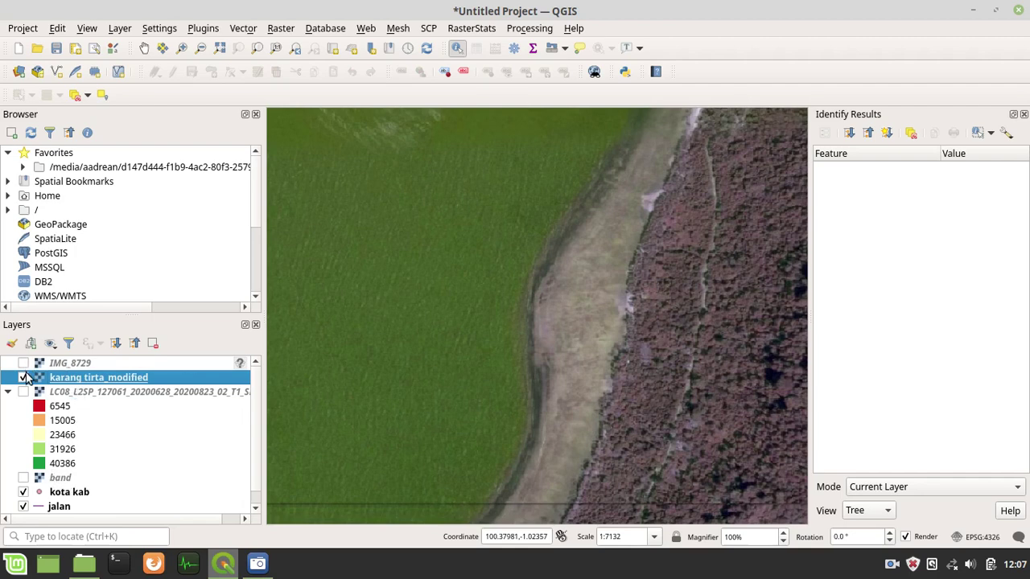
Step: Hide karang tirta_modified, show IMG_8729 and review the band choices for its red channel in the symbology settings
click(23, 378)
click(24, 363)
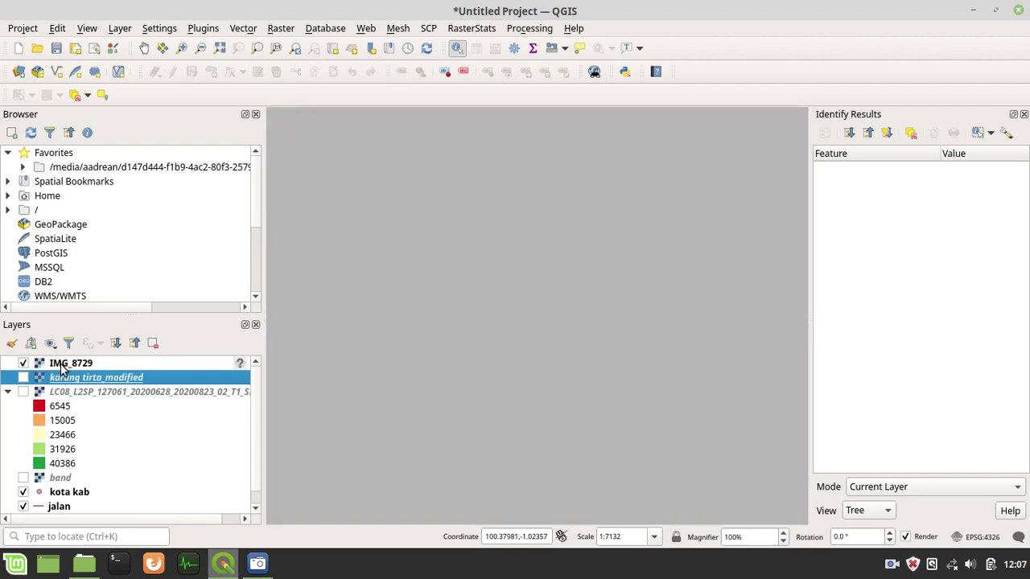
right_click(62, 366)
click(96, 355)
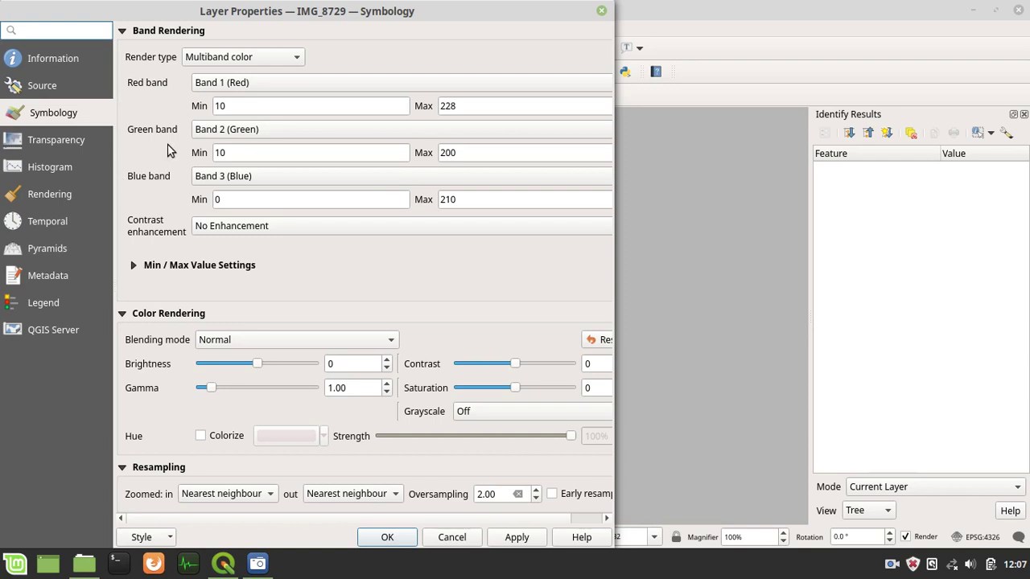
click(287, 83)
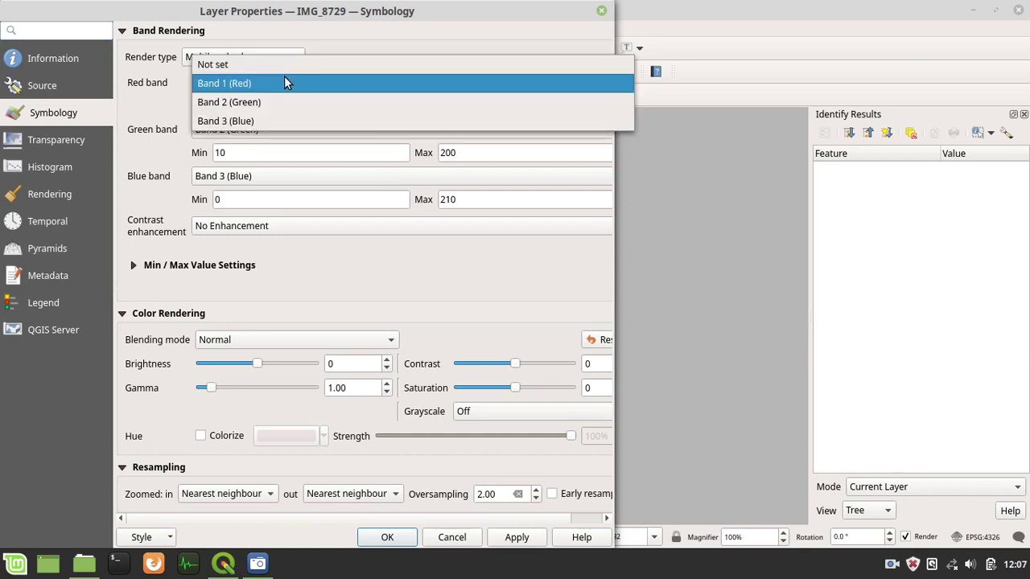
click(287, 83)
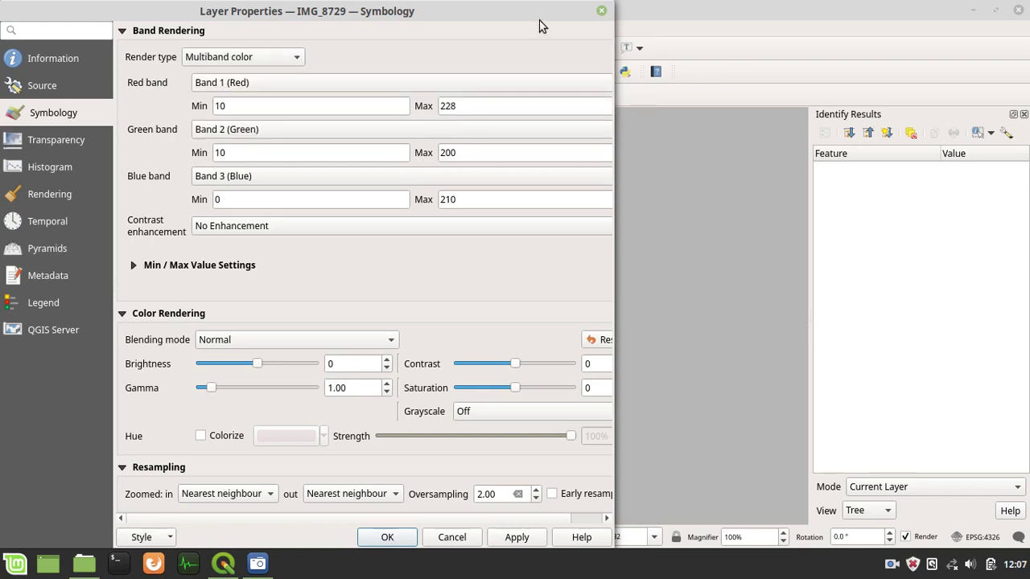
click(600, 12)
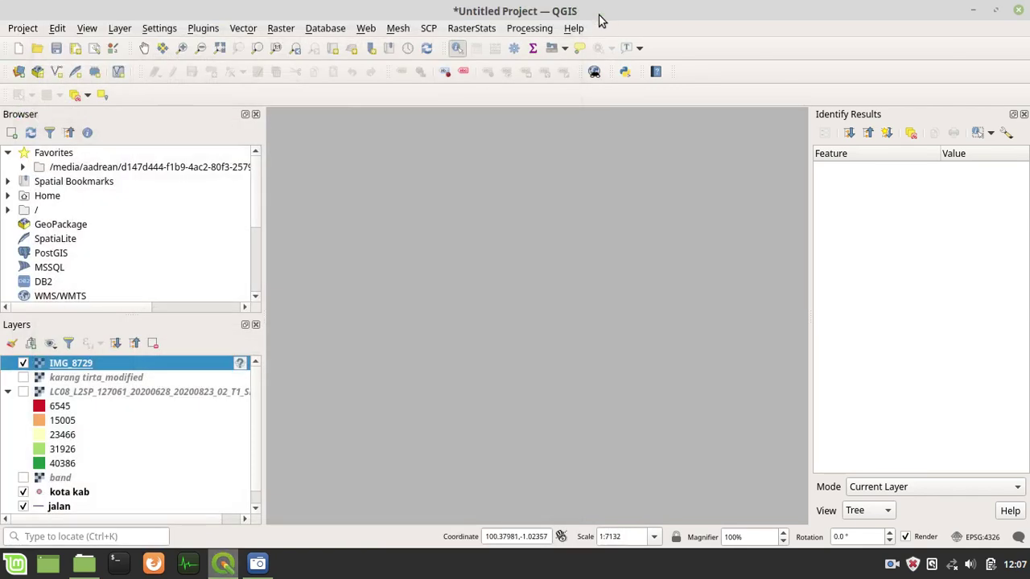
Step: Hide IMG_8729, show the band raster and zoom in on it
click(22, 363)
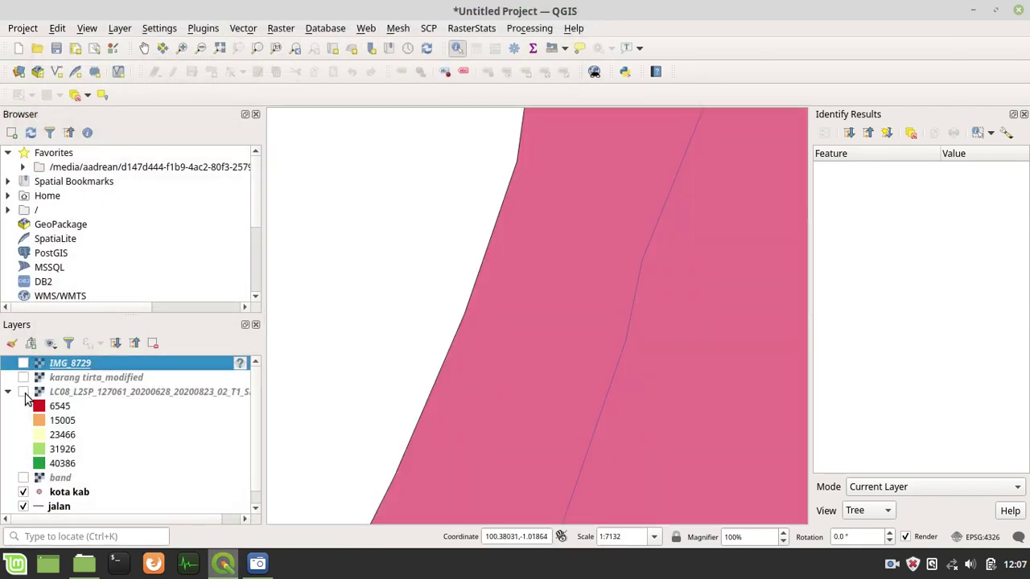
right_click(58, 481)
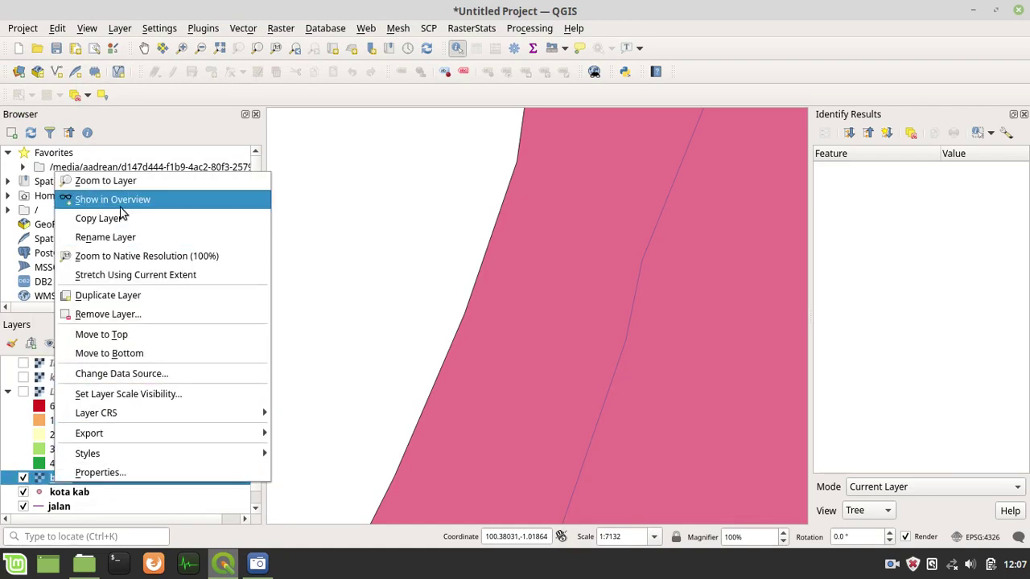
click(121, 182)
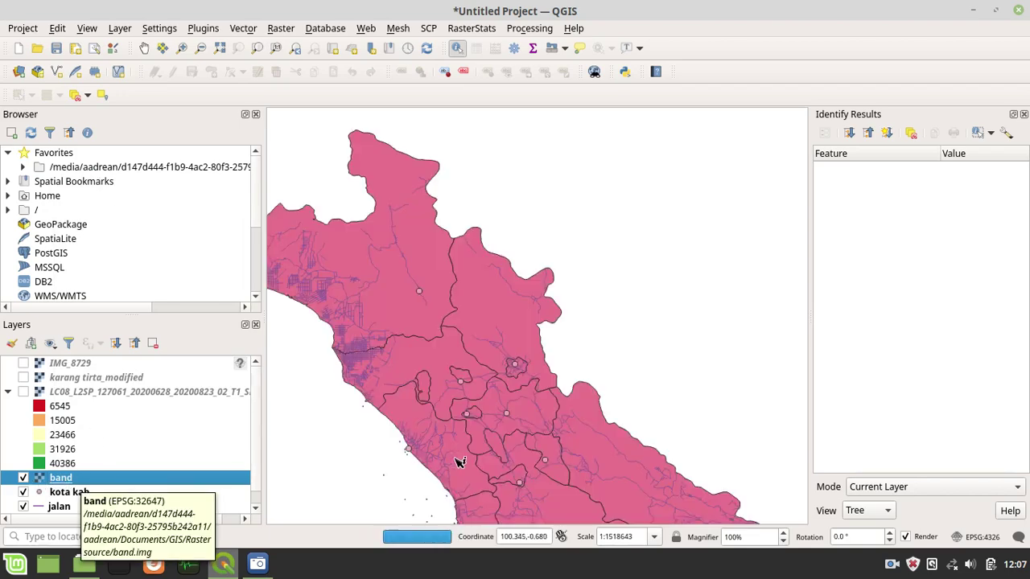
scroll(430, 456, up, 5)
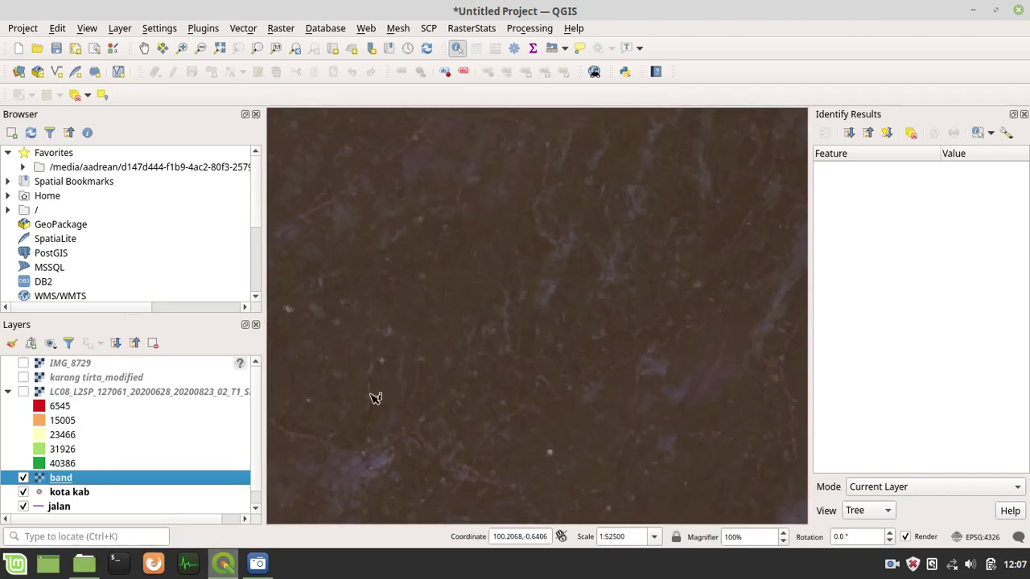
Step: Open the symbology settings of the band layer and review the bands available for its red channel
right_click(90, 480)
click(106, 465)
click(301, 83)
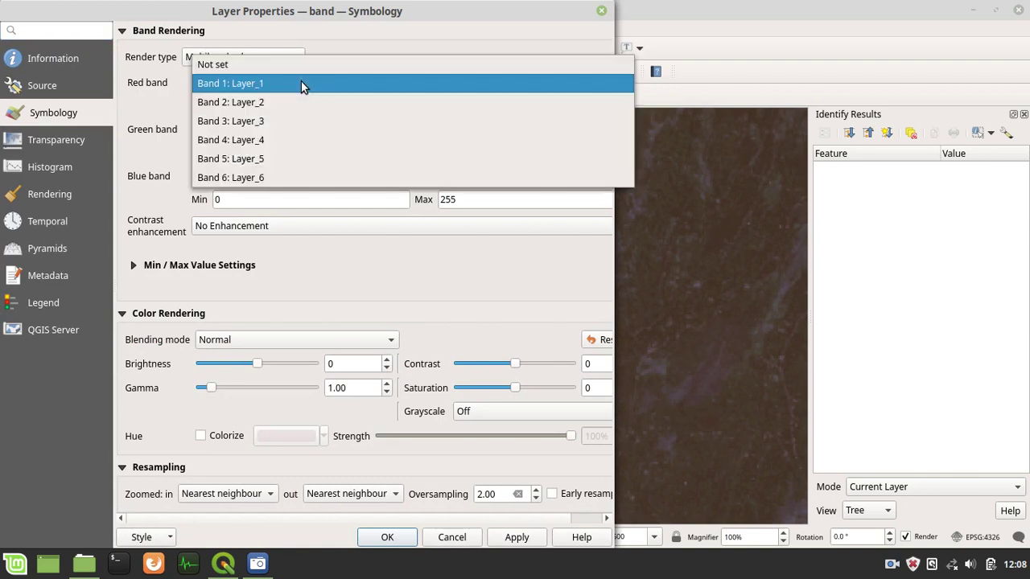
click(161, 103)
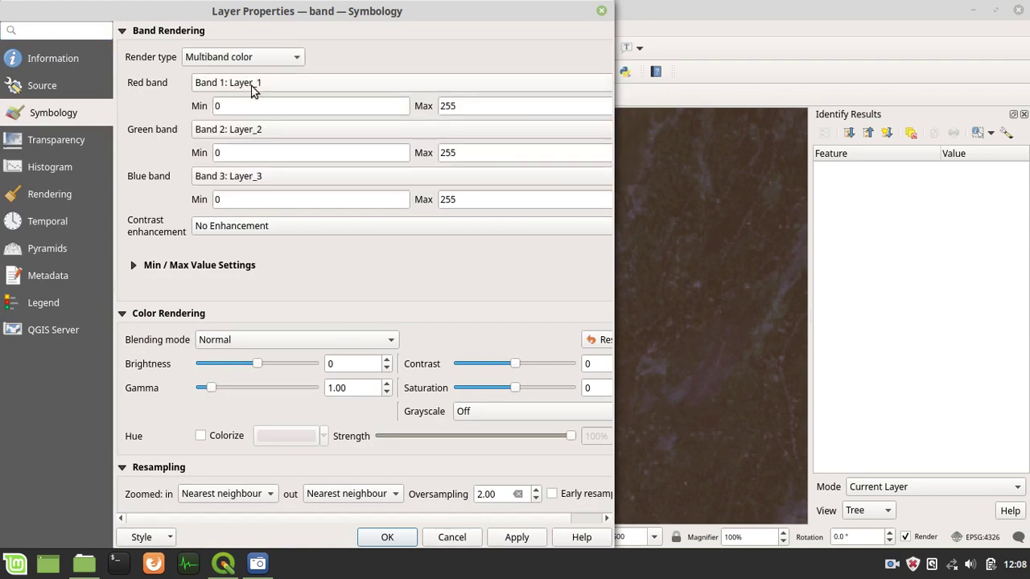
click(254, 88)
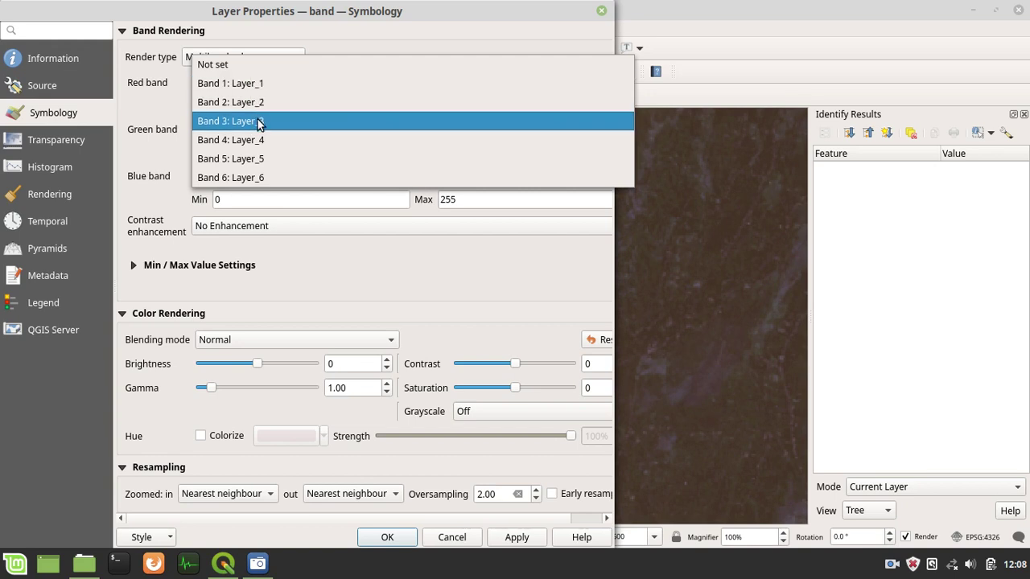
click(142, 108)
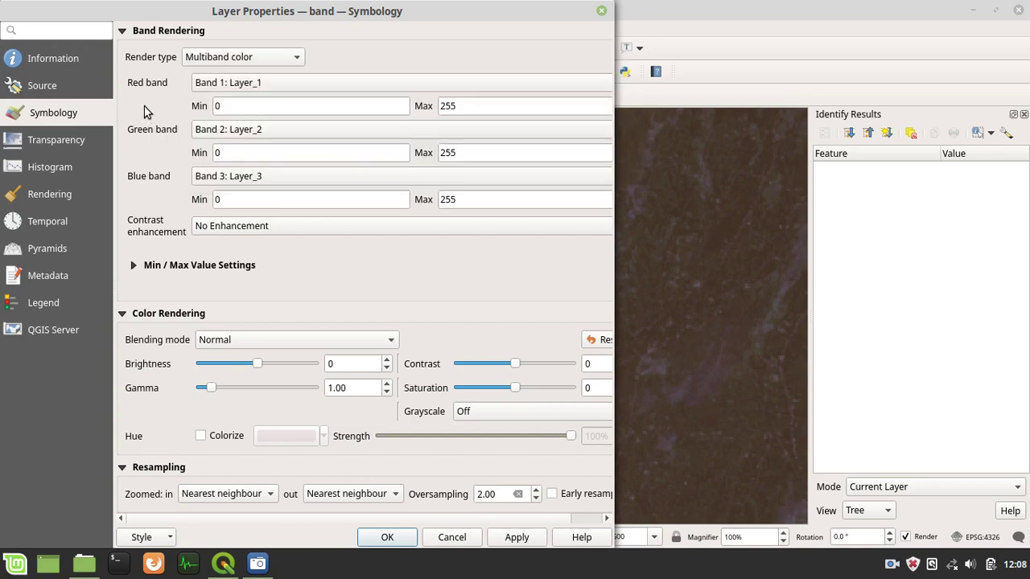
Step: Set the band layer's red, green and blue channels to Band 4, Band 3 and Band 2, and apply the combination
click(241, 84)
click(242, 140)
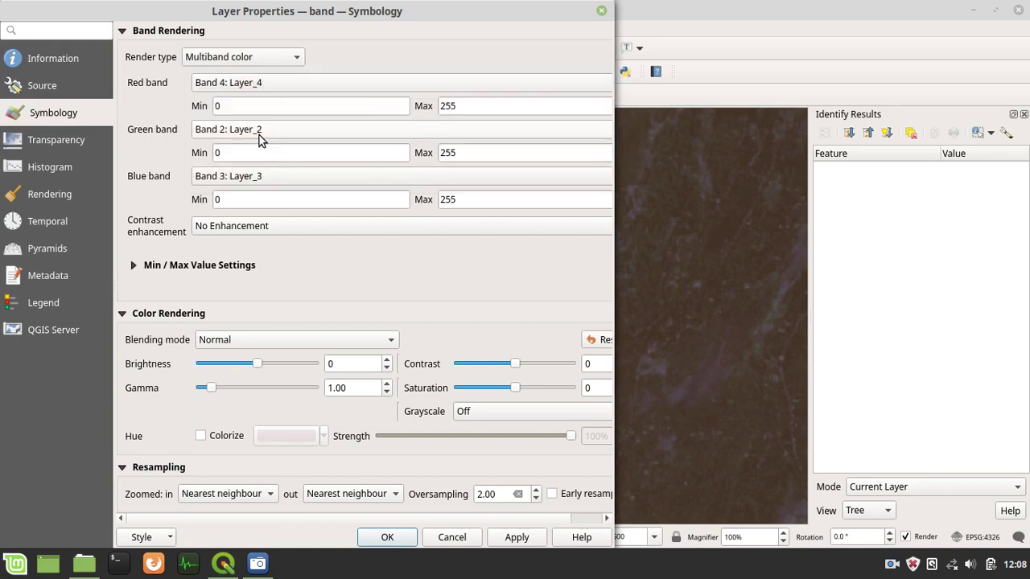
click(304, 130)
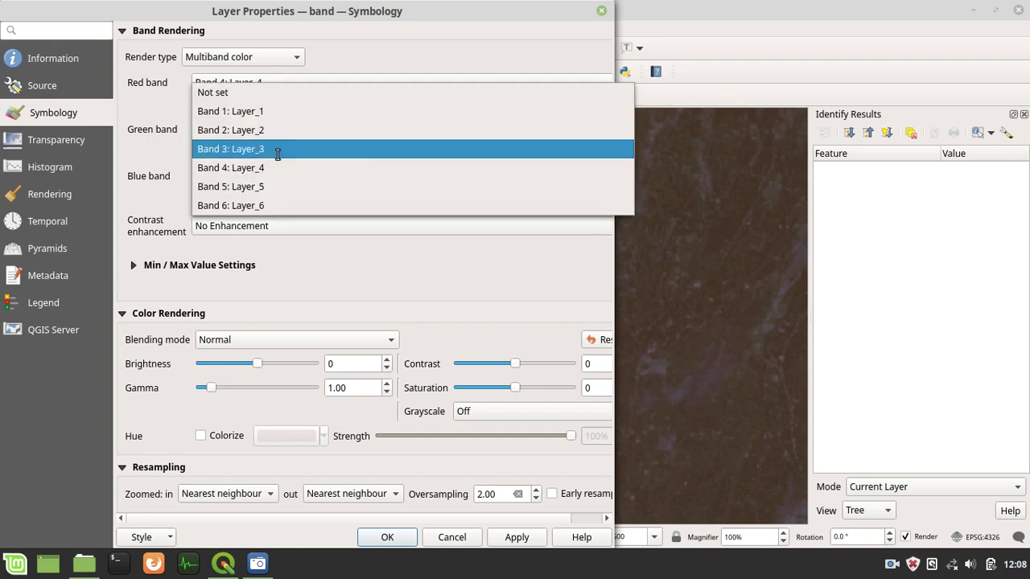
click(278, 151)
click(301, 175)
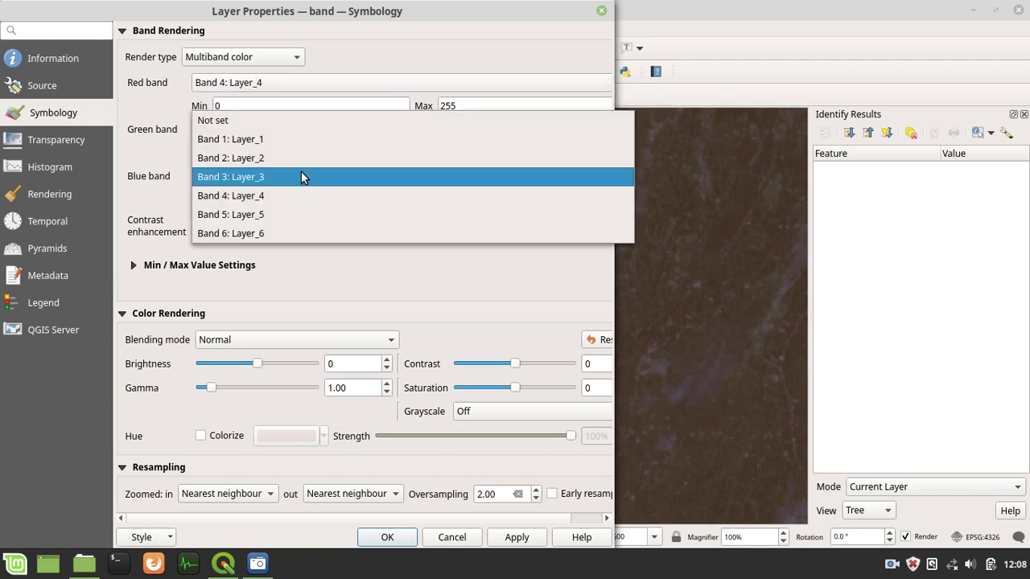
click(302, 169)
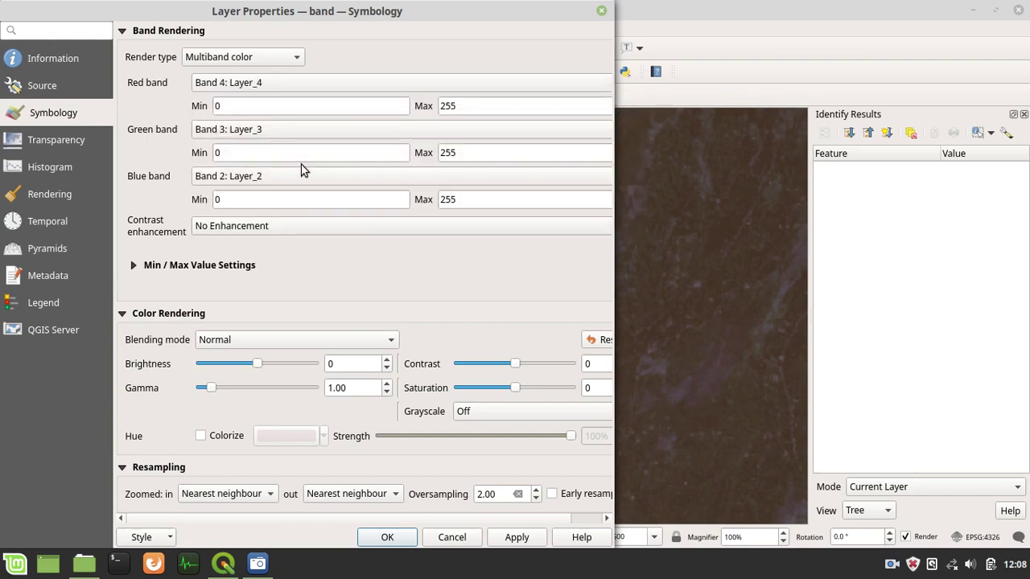
click(516, 539)
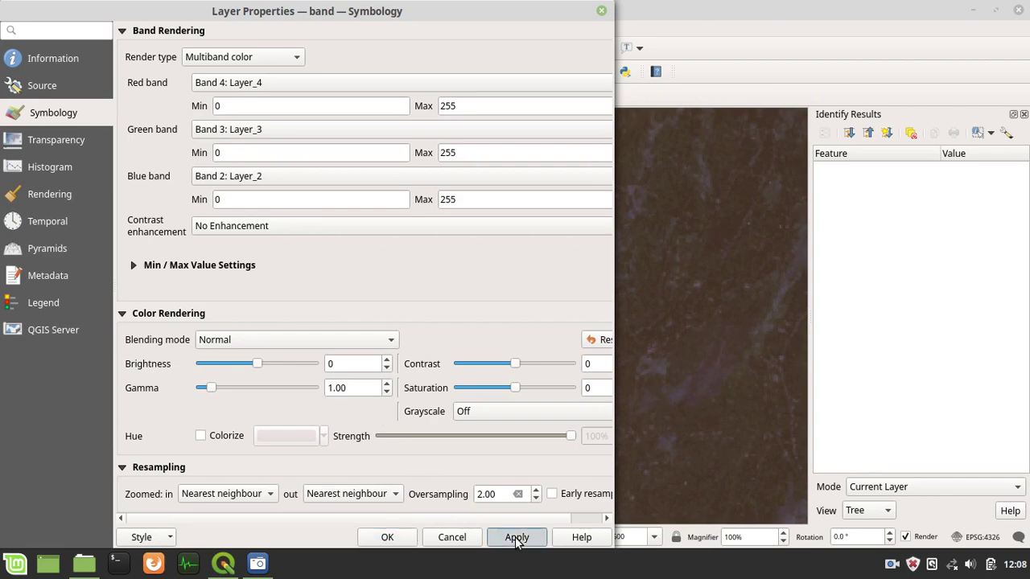
click(387, 537)
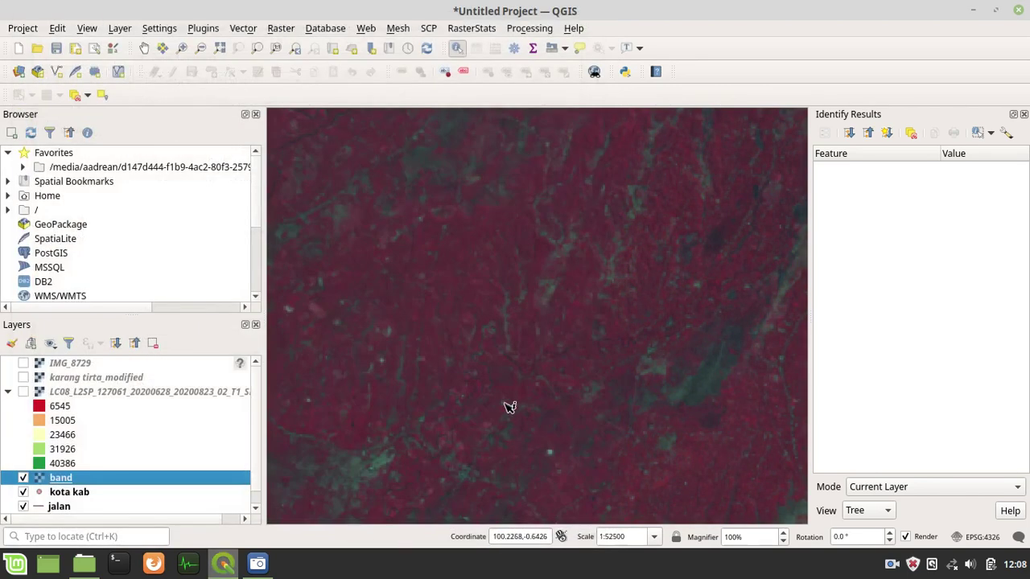
Step: Set the band layer's red, green and blue channels to Band 3, Band 2 and Band 1, and apply the combination
scroll(510, 406, down, 1)
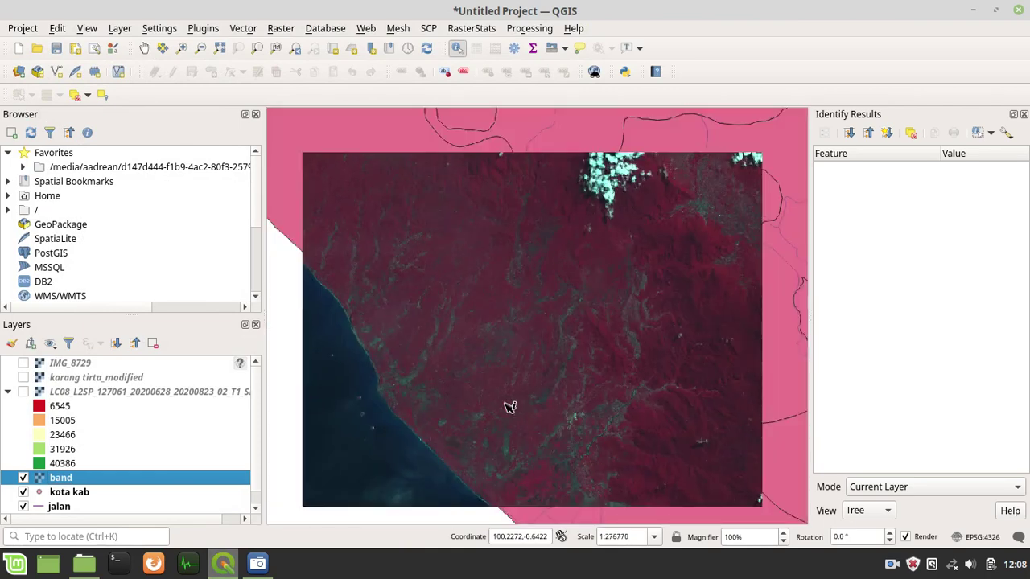
scroll(367, 420, up, 3)
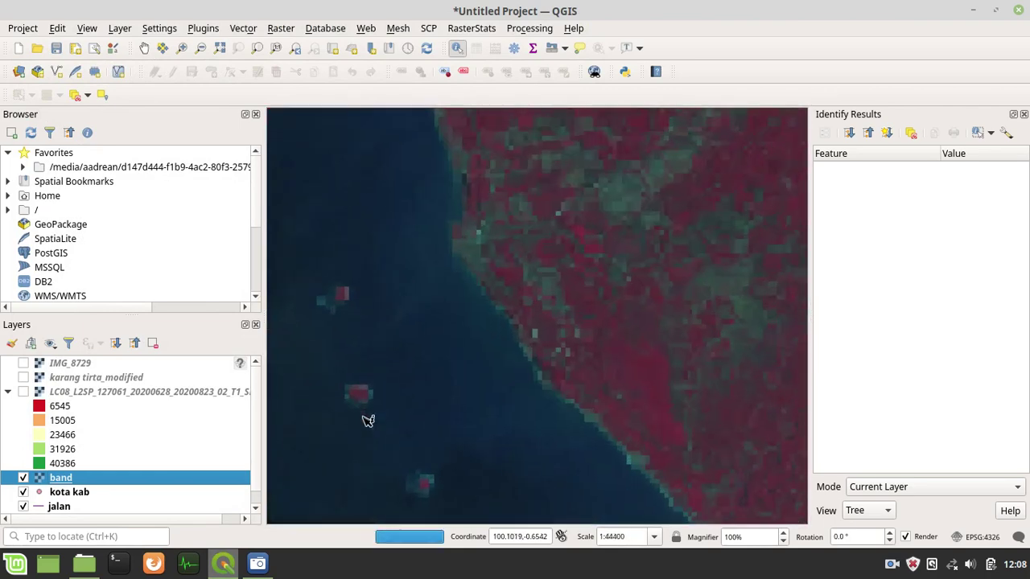
scroll(531, 338, down, 2)
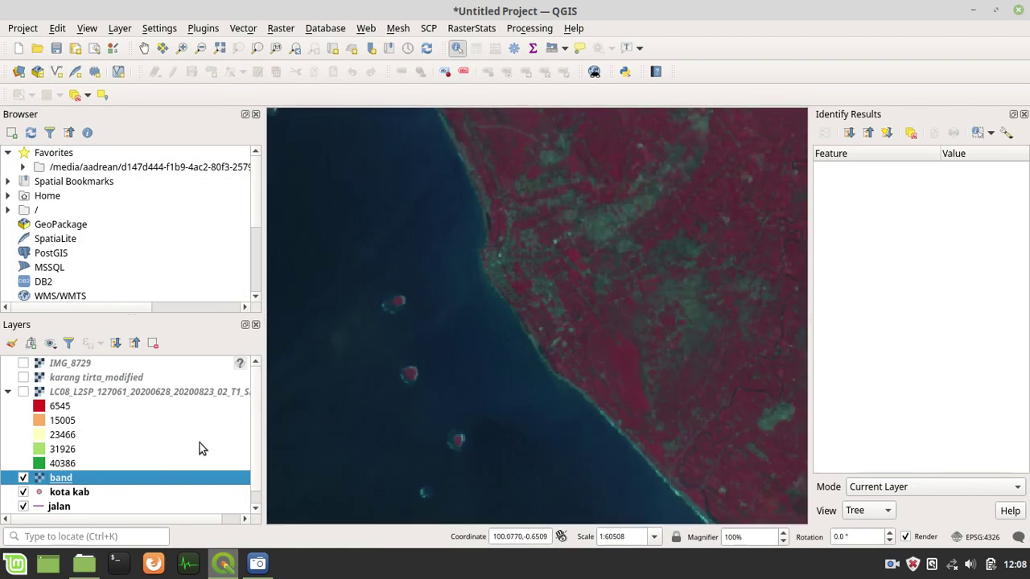
right_click(153, 477)
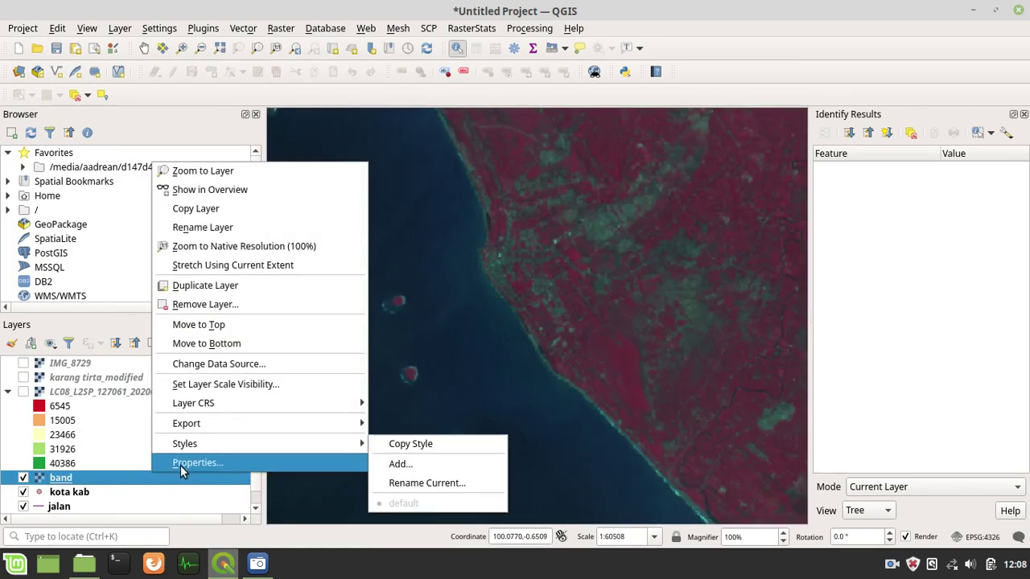
click(180, 466)
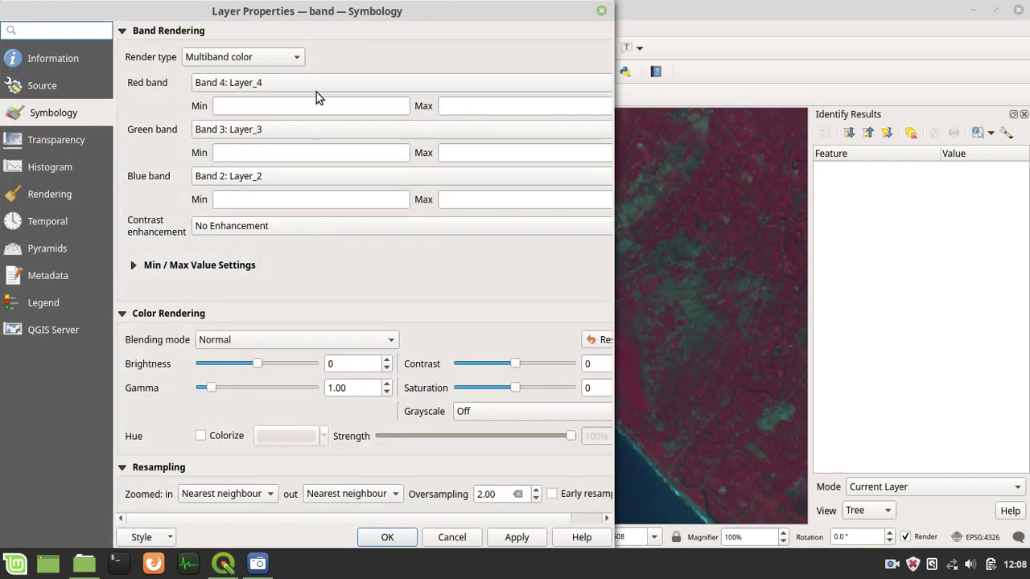
click(319, 84)
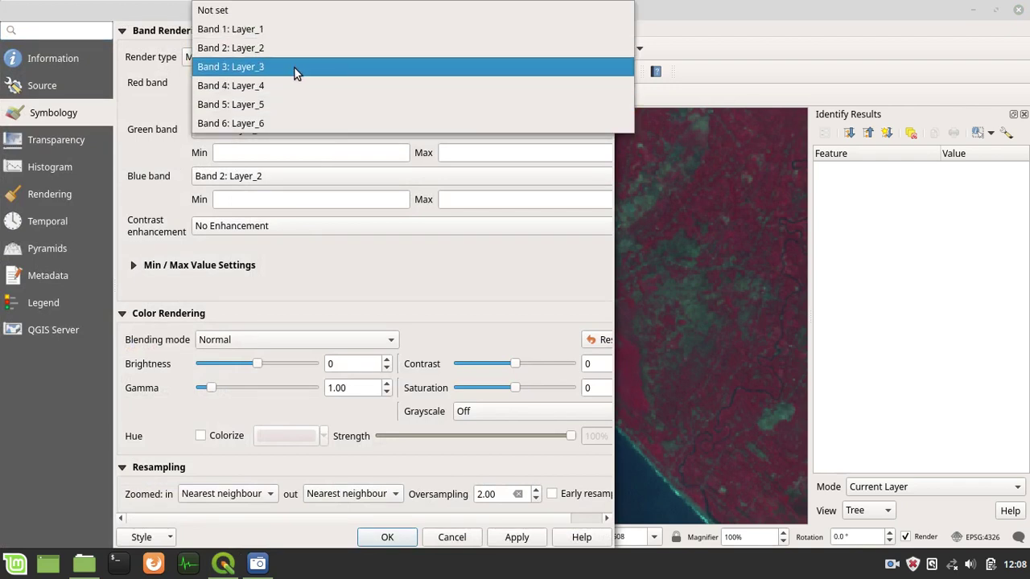
click(295, 72)
click(311, 132)
click(300, 106)
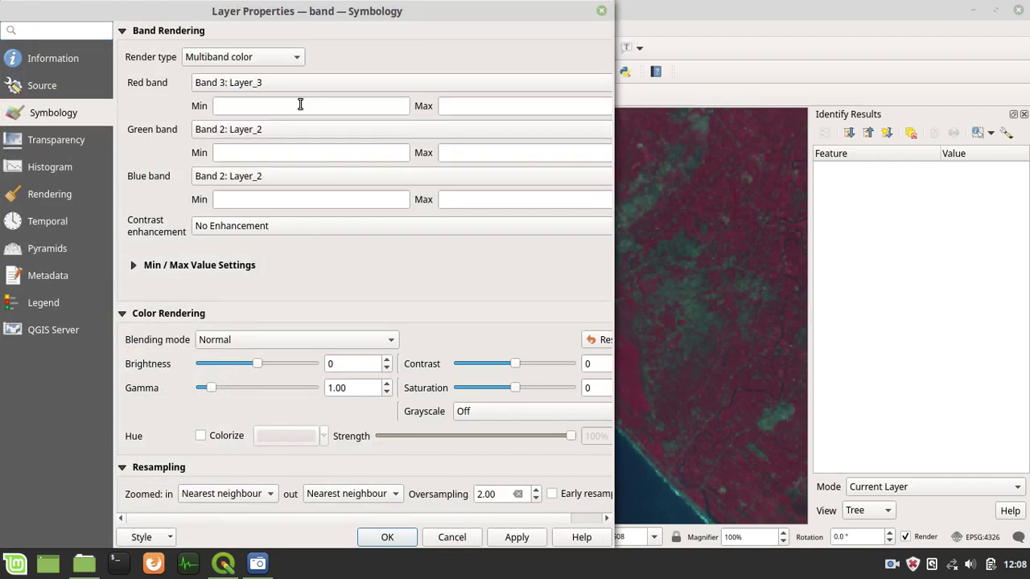
click(315, 177)
click(311, 160)
click(516, 537)
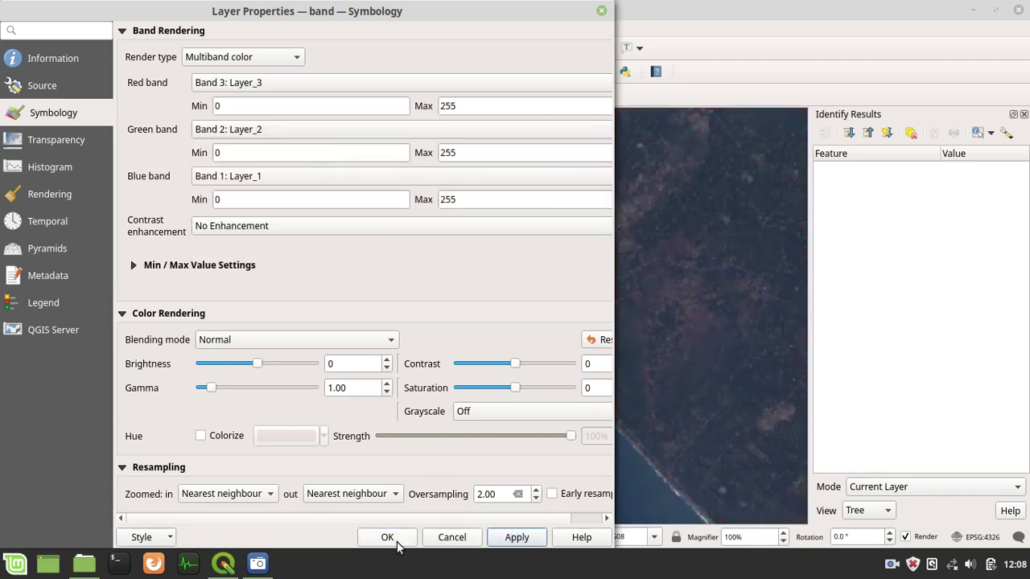
click(387, 537)
Step: Examine the band raster in the 3-2-1 combination, from individual coastline pixels out to the scene's edges and the surrounding vector layers
scroll(558, 381, down, 1)
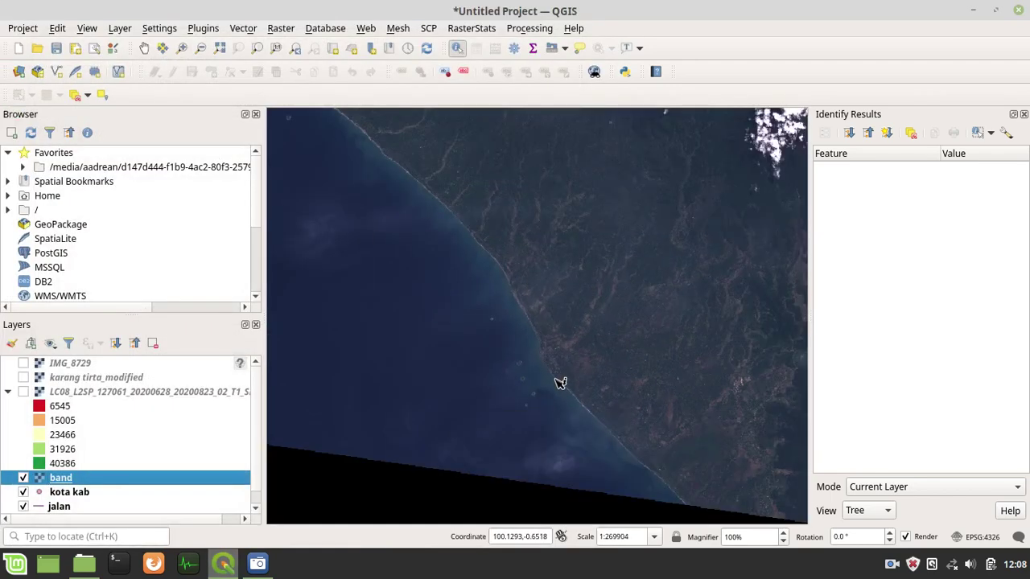
scroll(560, 383, down, 1)
scroll(560, 382, down, 1)
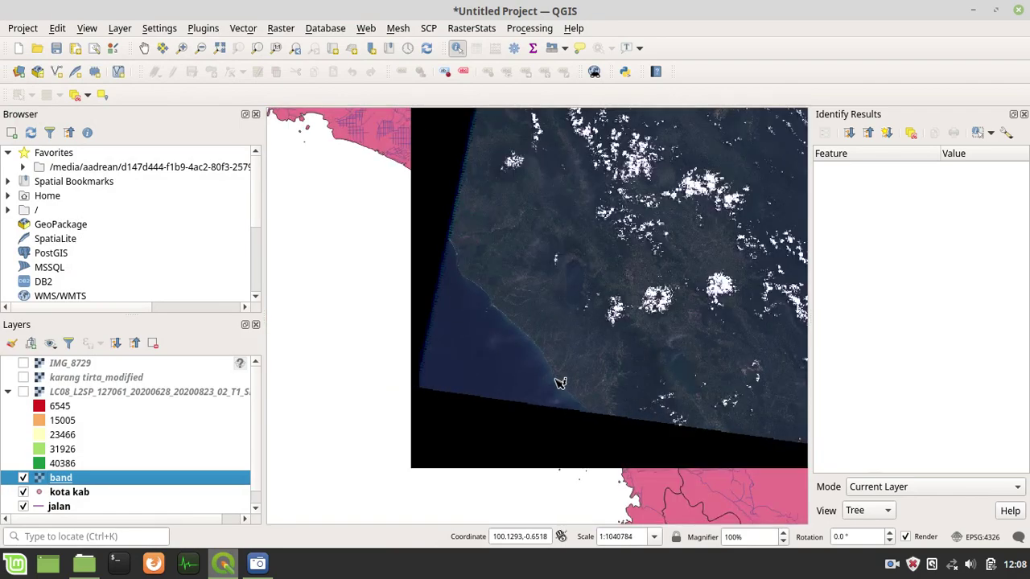
scroll(552, 304, up, 3)
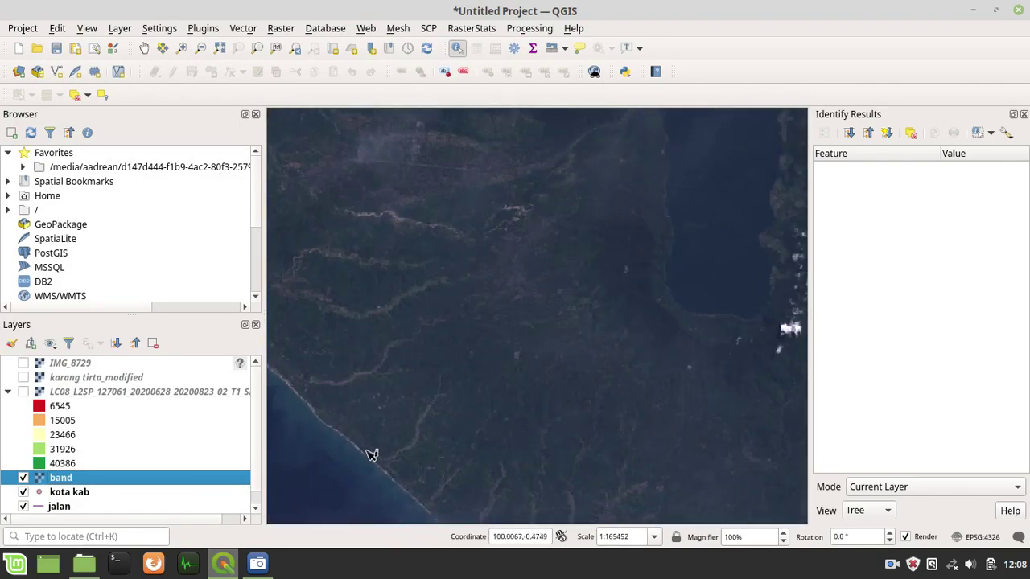
scroll(372, 455, up, 3)
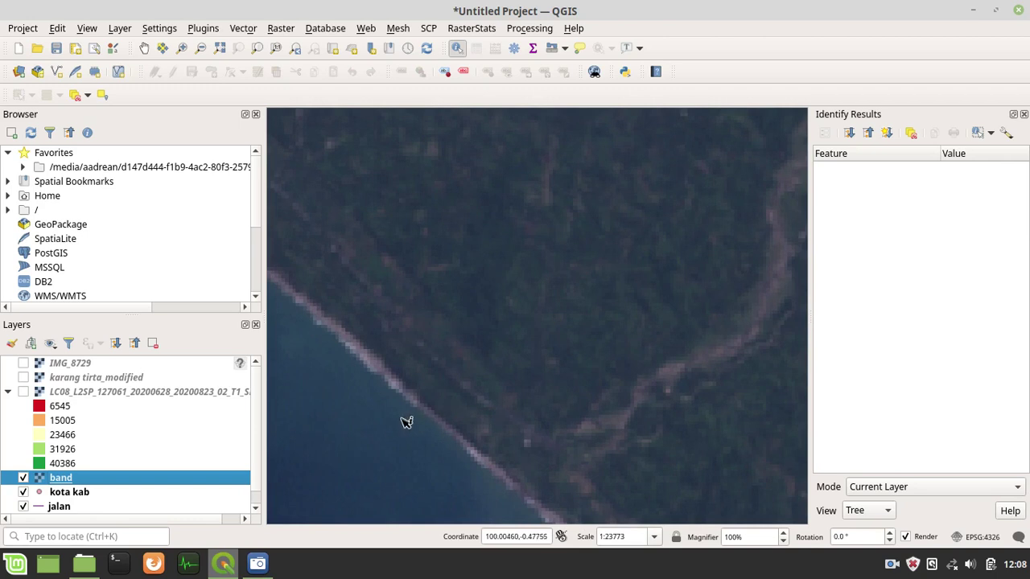
scroll(406, 422, up, 2)
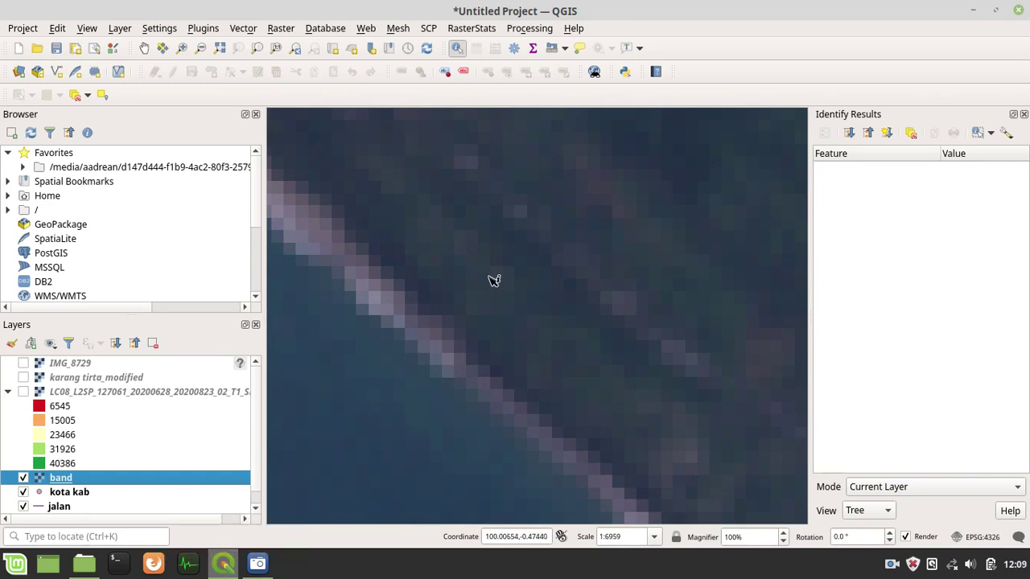
scroll(492, 279, down, 3)
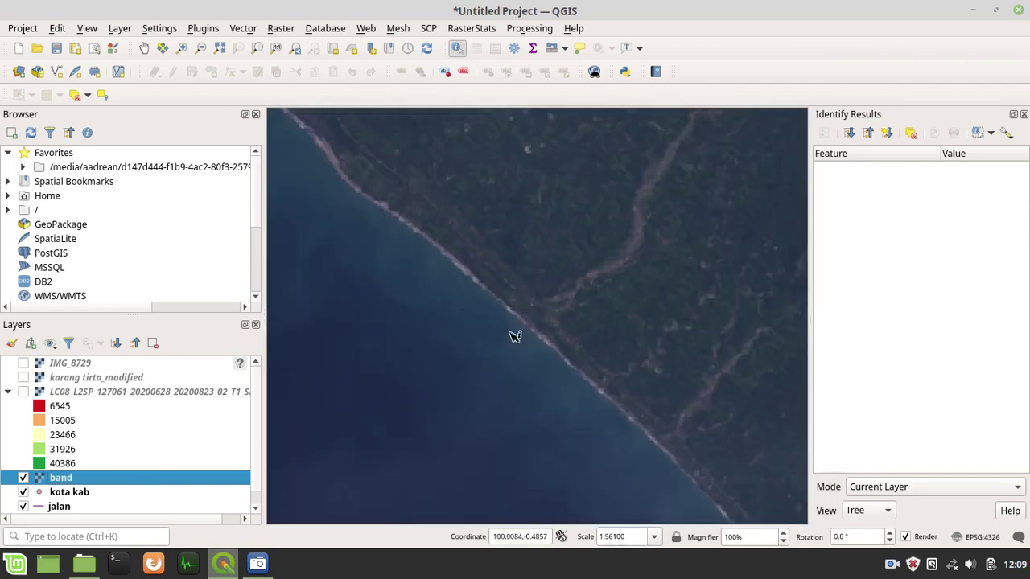
scroll(519, 261, down, 3)
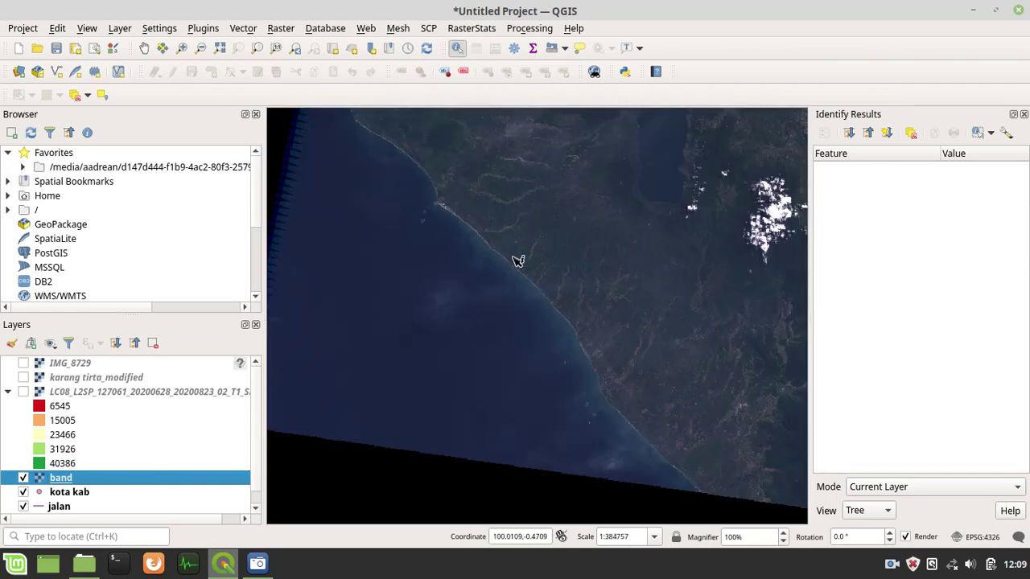
scroll(502, 261, down, 1)
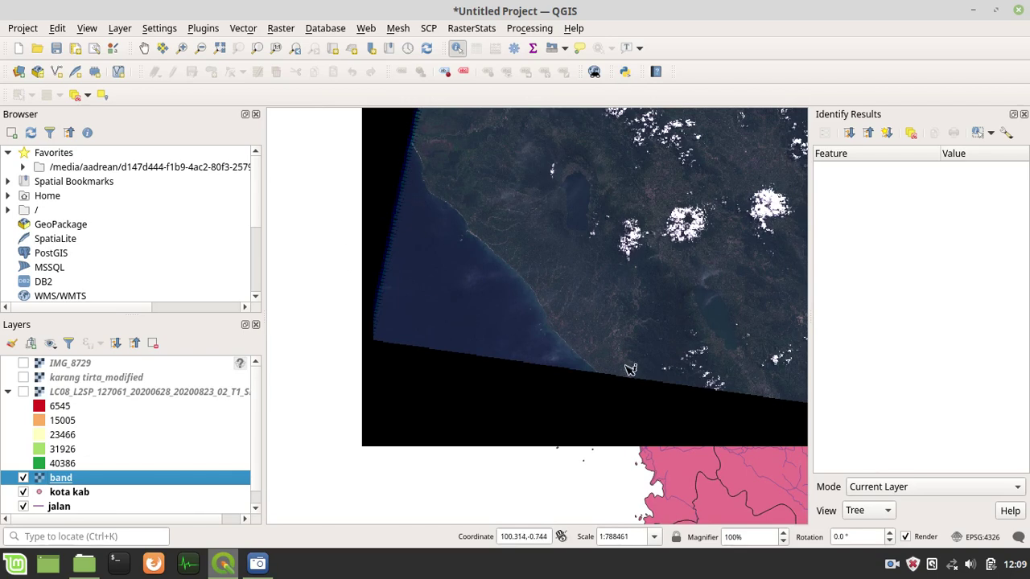
scroll(630, 369, down, 3)
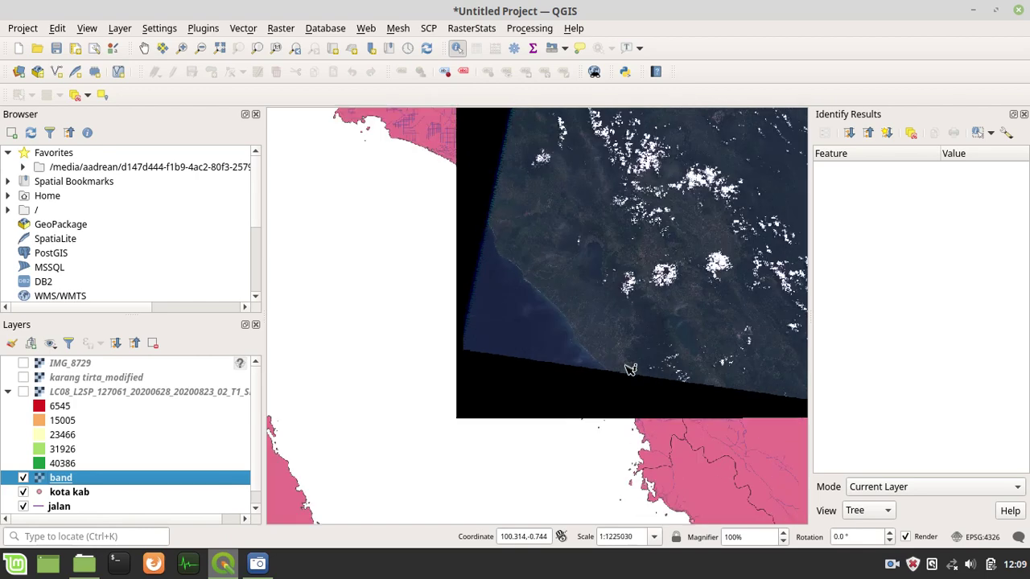